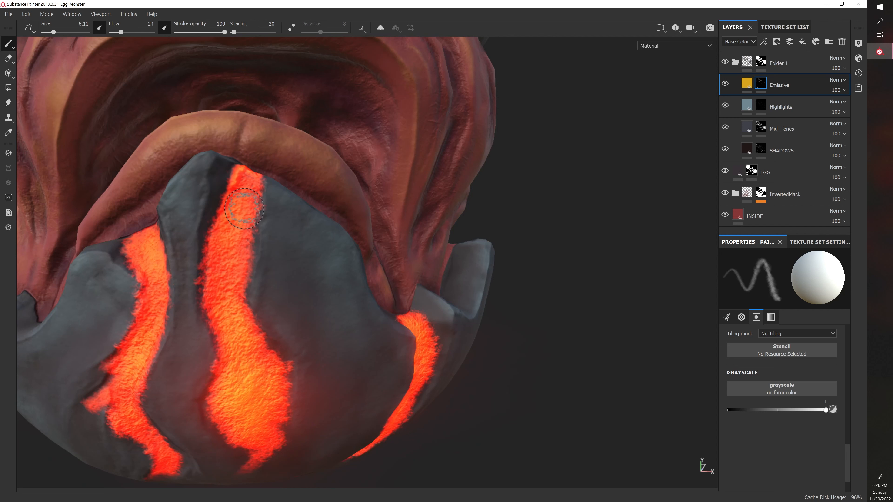
Paint a brighter glow onto the upper end of the lava streak on the chin's left side in the Emissive mask.
key("bracketright")
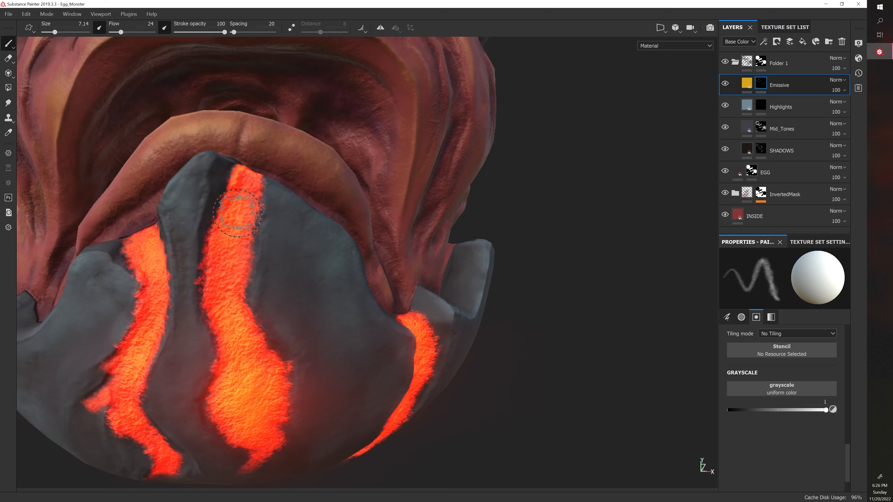
mouse_move(499, 278)
left_mouse_down("alt")
mouse_move(572, 307)
mouse_move(557, 329)
left_mouse_up("alt")
left_click_drag(189, 339, 189, 346)
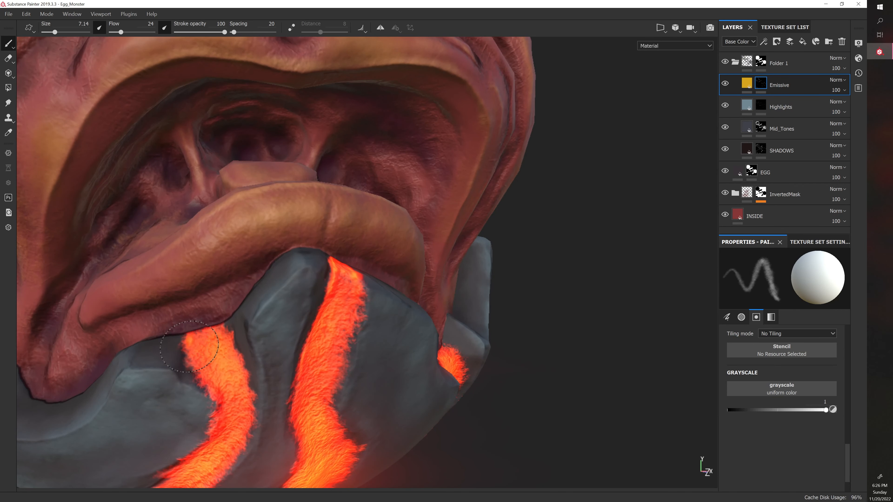
left_click_drag(311, 319, 318, 286, "alt")
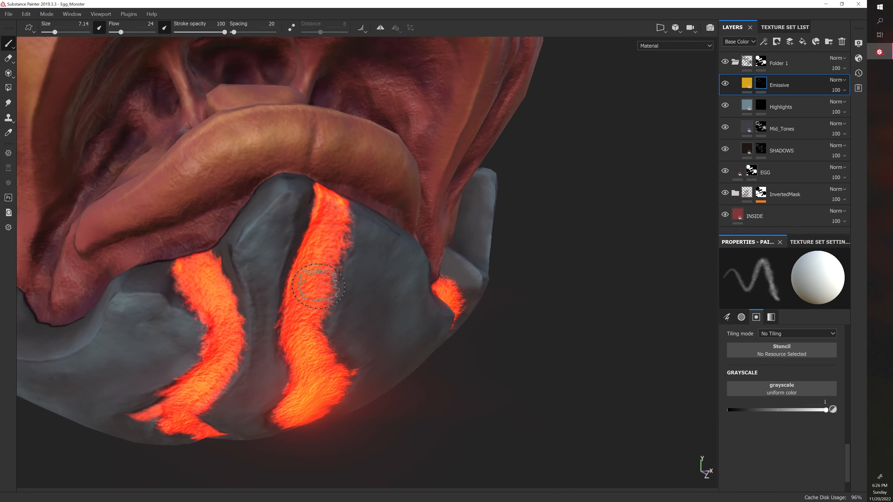
key("[")
left_click_drag(177, 271, 201, 260)
key("]")
key("]")
key("]")
mouse_move(214, 262)
left_mouse_down("alt")
mouse_move(209, 282)
mouse_move(230, 253)
left_mouse_up("alt")
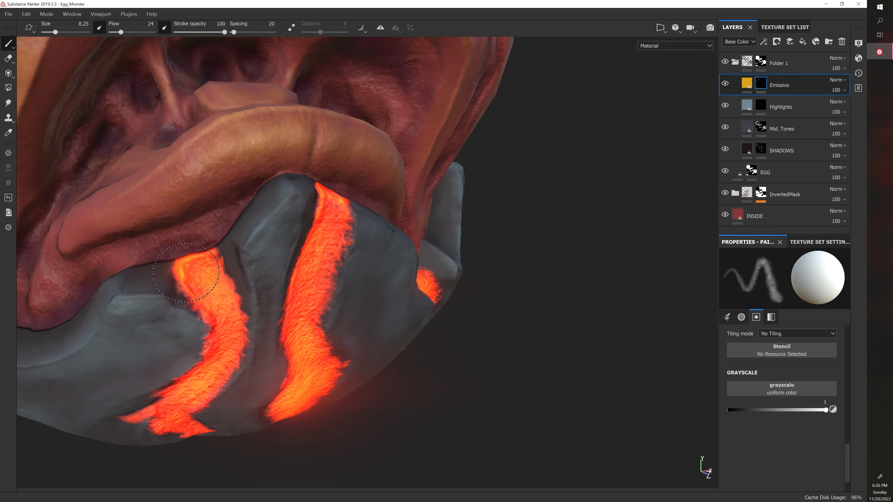
Build up the hot glow where the left chin streak meets the lip, using a smaller brush of size 5.16.
left_click_drag(187, 260, 205, 258, "alt")
key("[")
key("[")
key("[")
mouse_move(211, 262)
left_mouse_down("alt")
mouse_move(215, 281)
mouse_move(230, 244)
mouse_move(234, 268)
left_mouse_up("alt")
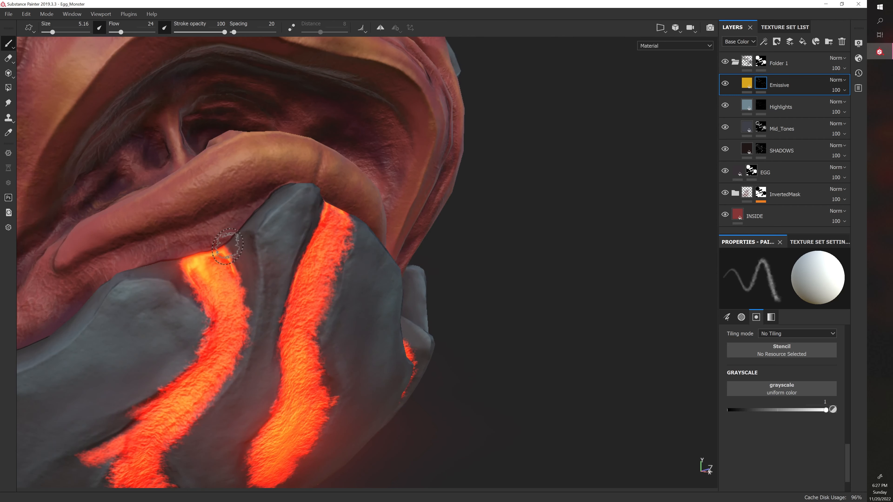
Examine the lava streaks on the chin and around the whole egg monster head from several angles.
key("]")
key("]")
left_click_drag(278, 298, 243, 297, "alt")
right_click_drag(242, 296, 214, 284, "alt")
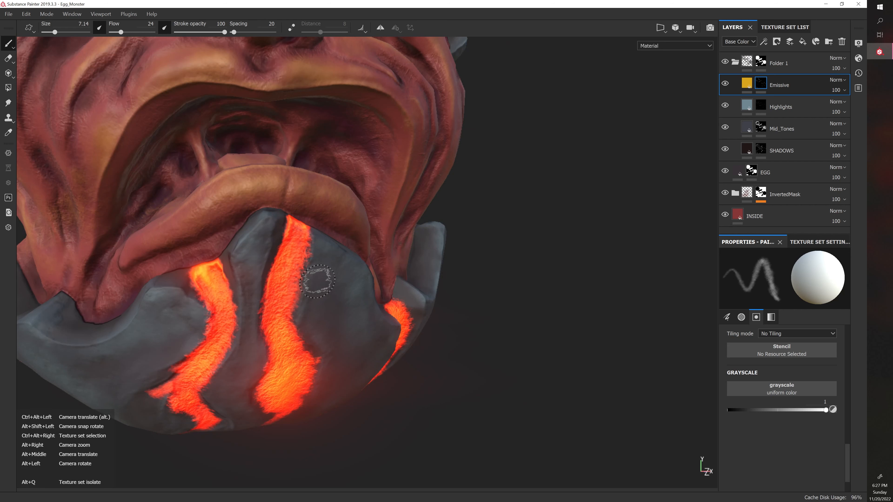
right_click_drag(317, 282, 303, 299, "alt")
left_click_drag(303, 300, 299, 258, "alt")
left_click_drag(392, 314, 371, 309, "alt")
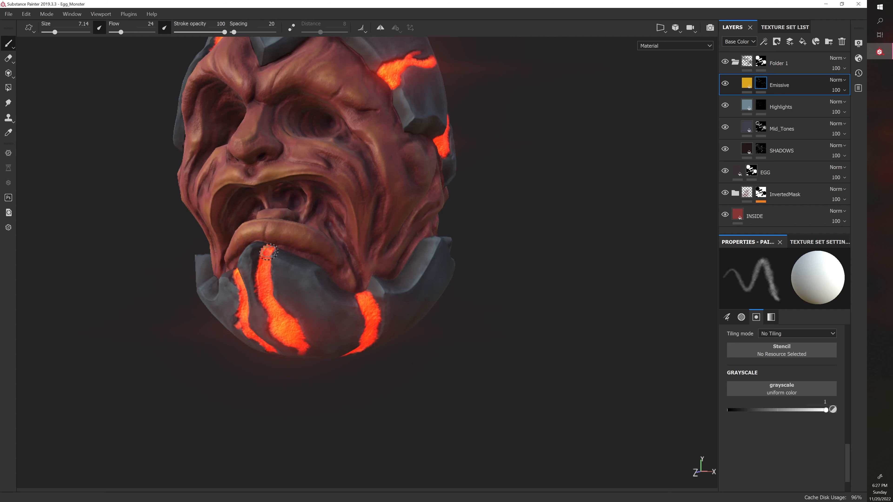
mouse_move(298, 283)
left_mouse_down("alt")
mouse_move(376, 280)
mouse_move(358, 310)
mouse_move(271, 338)
left_mouse_up("alt")
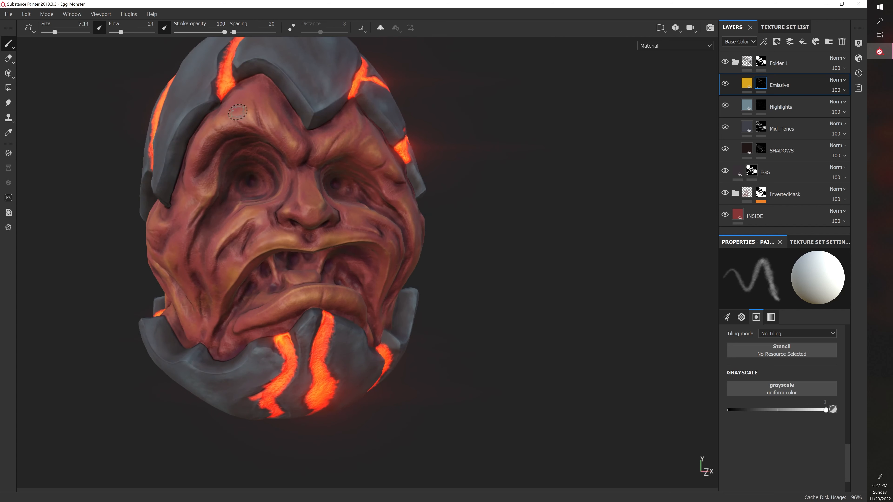
Paint brighter emissive patches at the top of the central chin streak, with brush sizes between 4.29 and 6.11.
right_click_drag(291, 355, 369, 355, "alt")
middle_click_drag(316, 387, 369, 267, "alt")
key("bracketleft")
key("bracketleft")
left_click_drag(329, 286, 326, 306)
mouse_move(577, 327)
left_mouse_down("alt")
mouse_move(557, 354)
mouse_move(509, 373)
left_mouse_up("alt")
key("bracketright")
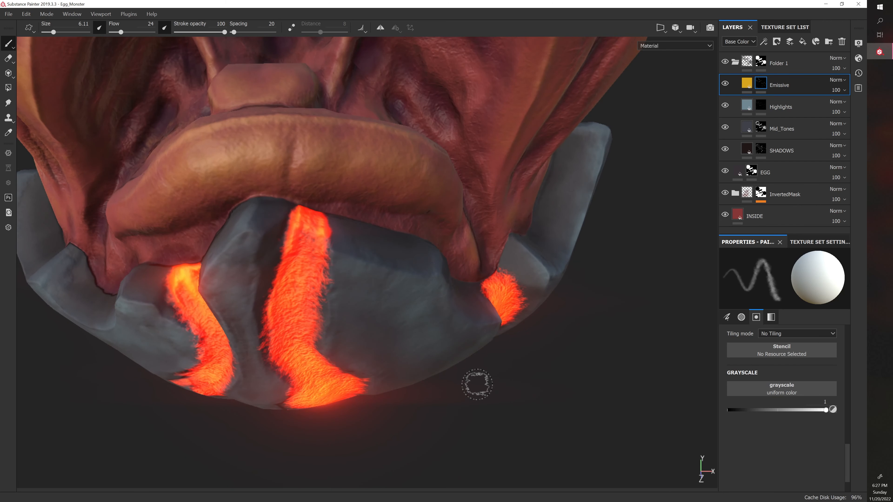
key("bracketleft")
key("bracketleft")
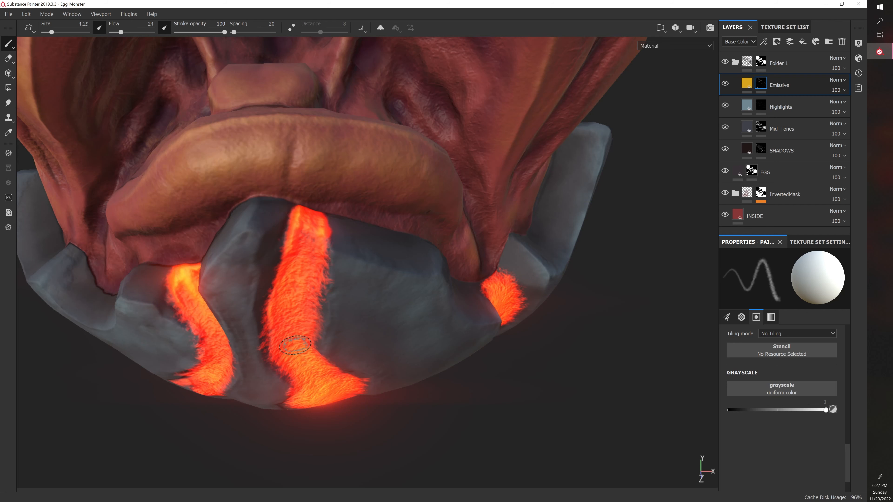
left_click_drag(449, 415, 442, 419, "alt")
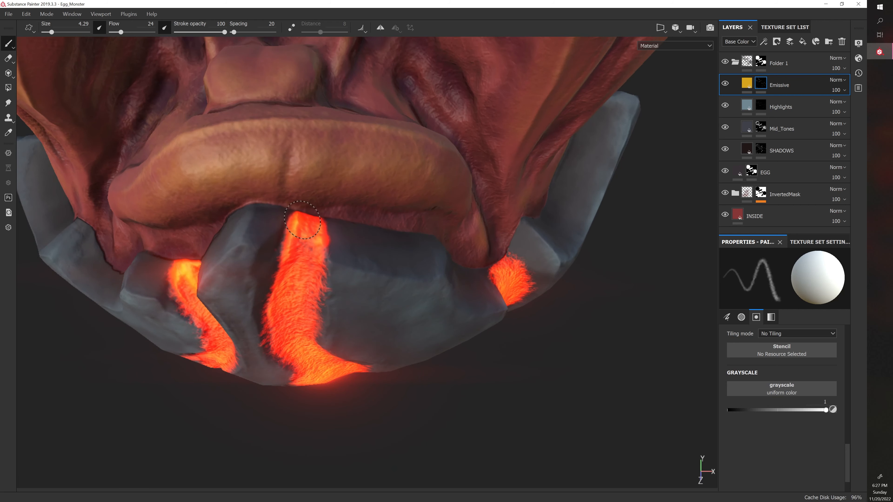
left_click_drag(265, 405, 268, 373, "alt")
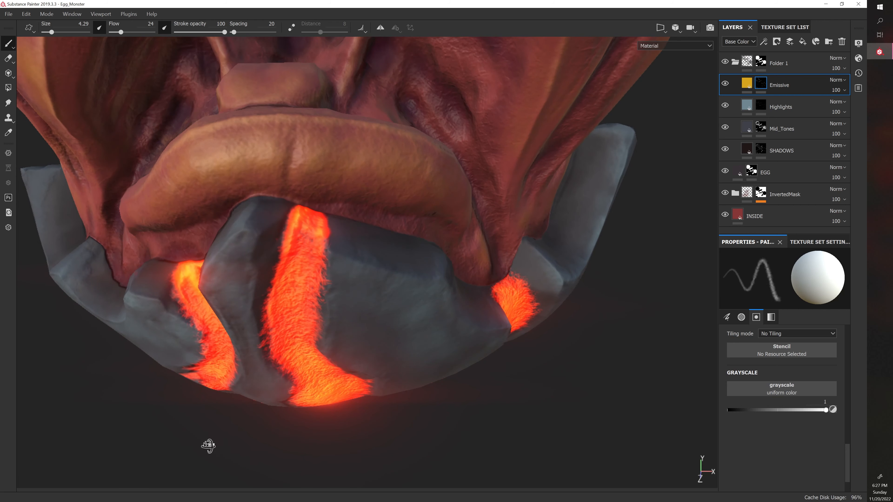
left_click_drag(209, 447, 213, 390, "alt")
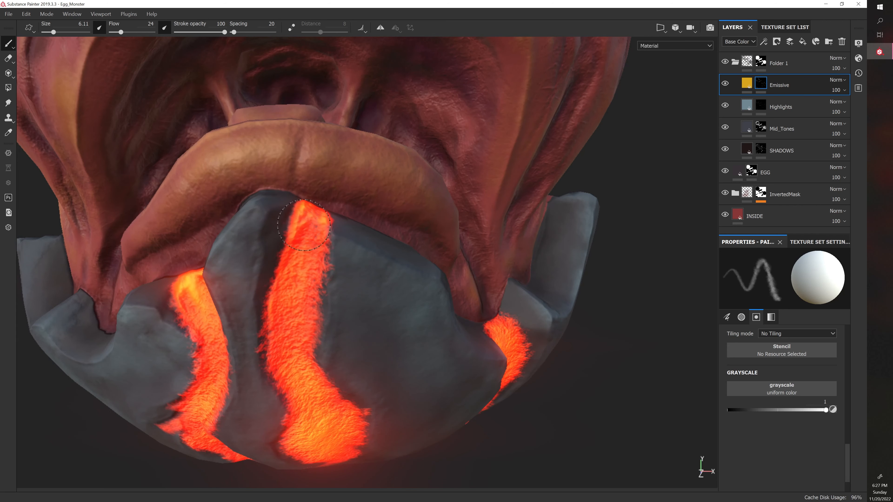
Strengthen the glow on the left side of the central streak's tip below the lip with a size 6.11 brush.
key("bracketright")
key("bracketright")
left_click_drag(375, 273, 532, 339, "alt")
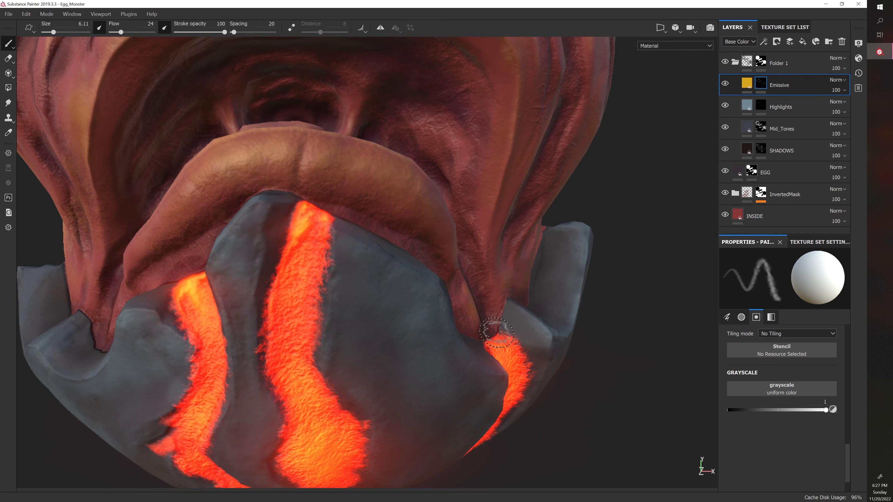
mouse_move(606, 386)
left_mouse_down("alt")
mouse_move(564, 443)
mouse_move(418, 377)
left_mouse_up("alt")
key("bracketleft")
key("bracketleft")
key("bracketleft")
key("bracketleft")
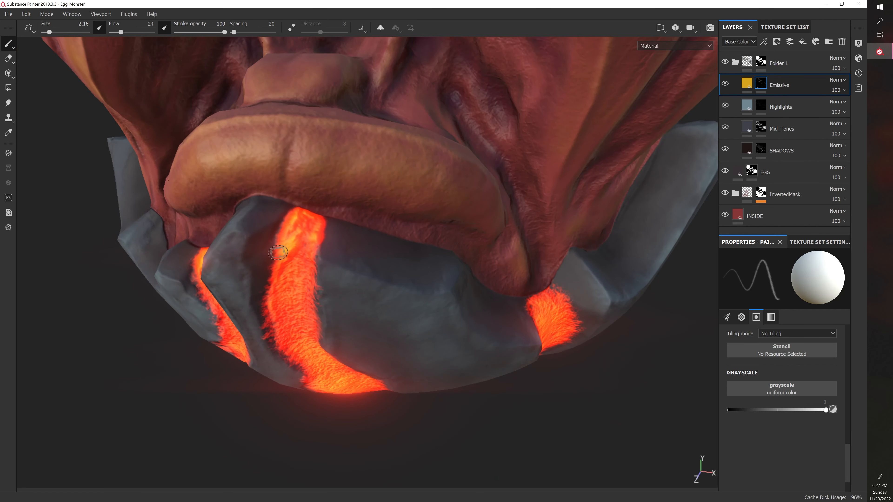
Refine the bright edges at the central streak's tip with fine brushes of size 4.29 down to 2.16.
key("bracketright")
key("bracketright")
mouse_move(302, 212)
left_mouse_down("alt")
mouse_move(195, 371)
mouse_move(303, 216)
left_mouse_up("alt")
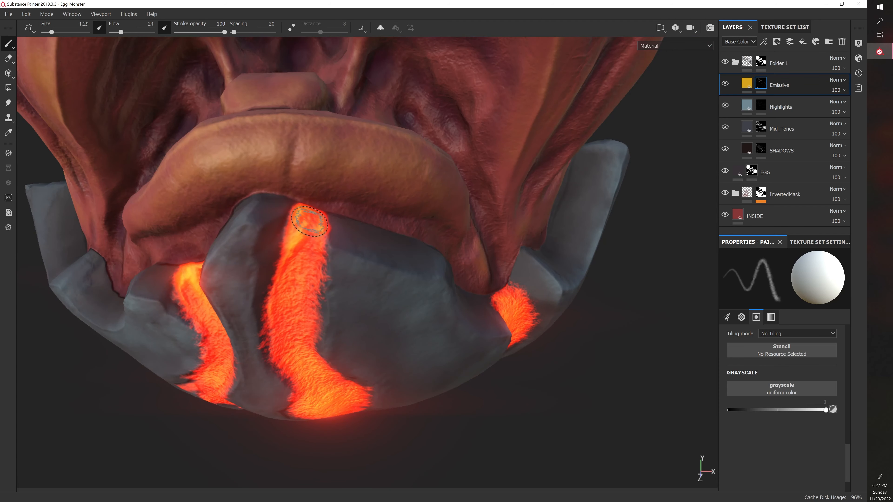
key("bracketleft")
key("bracketleft")
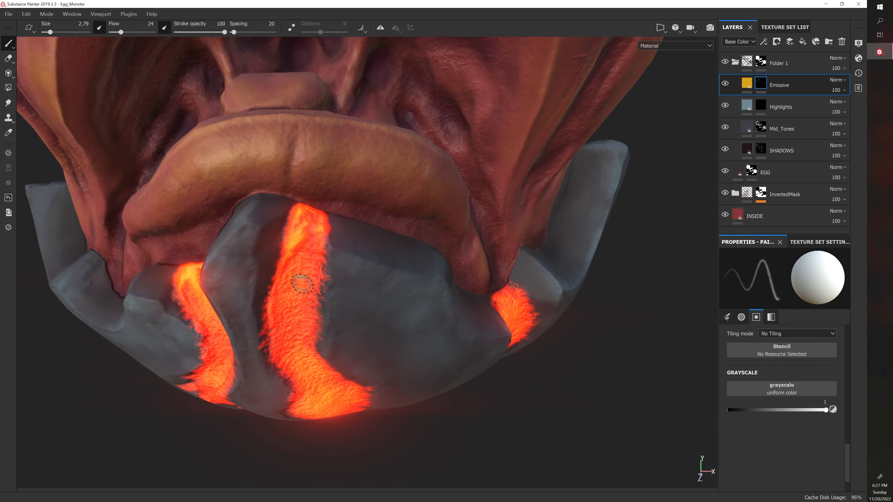
mouse_move(299, 217)
left_mouse_down("alt")
mouse_move(134, 398)
mouse_move(302, 230)
mouse_move(181, 384)
mouse_move(201, 343)
mouse_move(321, 224)
left_mouse_up("alt")
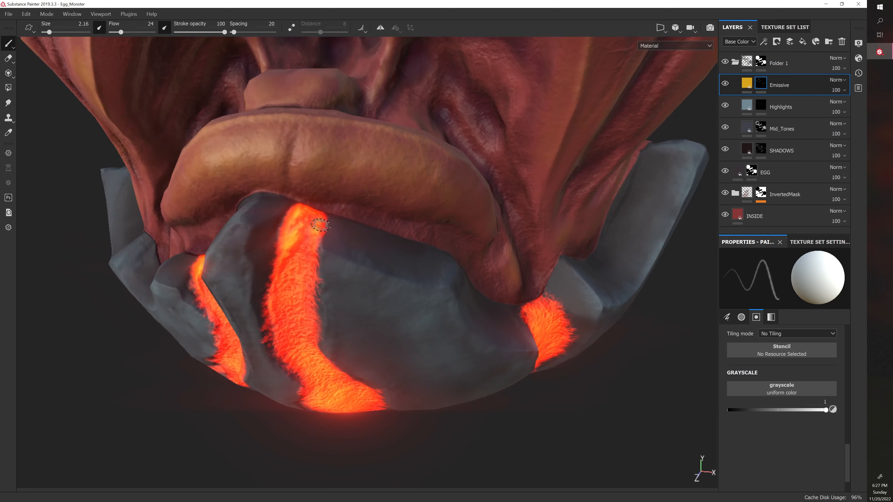
mouse_move(164, 421)
left_mouse_down("alt")
mouse_move(205, 389)
mouse_move(532, 328)
left_mouse_up("alt")
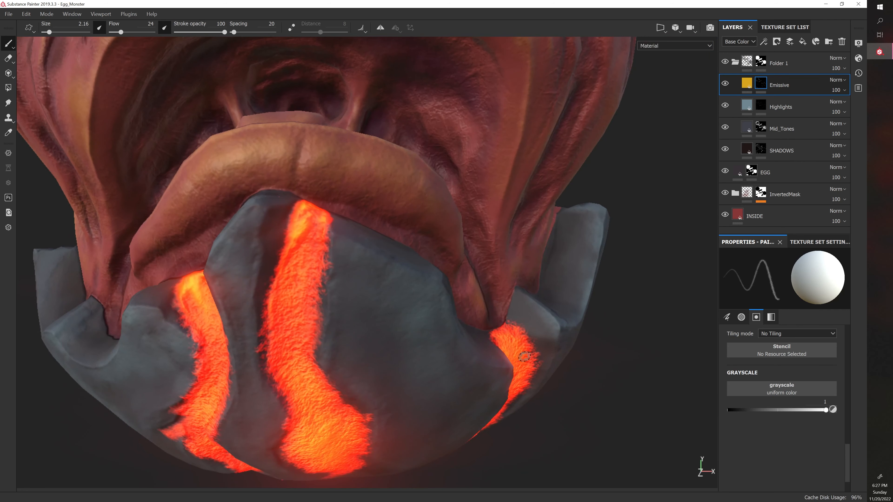
Paint a brighter emissive band down the upper half of the central lava streak with a size 6.11 brush.
key("bracketright")
key("bracketright")
left_click_drag(327, 232, 331, 274)
mouse_move(536, 328)
left_mouse_down("alt")
mouse_move(561, 378)
mouse_move(497, 339)
mouse_move(528, 333)
mouse_move(530, 344)
left_mouse_up("alt")
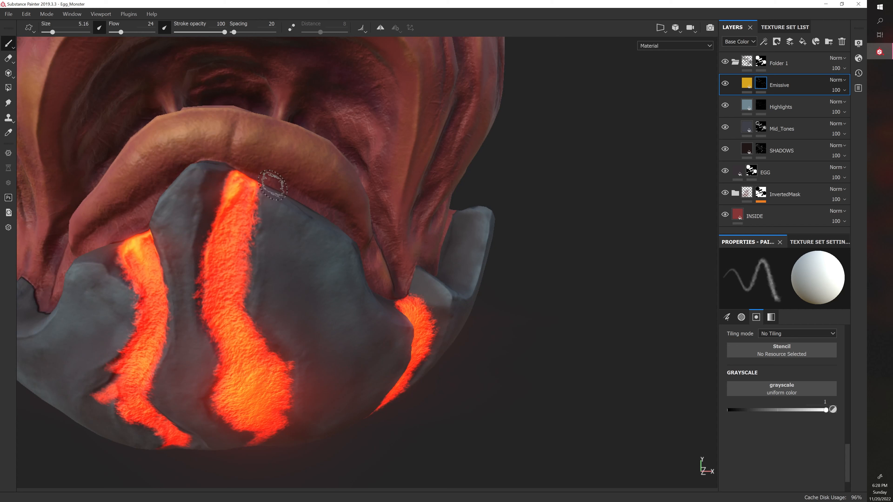
key("bracketright")
key("bracketright")
left_click_drag(239, 199, 233, 293)
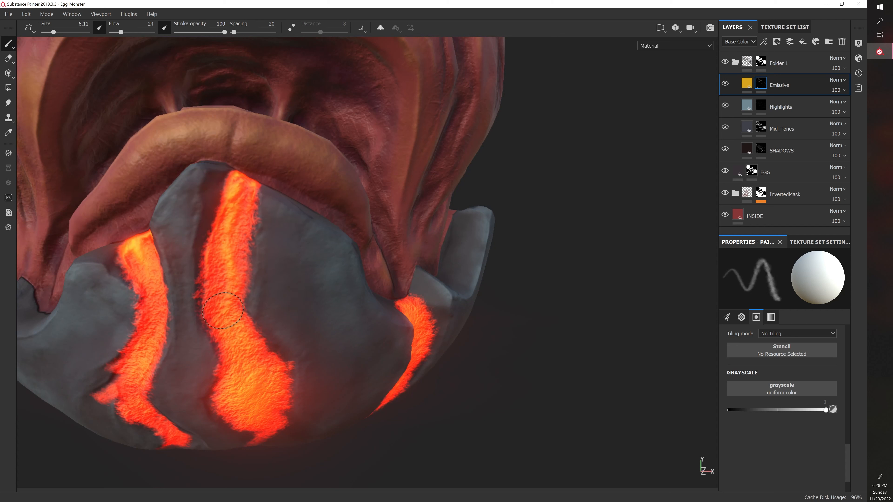
Paint bright glow lines along both edges of the central streak's upper half with a size 5.16 brush.
key("bracketleft")
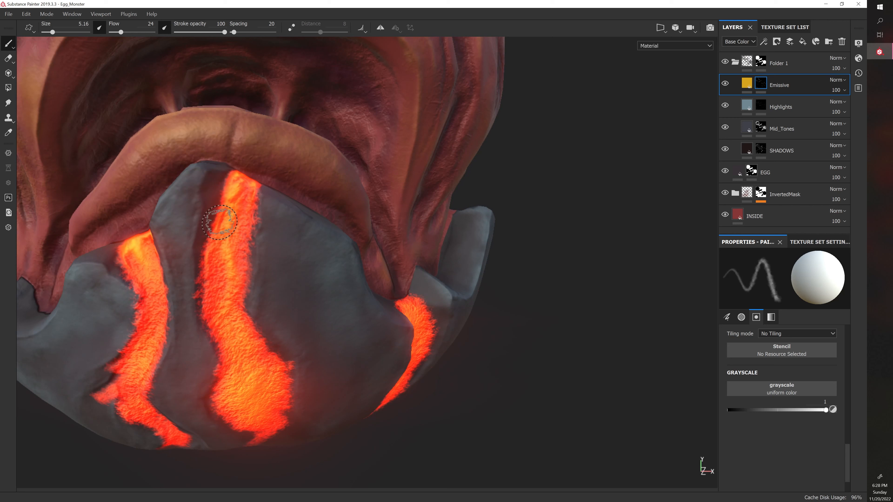
left_click_drag(217, 222, 210, 281)
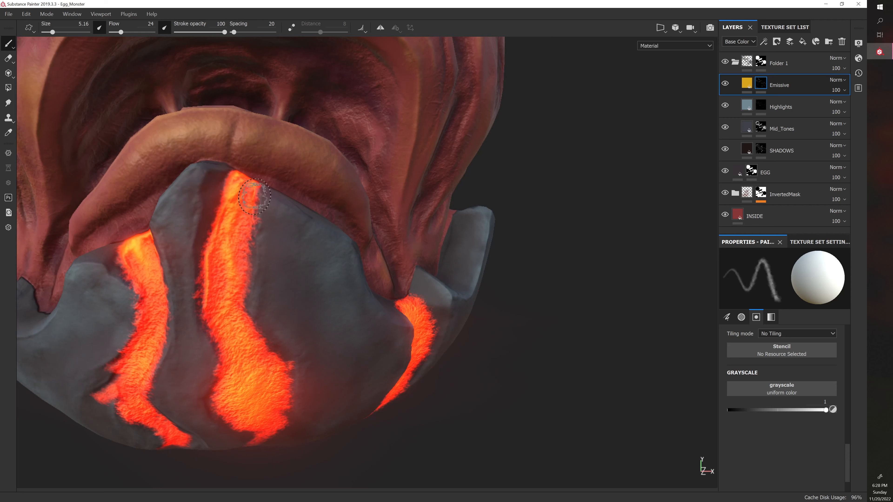
left_click_drag(246, 232, 249, 296)
left_click_drag(473, 299, 522, 303, "alt")
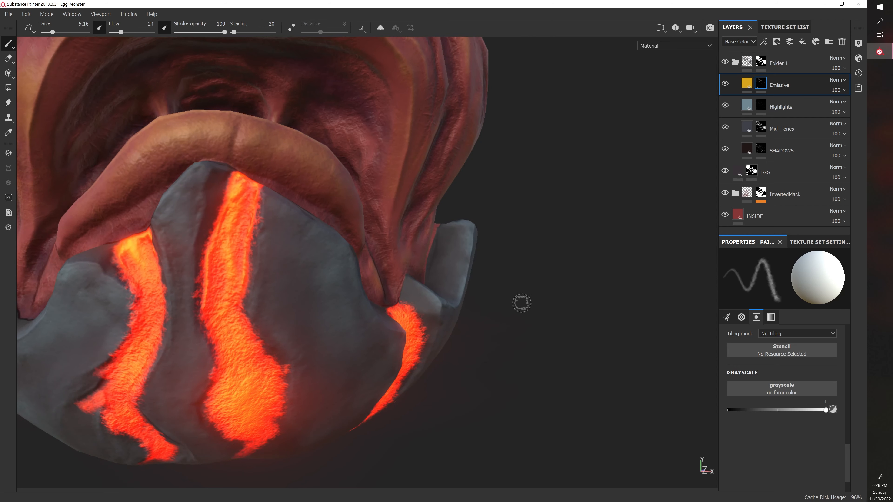
Touch up the left border of the central lava streak where it narrows, using brush sizes from 4.29 to 2.79.
key("bracketleft")
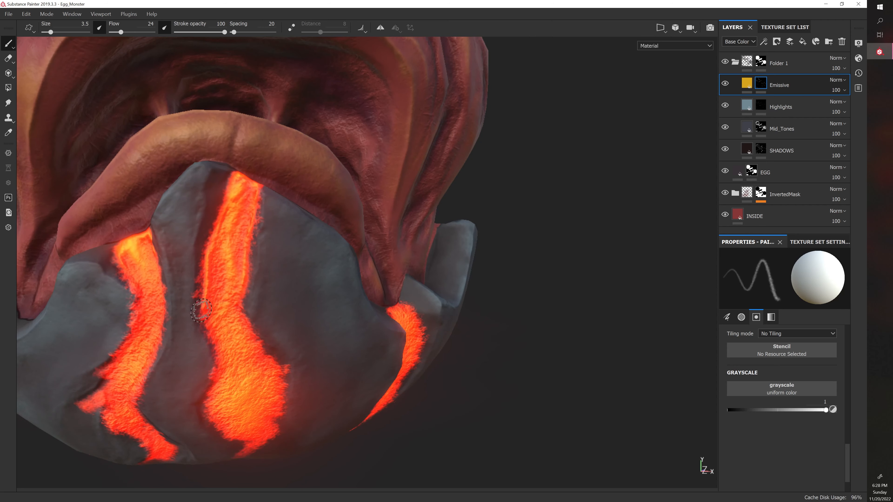
left_click_drag(526, 372, 491, 331, "alt")
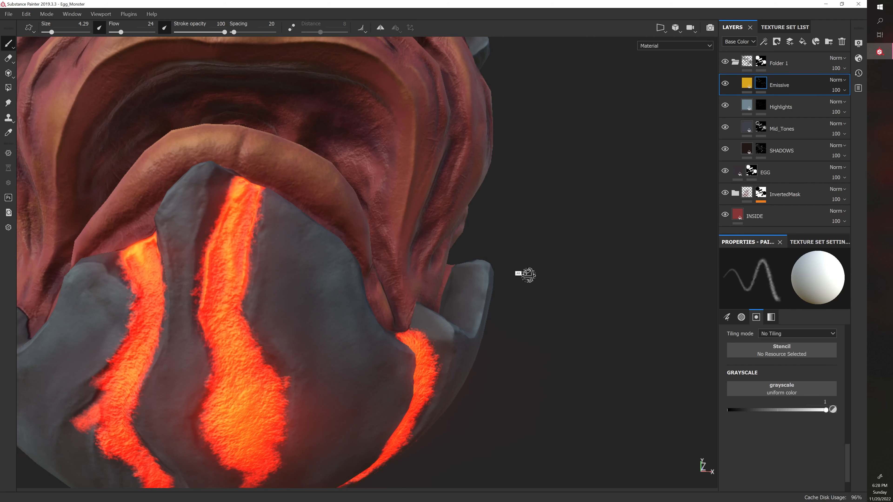
left_click_drag(522, 275, 500, 247, "alt")
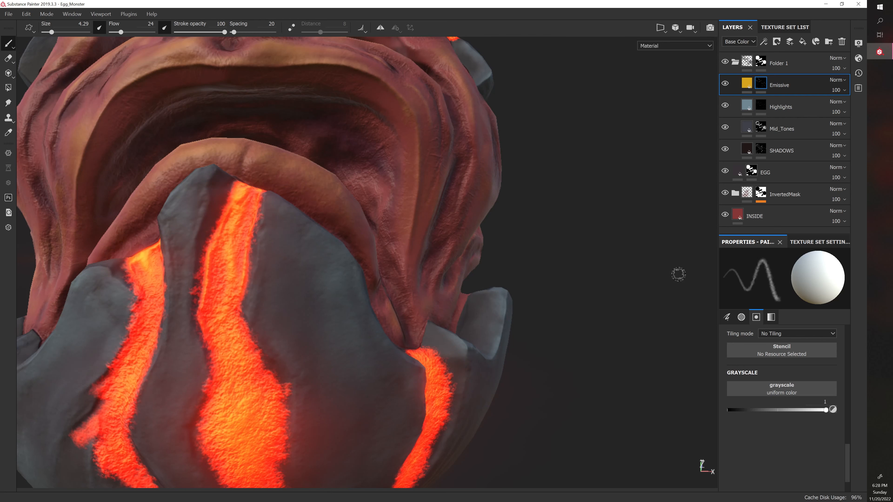
left_click_drag(235, 283, 336, 268, "alt")
middle_click_drag(289, 280, 312, 263, "alt")
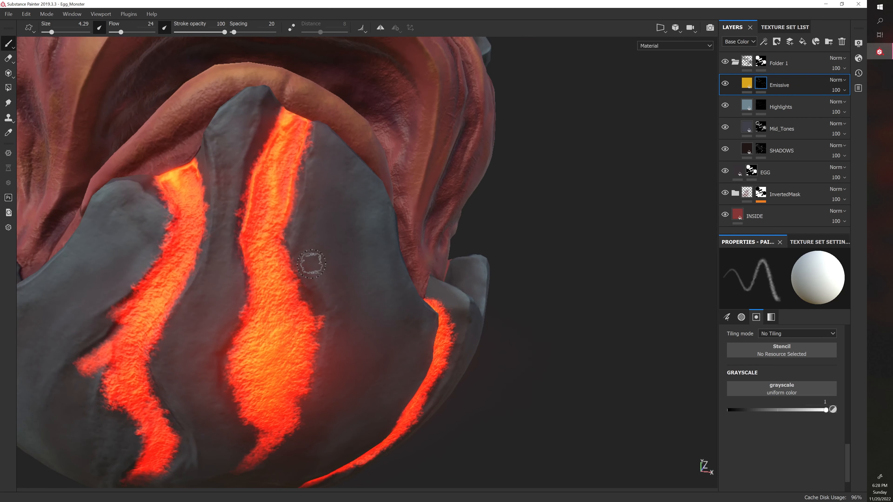
key("bracketleft")
key("bracketleft")
key("bracketleft")
mouse_move(241, 242)
left_mouse_down()
mouse_move(246, 256)
mouse_move(229, 231)
mouse_move(242, 215)
left_mouse_up()
left_click_drag(254, 261, 241, 251, "alt")
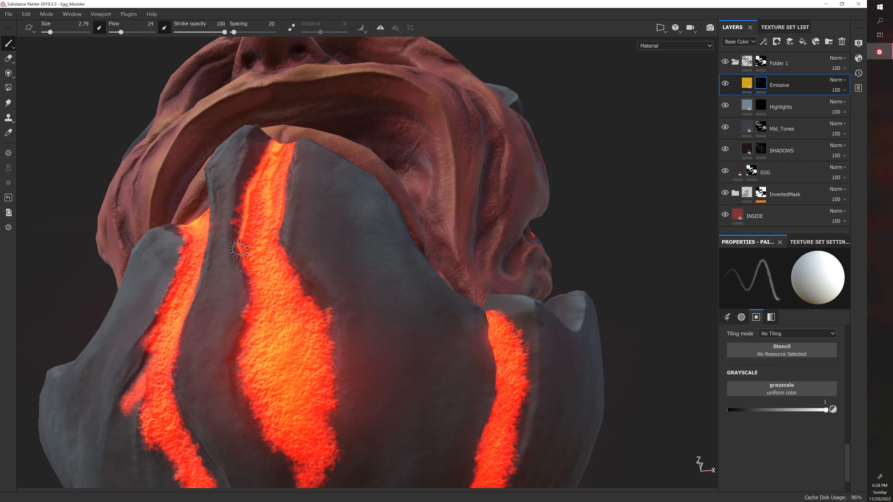
Try thin glowing strokes on the rock ridge left of the central streak with a size 2.79 brush, and undo them.
left_click_drag(257, 299, 241, 238, "alt")
left_click_drag(238, 195, 230, 297)
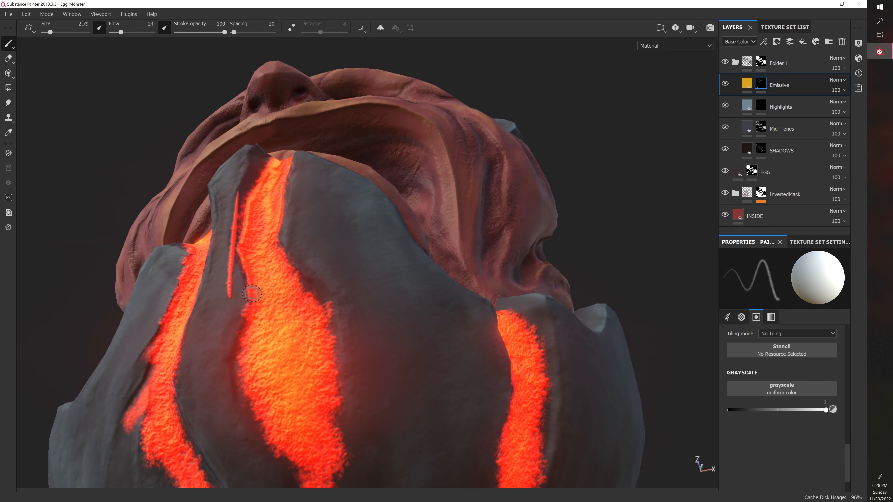
key("ctrl+z")
mouse_move(251, 220)
left_mouse_down("alt")
mouse_move(243, 194)
mouse_move(224, 260)
left_mouse_up("alt")
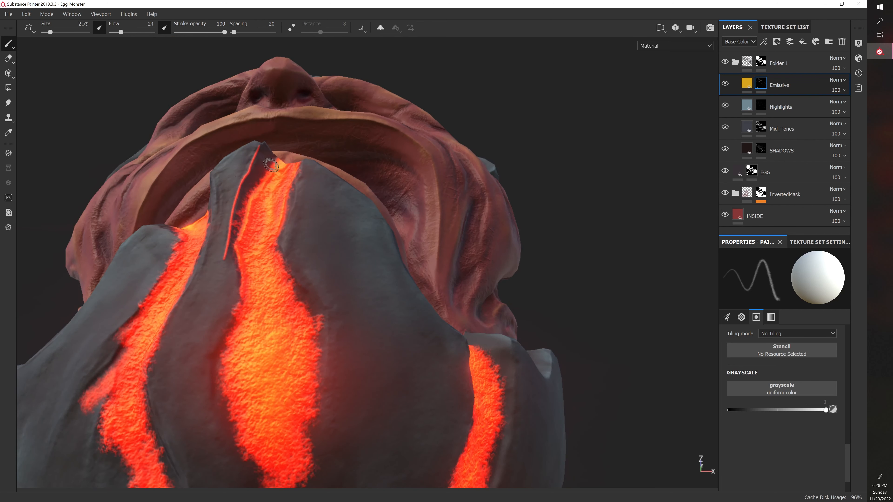
left_click_drag(260, 146, 271, 180)
key("ctrl+z")
key("ctrl+z")
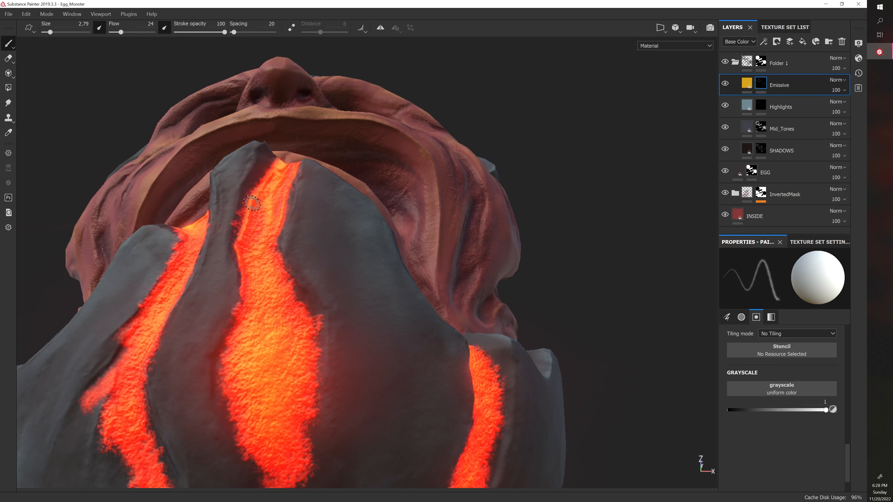
Paint a bright glow line along the left edge of the central lava streak's wide section with a size 4.29 brush.
left_click_drag(252, 204, 241, 261, "alt")
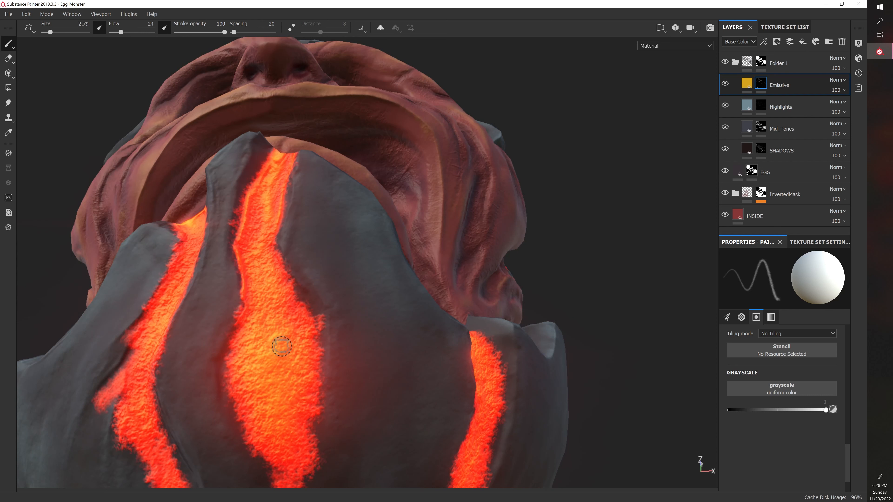
left_click_drag(279, 343, 280, 321, "alt")
key("bracketright")
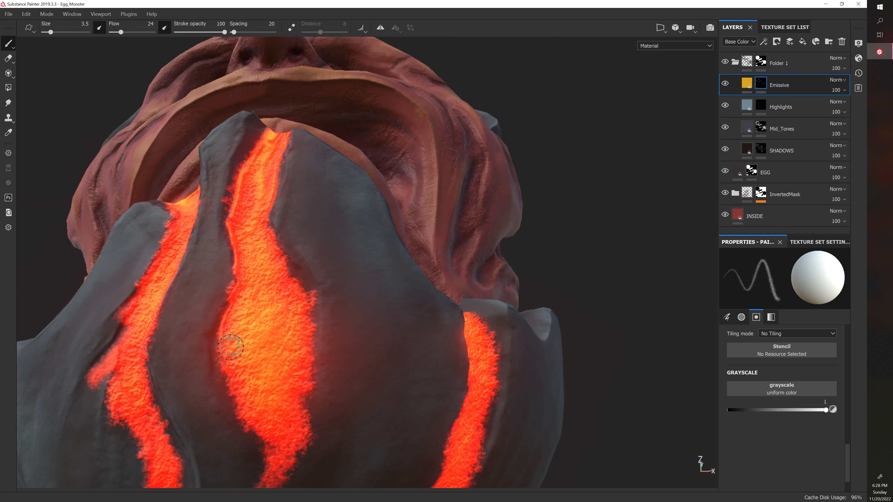
middle_click_drag(244, 366, 242, 302, "alt")
right_click_drag(241, 301, 250, 315, "alt")
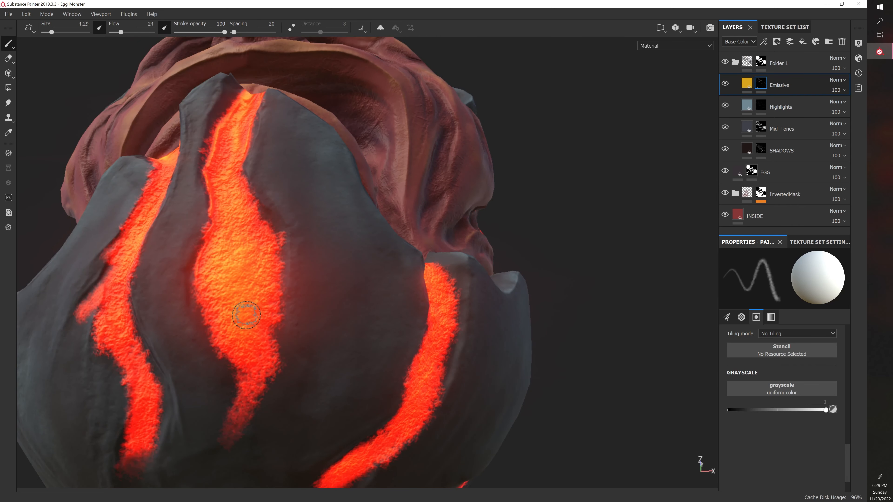
left_click_drag(196, 278, 210, 317)
left_click_drag(227, 287, 231, 307, "alt")
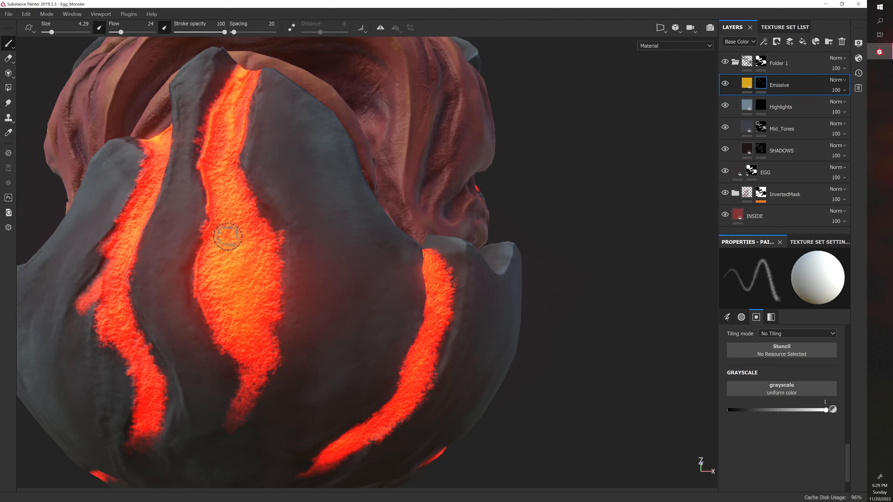
Brighten the wide middle section of the central lava streak with brush sizes from 6.11 to 7.14.
mouse_move(229, 233)
left_mouse_down("alt")
mouse_move(237, 224)
mouse_move(220, 335)
mouse_move(210, 326)
mouse_move(261, 348)
mouse_move(259, 363)
mouse_move(240, 335)
left_mouse_up("alt")
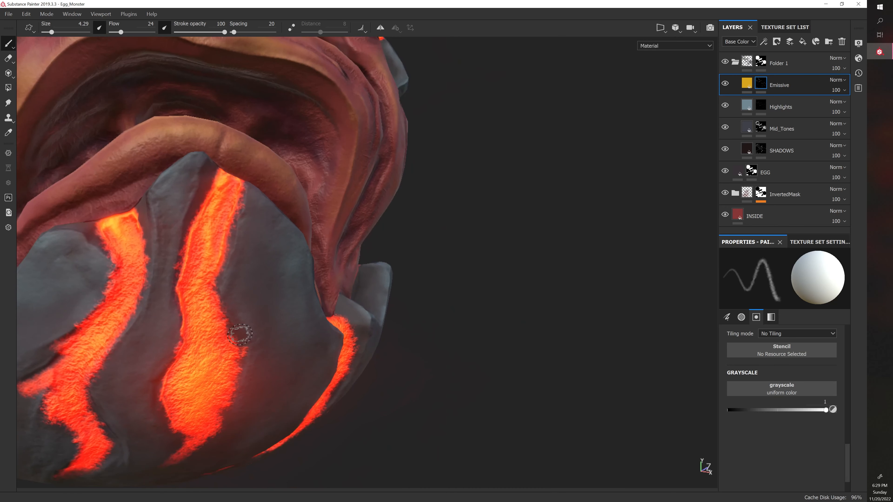
left_click_drag(449, 212, 451, 193, "alt")
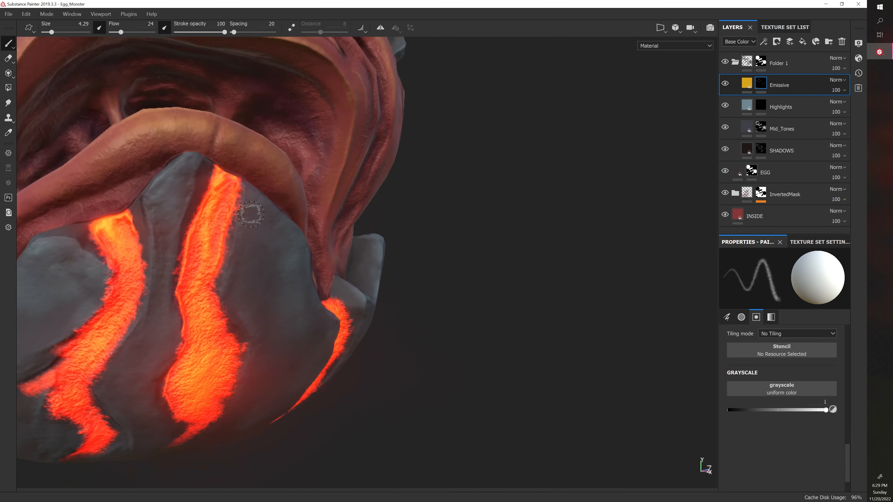
left_click_drag(226, 233, 225, 246, "alt")
left_click_drag(209, 276, 213, 269, "alt")
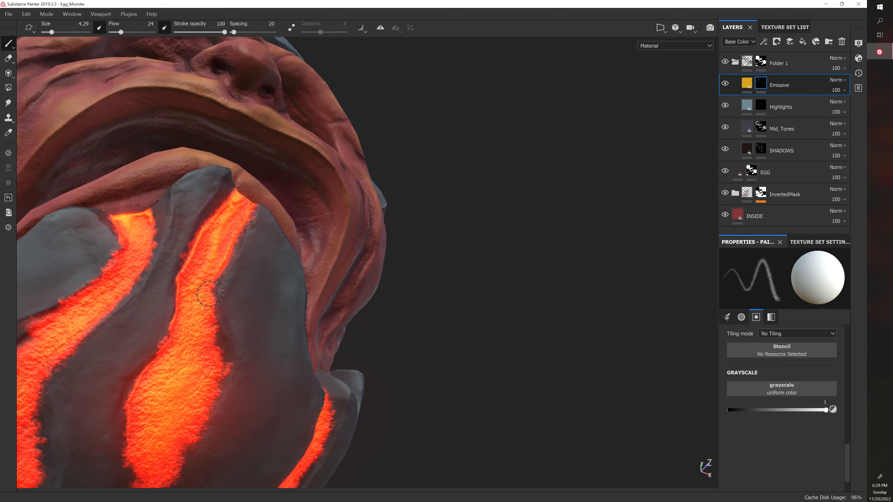
left_click_drag(210, 328, 218, 312, "alt")
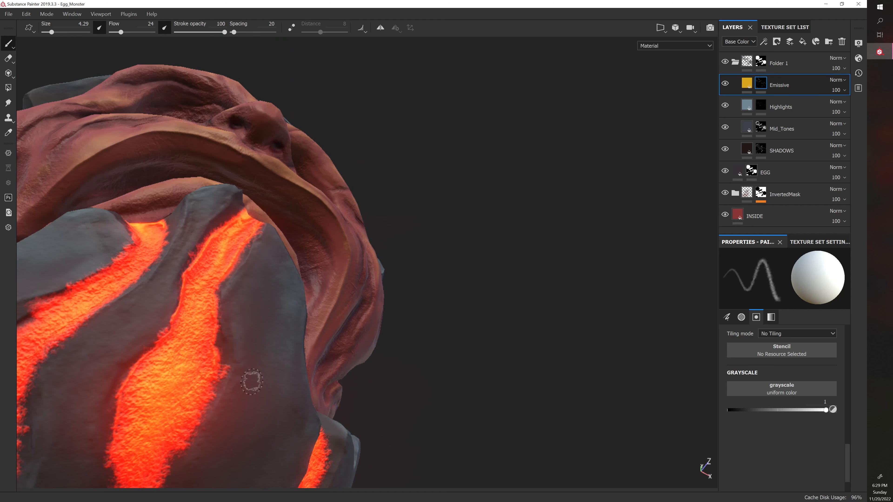
mouse_move(251, 376)
left_mouse_down("alt")
mouse_move(235, 315)
mouse_move(231, 335)
mouse_move(221, 317)
mouse_move(217, 327)
left_mouse_up("alt")
key("bracketright")
key("bracketright")
key("bracketright")
key("bracketright")
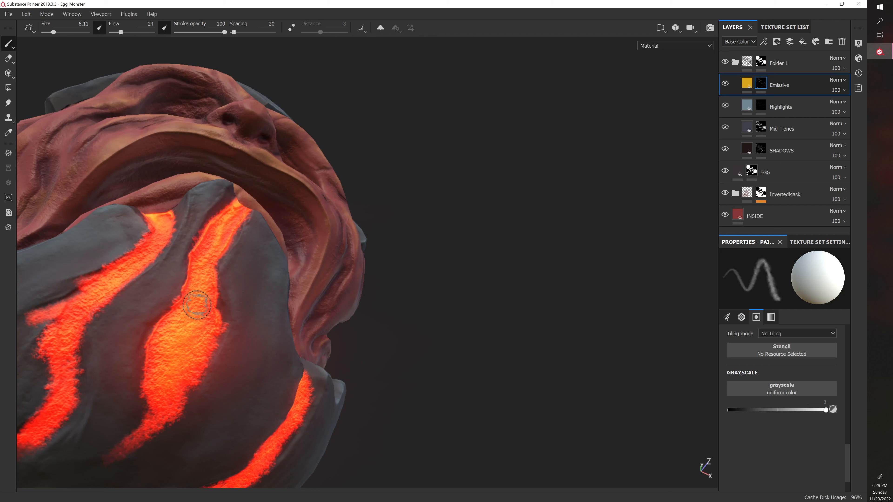
key("bracketleft")
key("bracketleft")
key("bracketright")
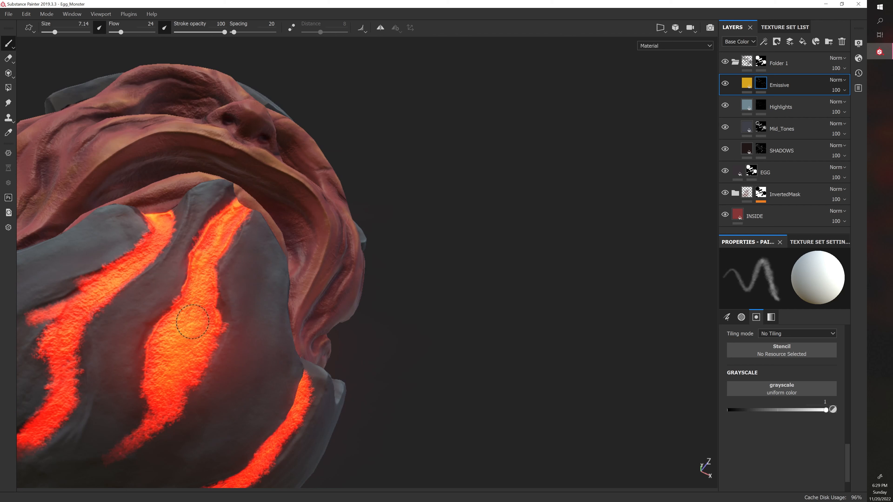
Paint a bright glow line along the lower right edge of the central lava streak with a size 4.29 brush.
key("bracketleft")
key("bracketleft")
key("bracketleft")
left_click_drag(320, 325, 214, 337, "alt")
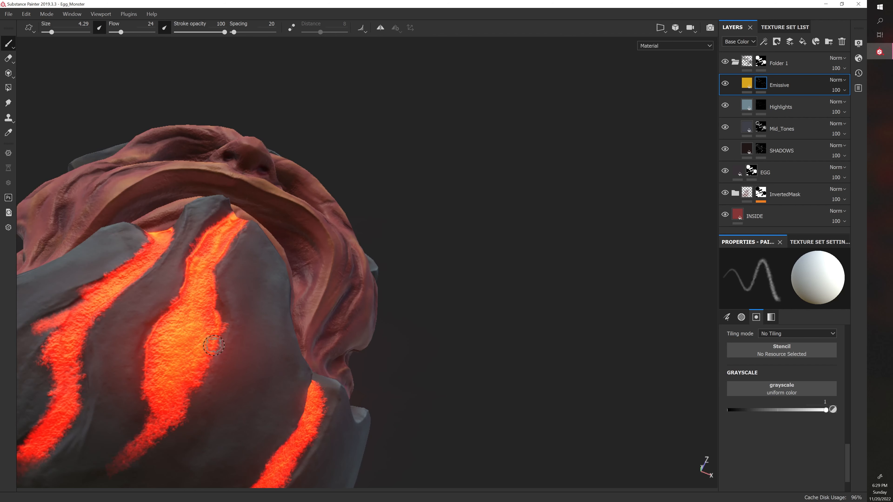
left_click_drag(189, 385, 182, 404)
left_click_drag(421, 373, 401, 319, "alt")
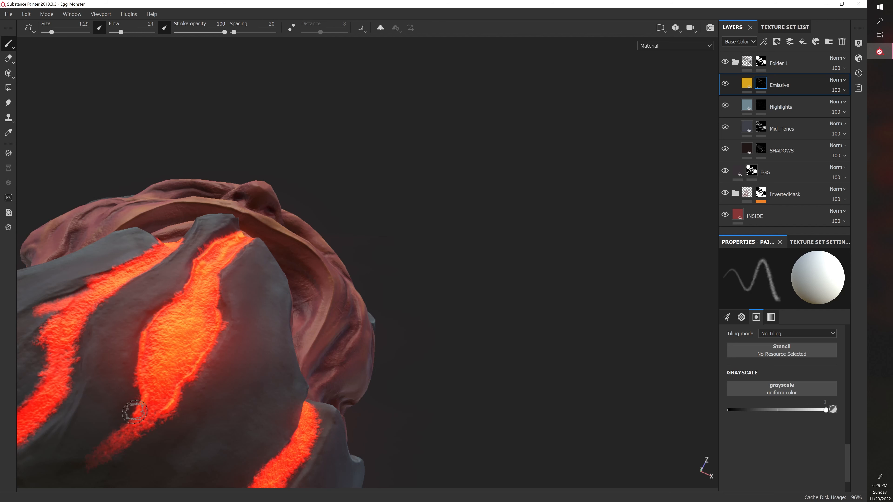
Paint a thin bright glow line along the upper left edge of the left lava streak with a size 2.79 brush.
left_click_drag(199, 396, 364, 396, "alt")
left_click_drag(391, 408, 286, 405, "alt")
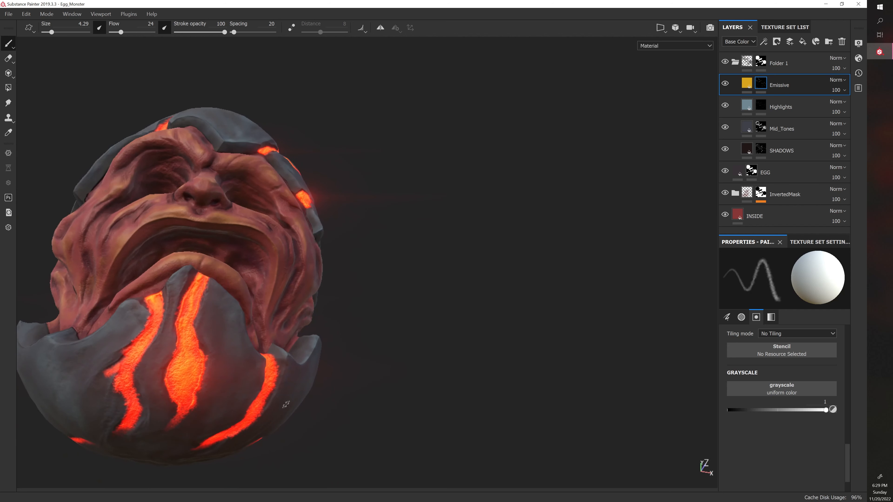
left_click_drag(423, 407, 286, 397, "alt")
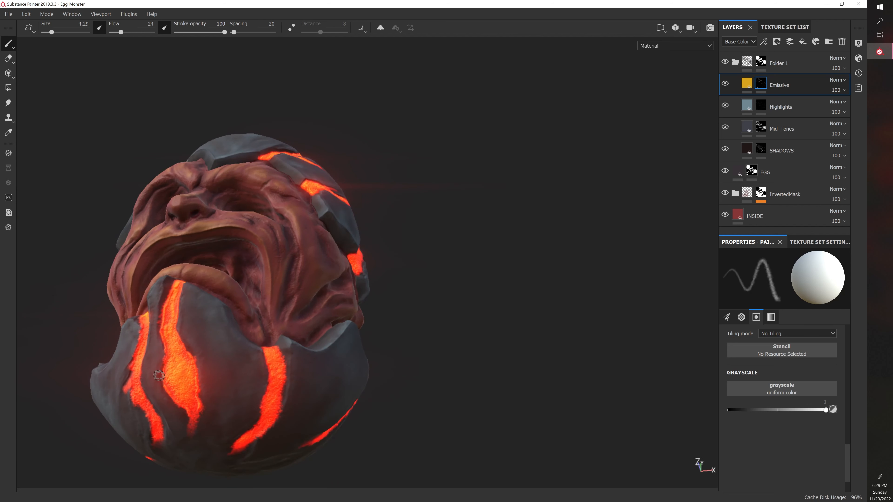
left_click_drag(442, 373, 542, 394, "alt")
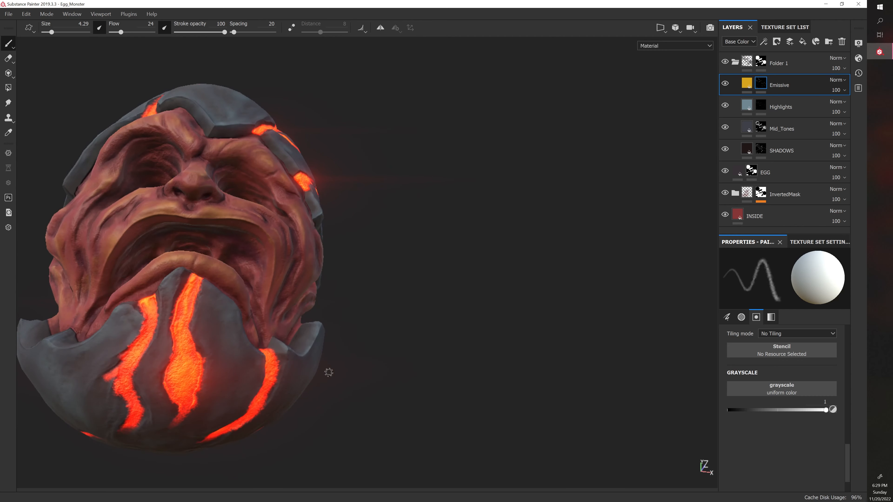
scroll(360, 397, "up", 3)
middle_click_drag(358, 400, 432, 362, "alt")
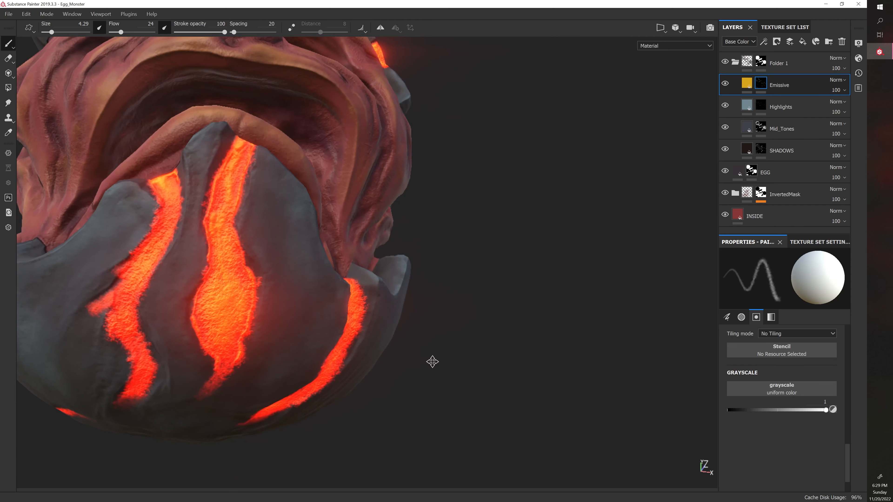
key("bracketright")
key("bracketright")
key("bracketleft")
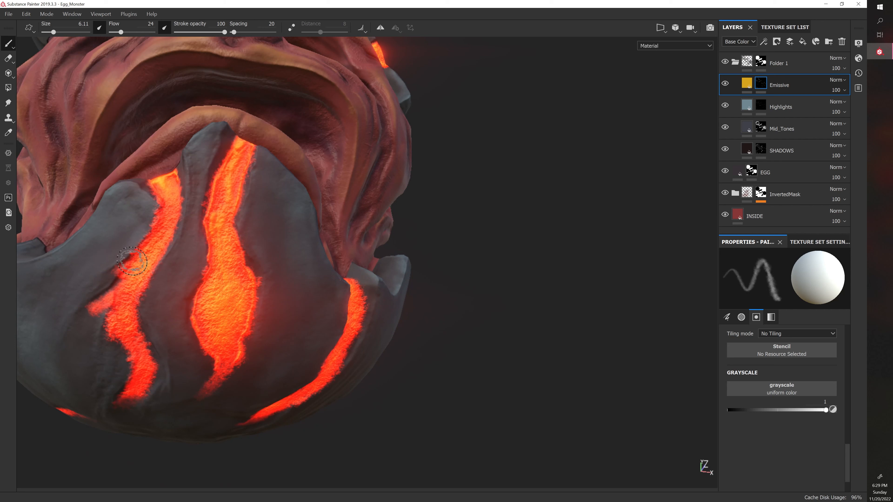
key("bracketleft")
key("bracketleft")
key("bracketleft")
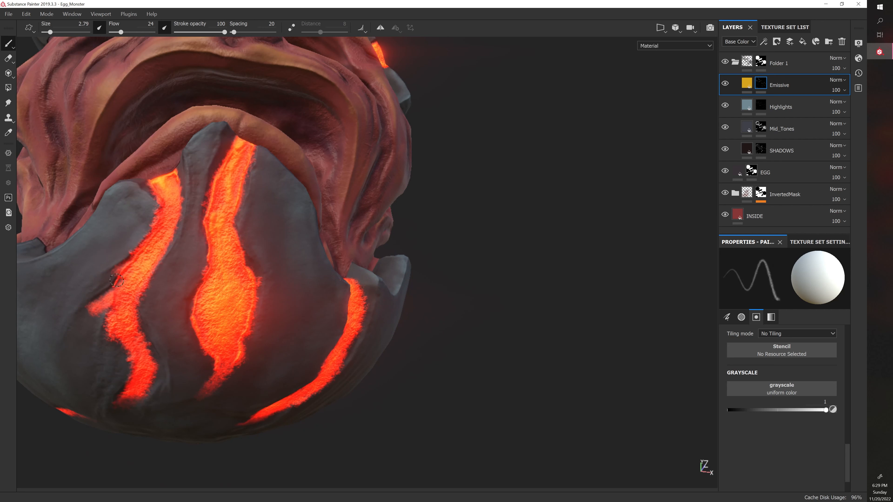
left_click_drag(155, 242, 130, 271, "alt")
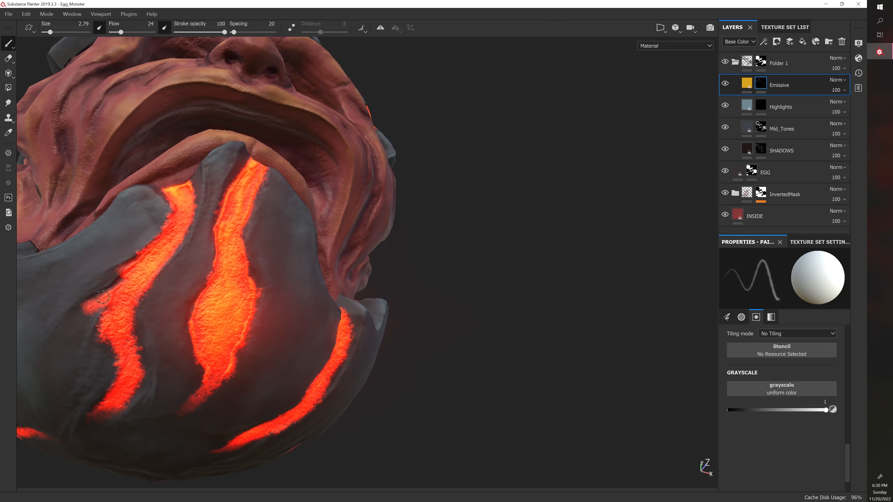
Paint brighter glow over the short side branch of the left lava streak with a size 6.11 brush.
key("bracketright")
key("bracketright")
key("bracketright")
key("bracketright")
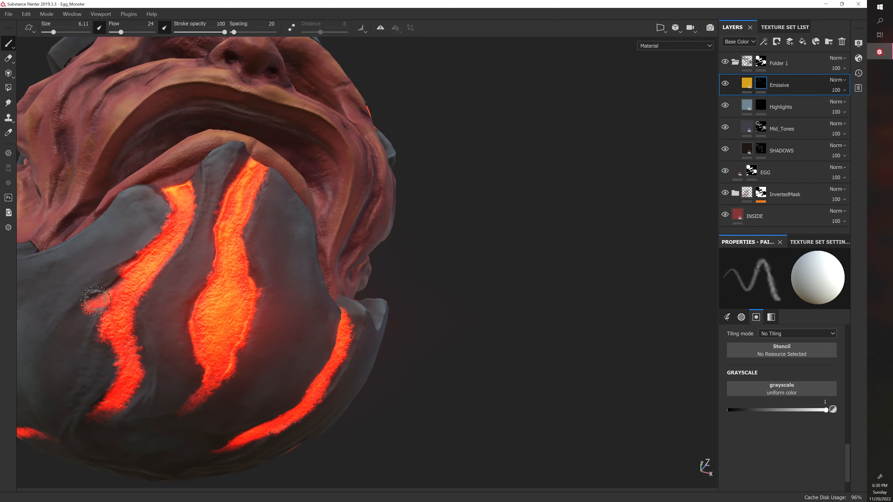
mouse_move(101, 296)
left_mouse_down()
mouse_move(151, 271)
mouse_move(139, 313)
left_mouse_up()
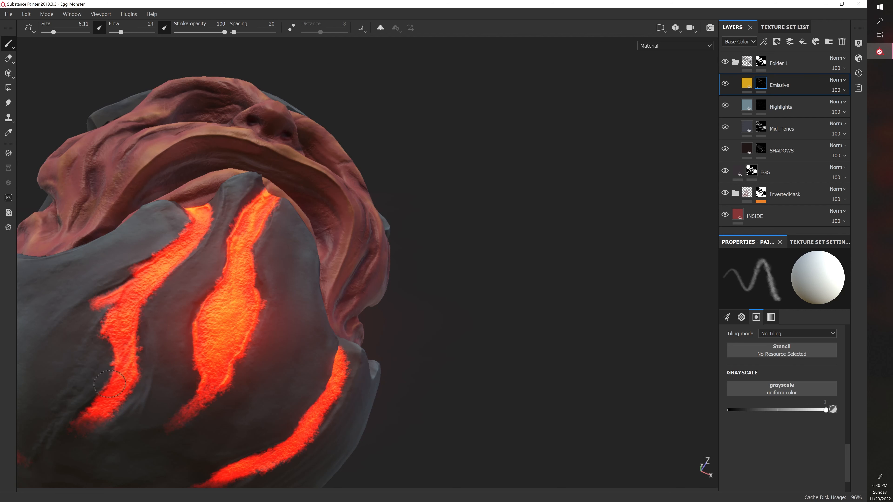
Brighten the left lava streak where its side branch joins with a size 8.25 brush.
left_click_drag(109, 401, 173, 339, "alt")
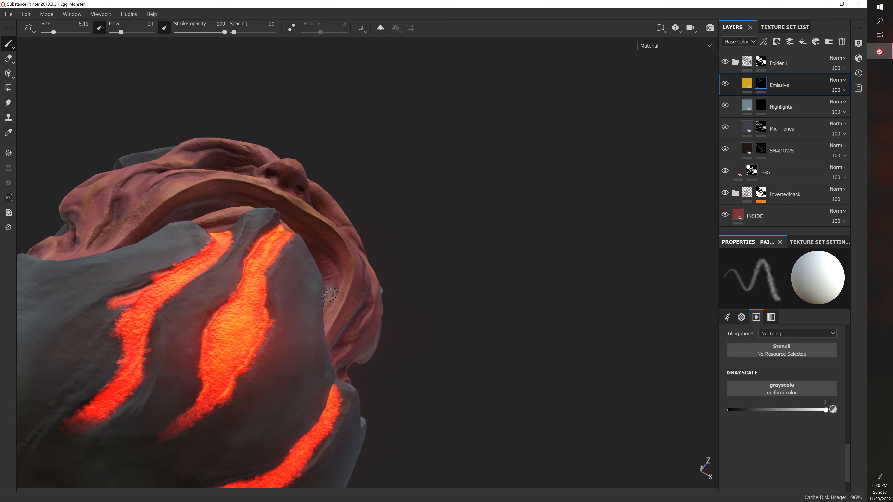
left_click_drag(427, 321, 423, 311, "alt")
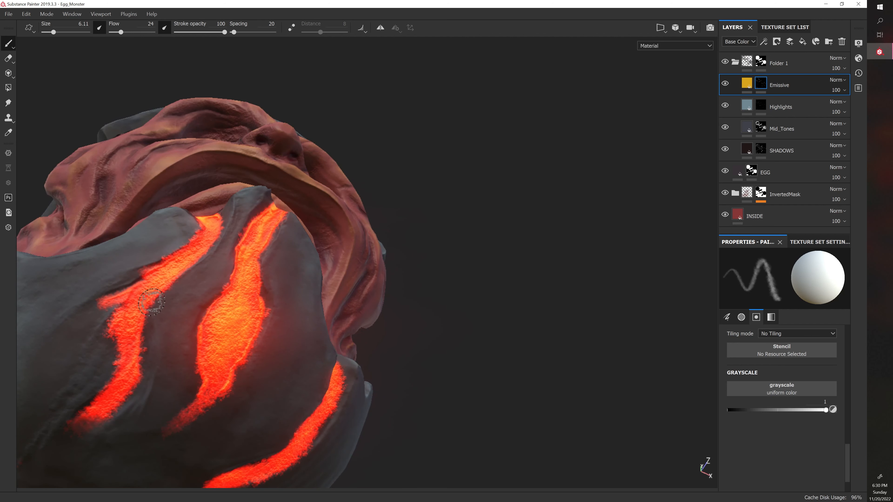
left_click_drag(441, 317, 399, 252, "alt")
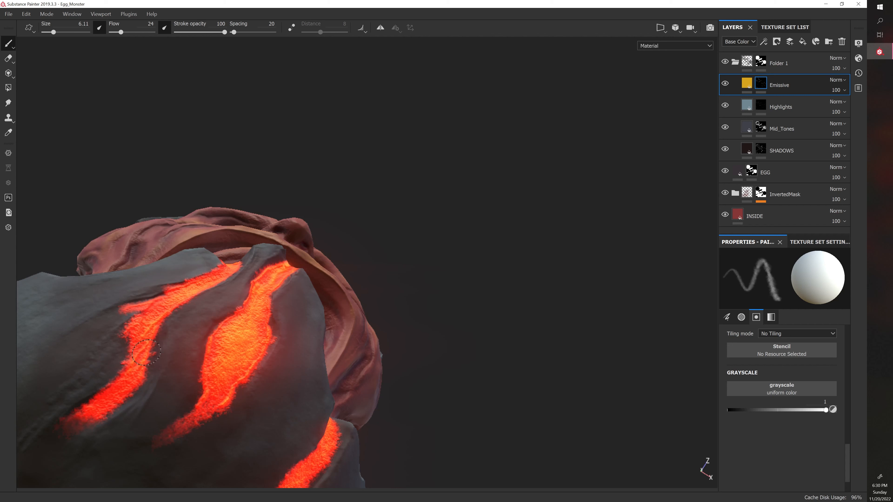
left_click_drag(483, 310, 490, 333, "alt")
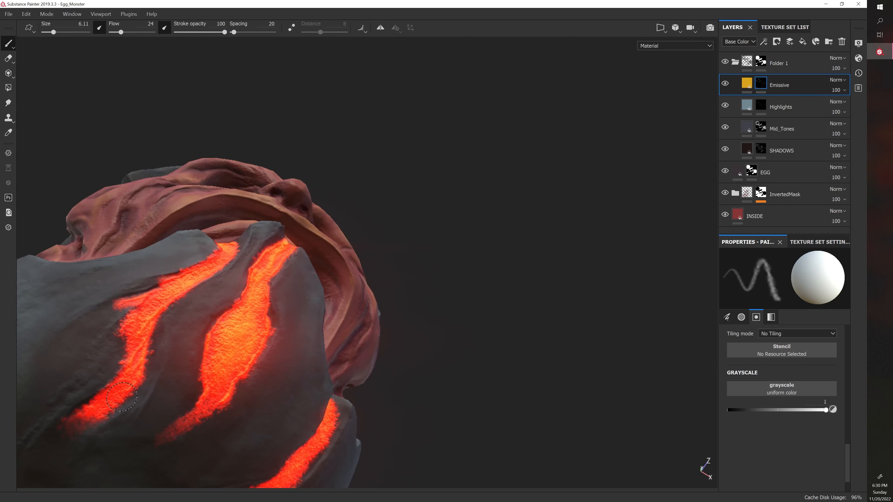
right_click_drag(175, 377, 184, 378, "ctrl")
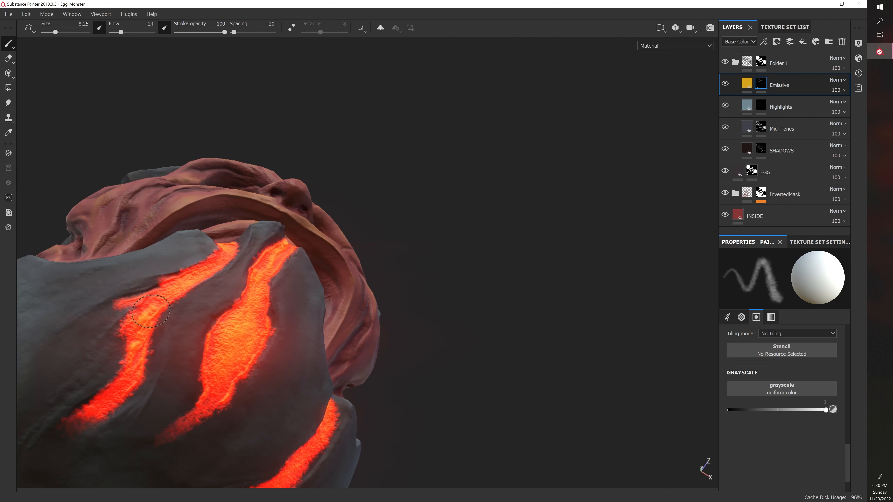
Paint a bright core from the side branch junction down the left lava streak with brush sizes from 5.16 to 4.29.
mouse_move(443, 347)
left_mouse_down("alt")
mouse_move(509, 365)
mouse_move(500, 370)
mouse_move(466, 343)
left_mouse_up("alt")
key("[")
key("[")
key("[")
key("[")
key("[")
key("[")
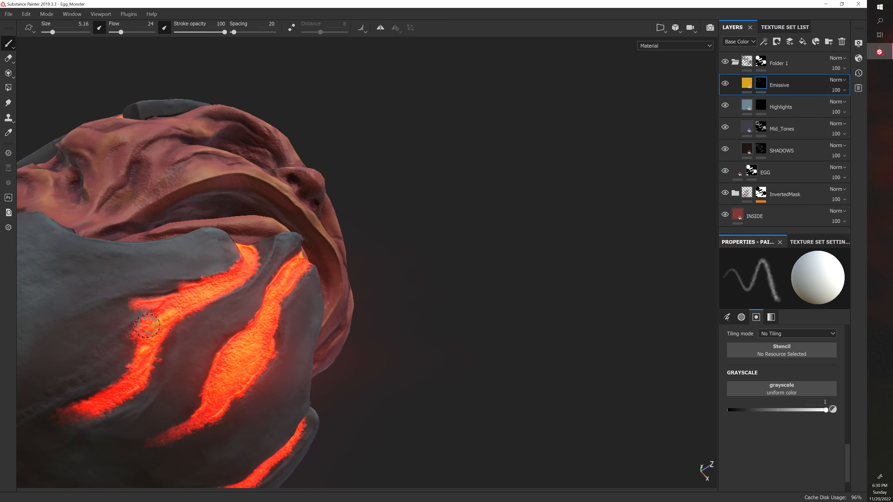
key("[")
key("[")
mouse_move(180, 335)
right_mouse_down("shift")
mouse_move(246, 321)
mouse_move(223, 319)
right_mouse_up("shift")
left_click_drag(553, 407, 502, 404, "alt")
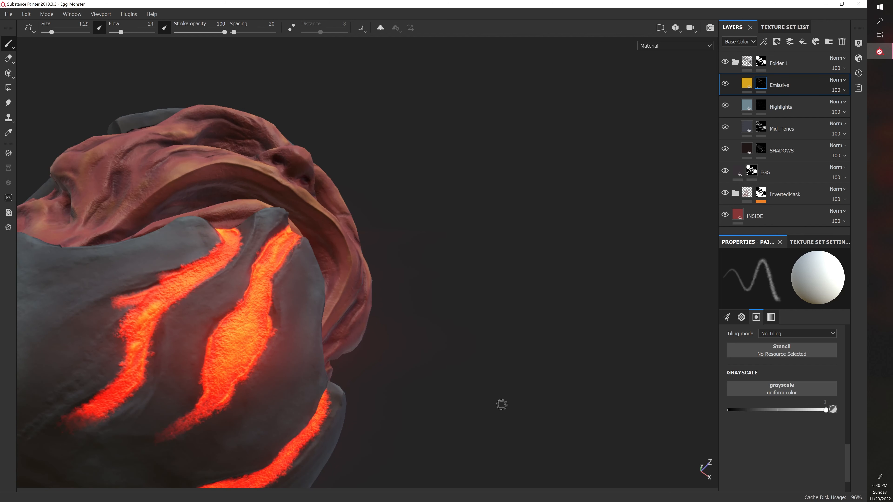
Paint a thin glow line along the upper right edge of the left lava streak with a size 3.5 brush.
key("[")
key("[")
key("[")
key("[")
key("]")
key("]")
key("]")
mouse_move(393, 315)
left_mouse_down("alt")
mouse_move(415, 293)
mouse_move(416, 305)
left_mouse_up("alt")
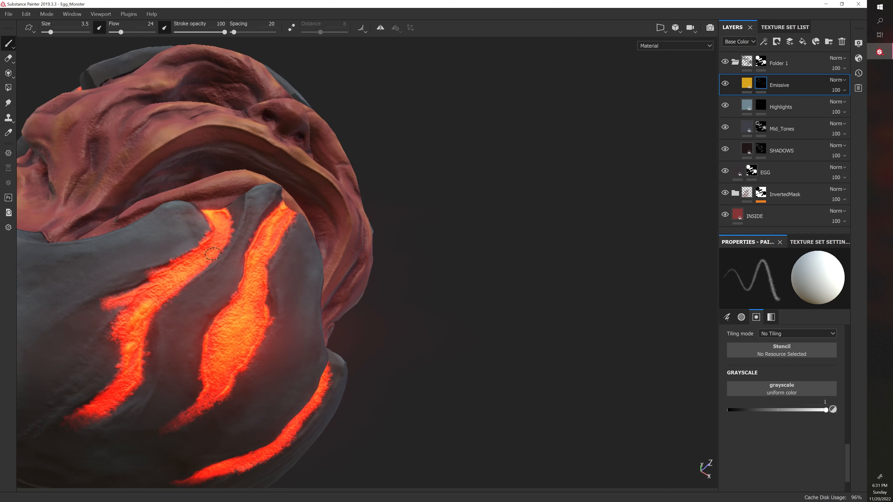
Brighten the lower part of the left lava streak with a size 4.29 brush and undo the last stroke at its tip.
mouse_move(418, 303)
left_mouse_down("alt")
mouse_move(422, 282)
mouse_move(382, 340)
left_mouse_up("alt")
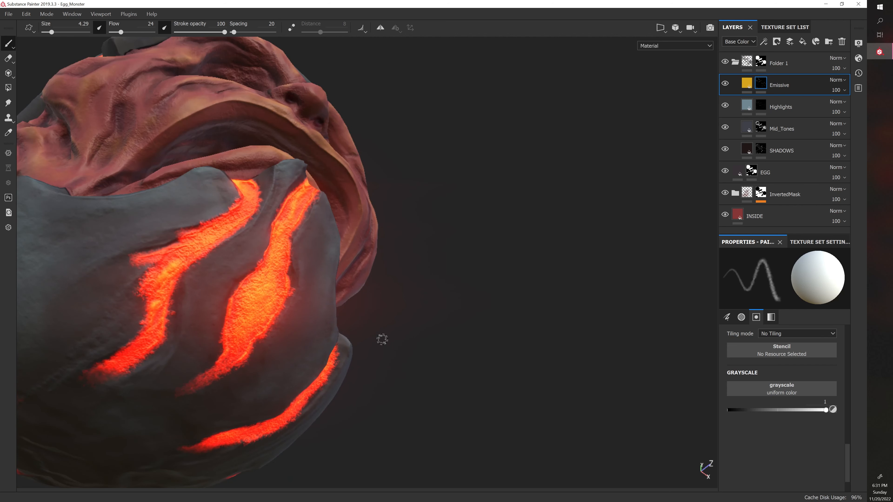
key("[")
key("]")
left_click_drag(402, 349, 395, 311, "alt")
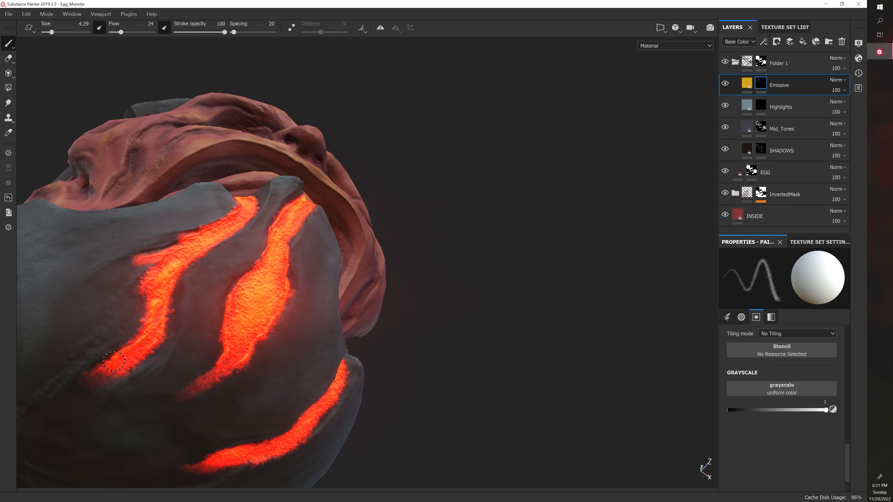
mouse_move(116, 368)
left_mouse_down("alt")
mouse_move(111, 339)
mouse_move(81, 376)
mouse_move(119, 351)
mouse_move(85, 377)
left_mouse_up("alt")
key("ctrl+z")
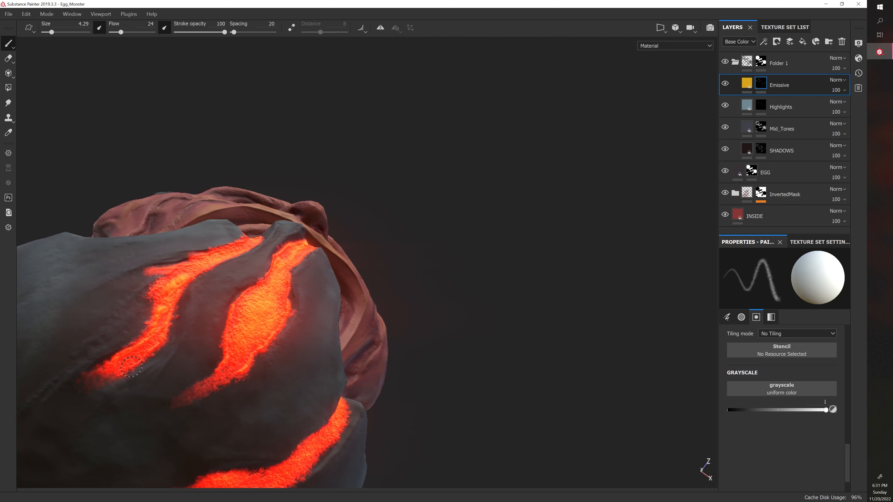
Check the glow of the chin's lava streaks from a full front view and from closer below.
left_click_drag(341, 337, 382, 407, "alt")
right_click_drag(383, 406, 338, 367, "alt")
left_click_drag(430, 321, 444, 359, "alt")
right_click_drag(444, 359, 446, 355, "alt")
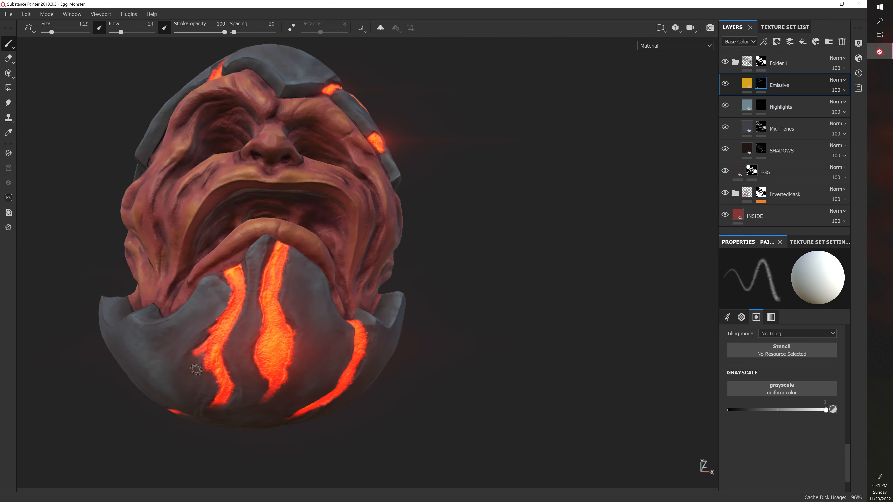
right_click_drag(349, 346, 462, 381, "alt")
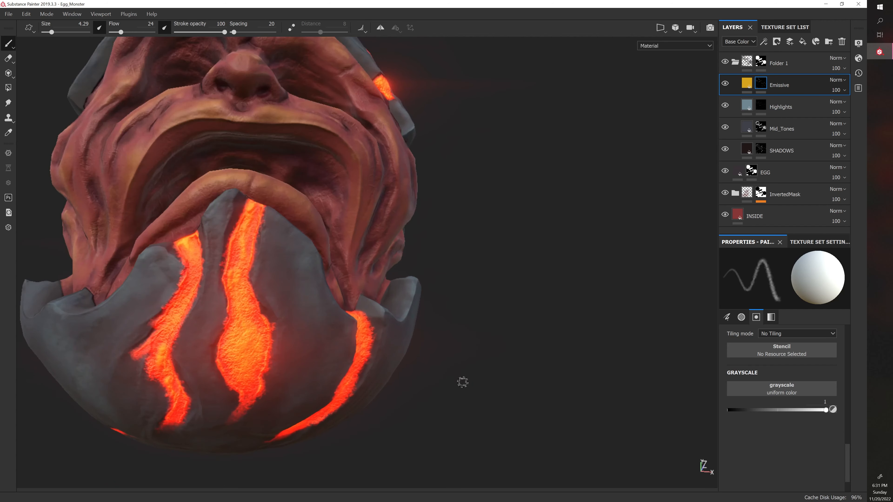
left_click_drag(463, 381, 454, 342, "alt")
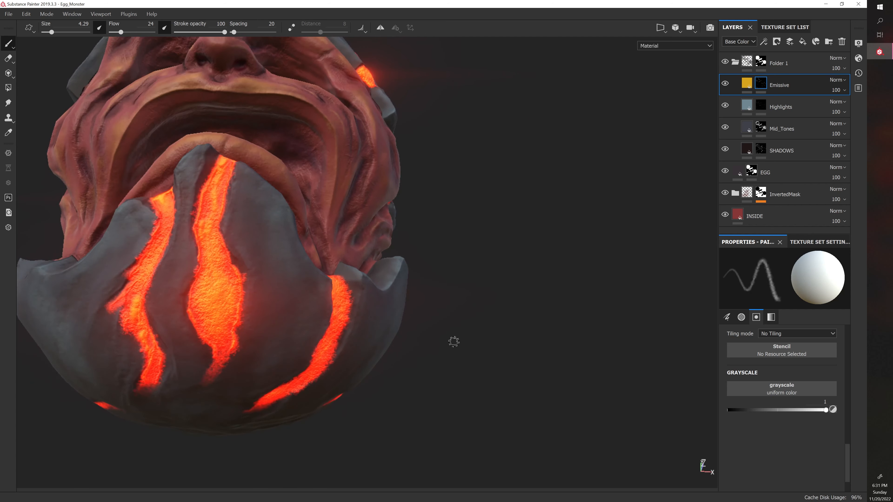
Brighten the upper end of the lava streak below the corner of the mouth with a size 5.16 brush.
key("bracketright")
key("bracketright")
key("bracketright")
key("bracketleft")
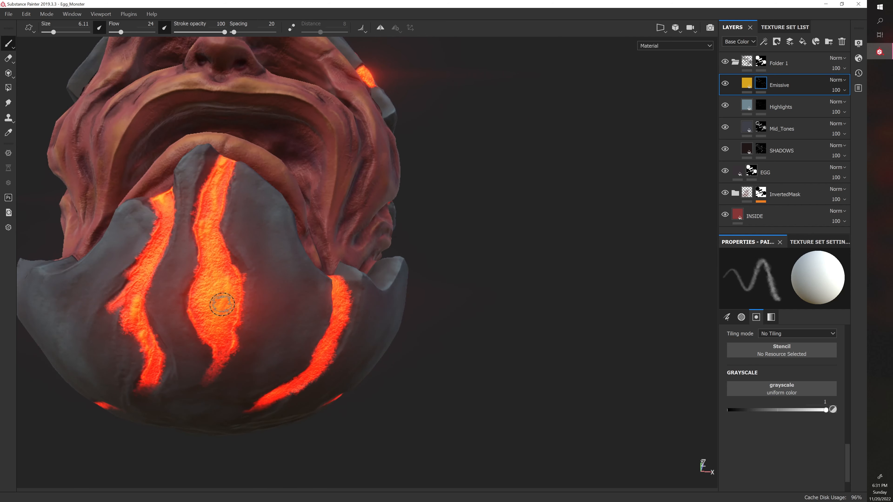
left_click_drag(415, 281, 337, 366, "alt")
key("bracketleft")
left_click_drag(211, 286, 196, 292)
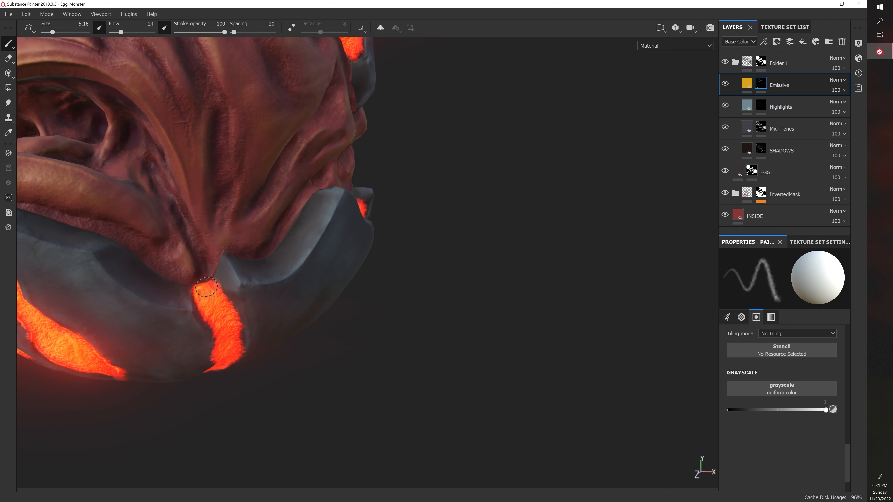
Paint a bright core from the top of the streak below the mouth corner toward its lower tip with a size 6.11 brush.
mouse_move(349, 329)
left_mouse_down("alt")
mouse_move(218, 298)
mouse_move(436, 279)
mouse_move(211, 320)
mouse_move(218, 346)
mouse_move(206, 385)
mouse_move(216, 387)
left_mouse_up("alt")
mouse_move(452, 353)
left_mouse_down("alt")
mouse_move(211, 388)
mouse_move(199, 409)
left_mouse_up("alt")
middle_click_drag(208, 413, 205, 346, "alt")
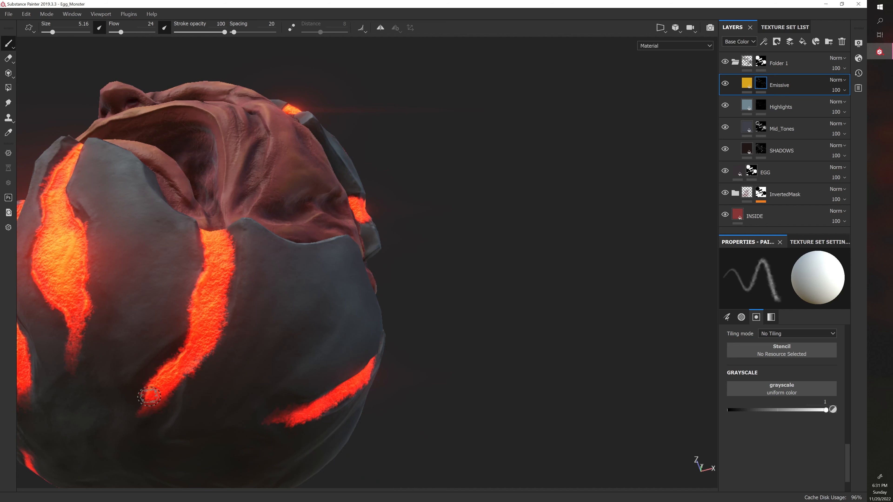
left_click_drag(355, 328, 469, 355, "alt")
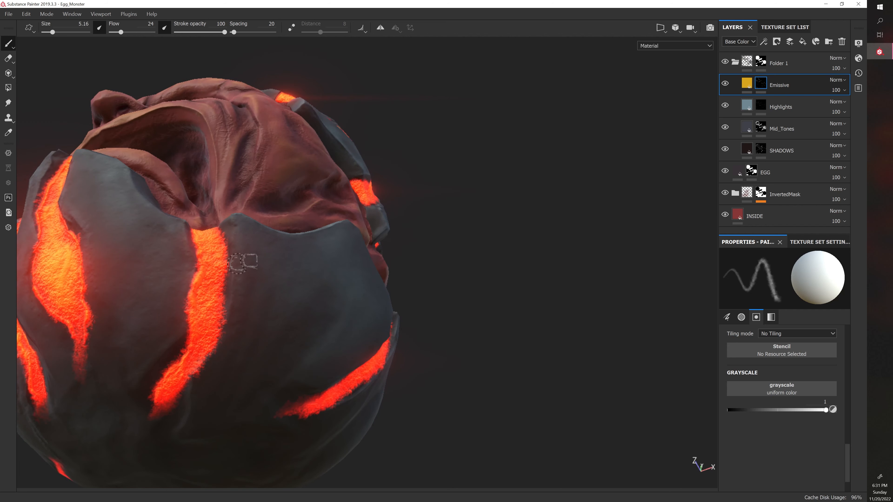
mouse_move(246, 258)
left_mouse_down("alt")
mouse_move(480, 257)
mouse_move(487, 292)
left_mouse_up("alt")
right_click_drag(206, 228, 210, 228, "ctrl")
mouse_move(206, 228)
left_mouse_down()
mouse_move(204, 250)
mouse_move(211, 246)
left_mouse_up()
mouse_move(209, 277)
left_mouse_down()
mouse_move(215, 327)
mouse_move(198, 356)
left_mouse_up()
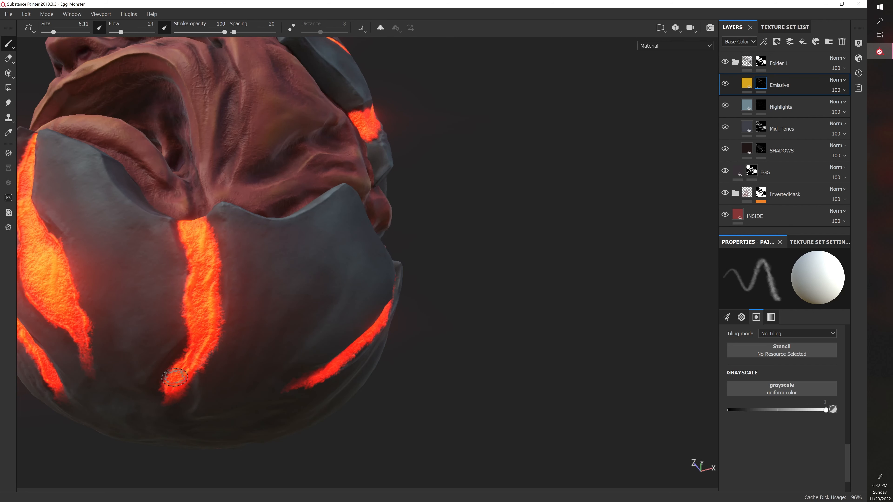
Return to a wider front view of the monster's face and save the project.
right_click_drag(175, 377, 148, 348, "alt")
mouse_move(179, 328)
left_mouse_down("alt")
mouse_move(308, 354)
mouse_move(287, 379)
mouse_move(303, 383)
mouse_move(290, 391)
left_mouse_up("alt")
key("ctrl+s")
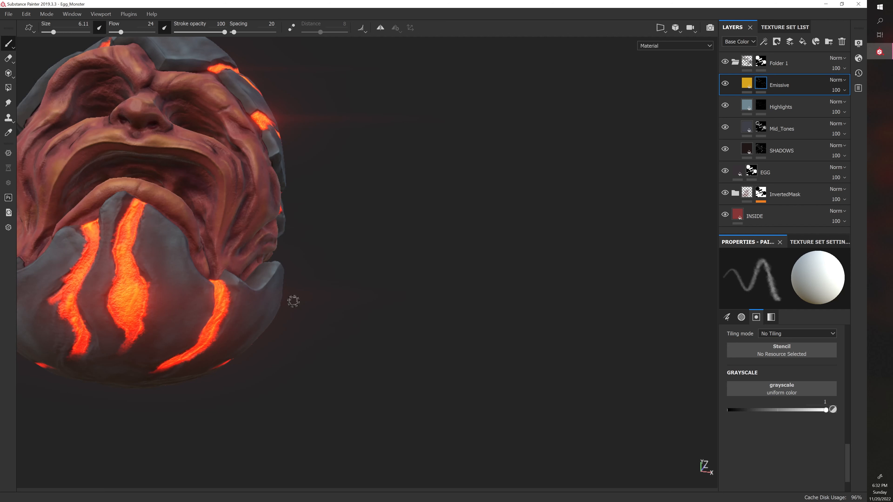
Brighten the notched upper end of the lava streak on the egg's side with brush sizes 6.11 and 5.16.
scroll(329, 305, "down", 4)
mouse_move(337, 269)
left_mouse_down("alt")
mouse_move(323, 313)
mouse_move(225, 299)
left_mouse_up("alt")
scroll(225, 299, "up", 5)
right_click_drag(190, 289, 195, 288, "ctrl")
mouse_move(191, 285)
left_mouse_down()
mouse_move(181, 289)
mouse_move(193, 287)
left_mouse_up()
mouse_move(246, 248)
left_mouse_down("alt")
mouse_move(235, 269)
mouse_move(194, 288)
mouse_move(206, 284)
mouse_move(211, 264)
left_mouse_up("alt")
right_click_drag(211, 264, 206, 265, "ctrl")
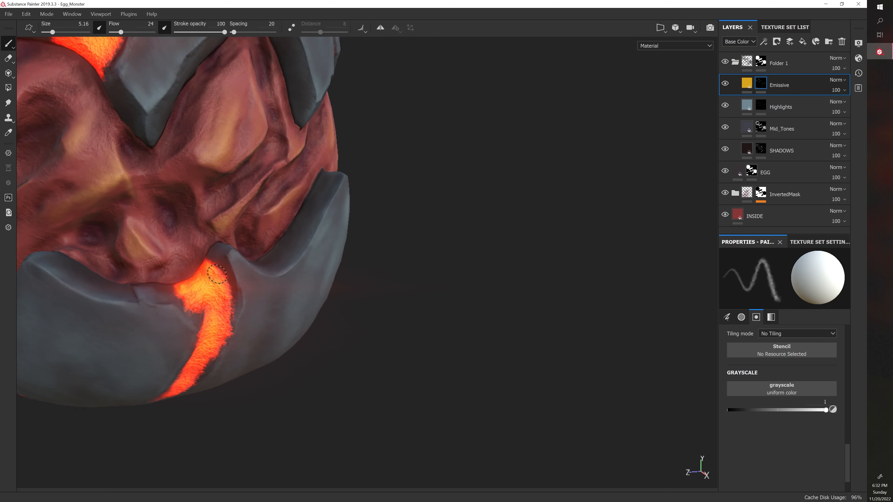
left_click_drag(217, 274, 224, 298)
mouse_move(225, 303)
left_mouse_down("alt")
mouse_move(228, 281)
mouse_move(229, 289)
mouse_move(185, 295)
left_mouse_up("alt")
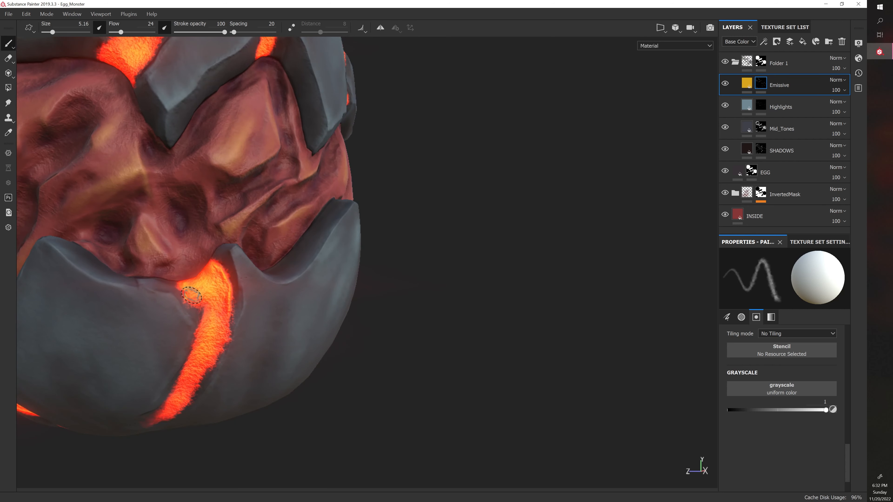
Paint brighter edges and a core along the middle of the side lava streak with brush sizes 7.14 and 6.11.
right_click_drag(193, 303, 197, 300, "ctrl")
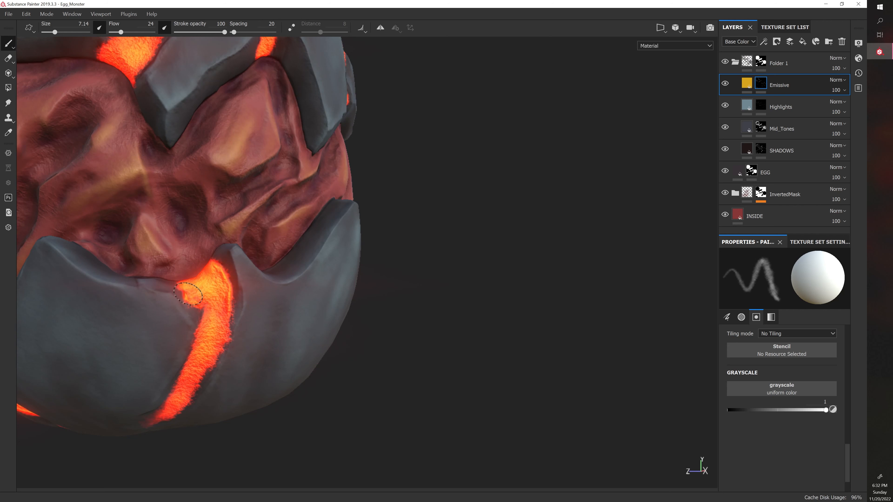
mouse_move(215, 292)
left_mouse_down("alt")
mouse_move(210, 312)
mouse_move(202, 299)
mouse_move(207, 312)
mouse_move(176, 388)
mouse_move(206, 358)
left_mouse_up("alt")
middle_click_drag(220, 366, 212, 311, "alt")
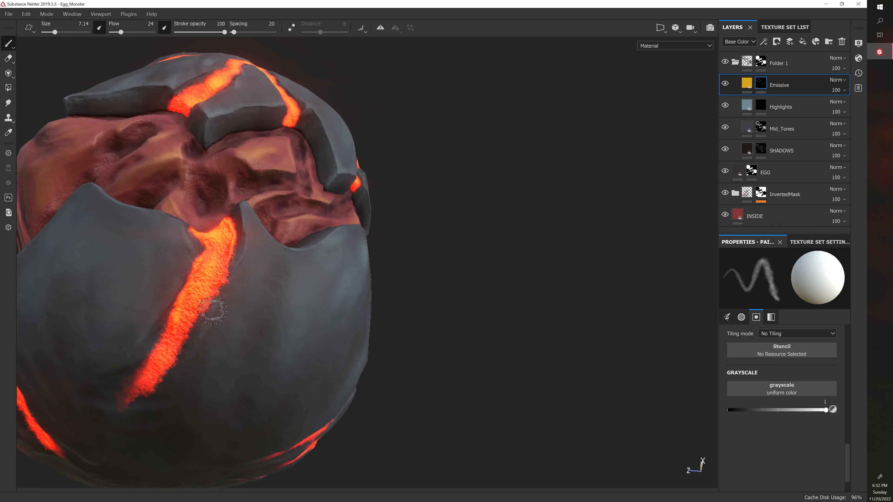
left_click_drag(213, 311, 169, 340, "alt")
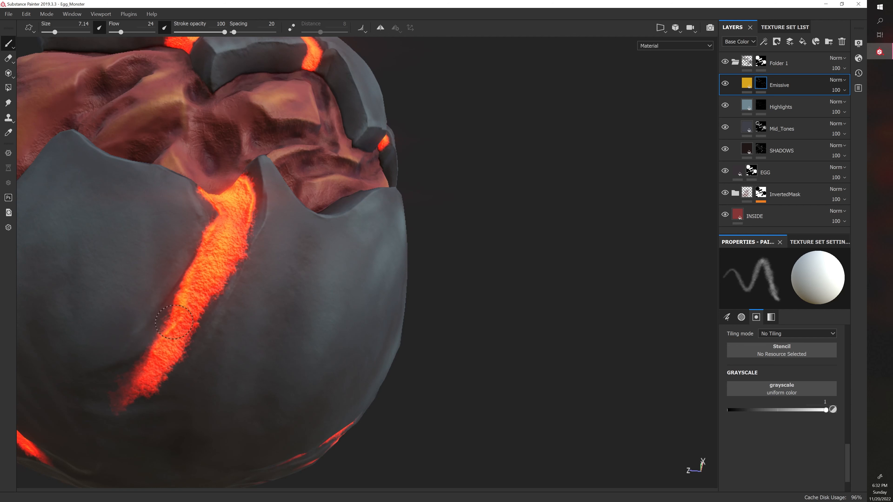
left_click_drag(273, 279, 481, 305, "alt")
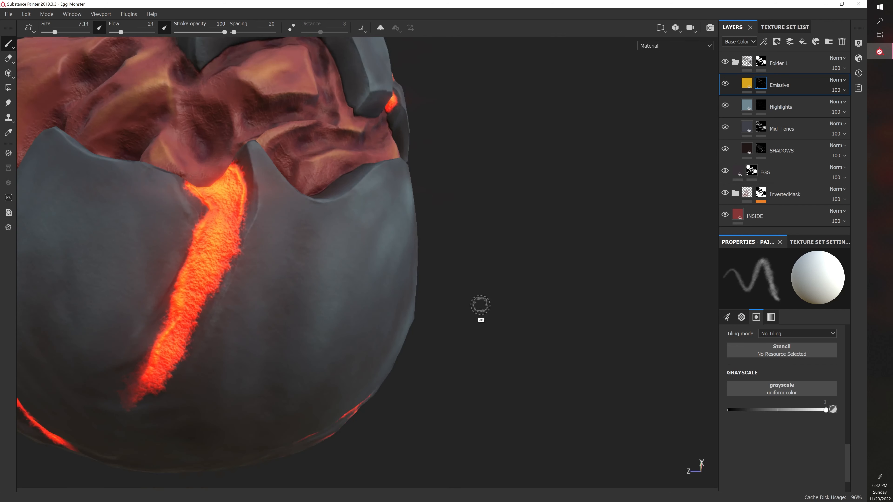
key("bracketleft")
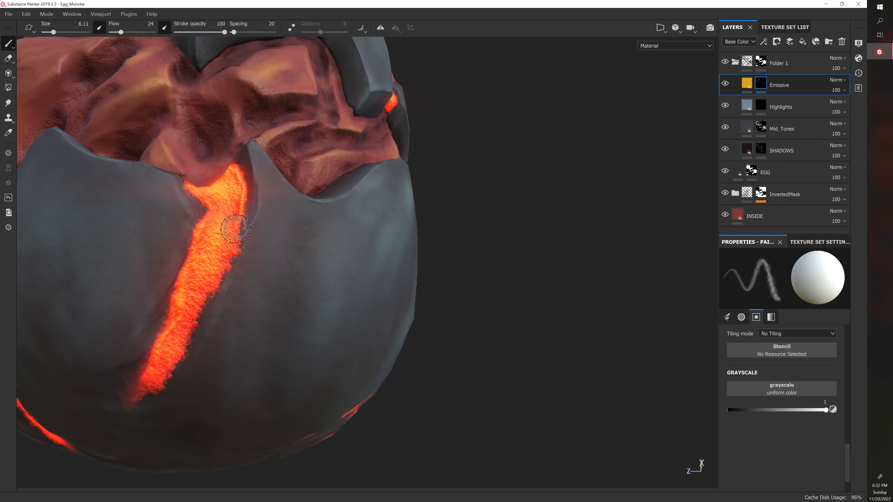
mouse_move(236, 229)
left_mouse_down()
mouse_move(195, 293)
mouse_move(210, 269)
mouse_move(201, 265)
left_mouse_up()
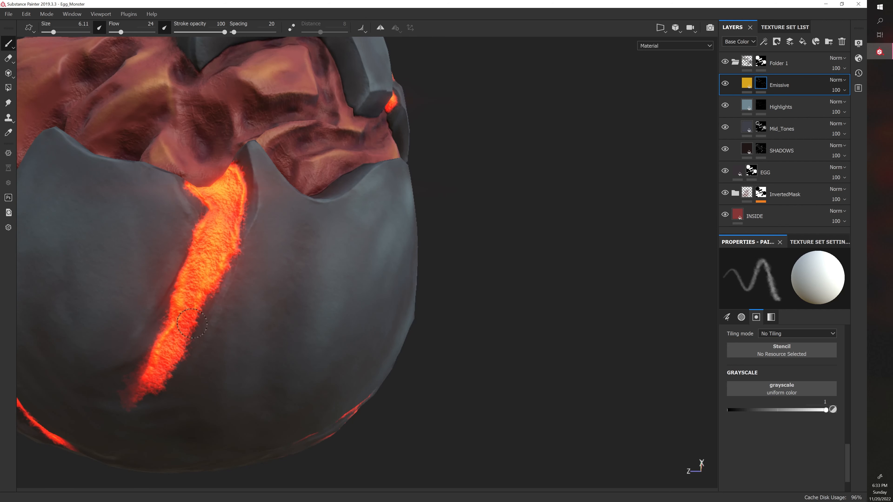
left_click_drag(192, 323, 191, 327)
Brighten the lower end of the side lava streak with a size 4.29 brush.
left_click_drag(467, 289, 418, 259, "alt")
key("bracketright")
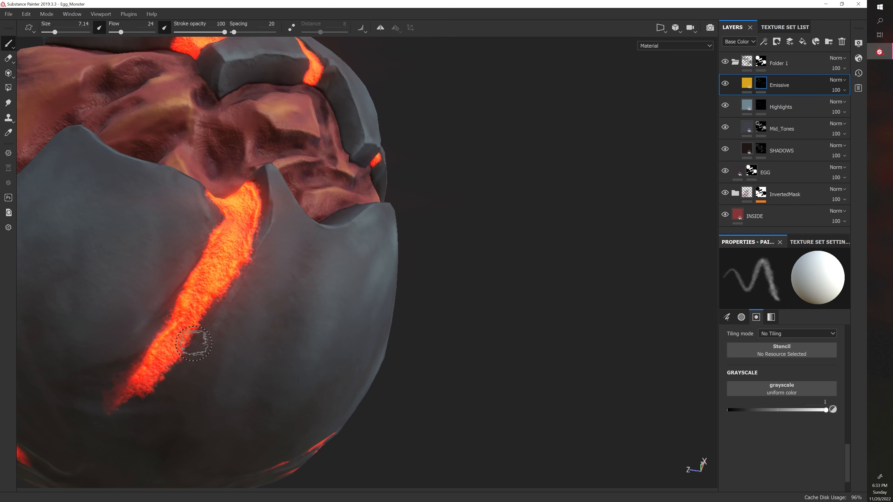
right_click_drag(194, 343, 183, 341, "ctrl")
left_click_drag(170, 361, 126, 388)
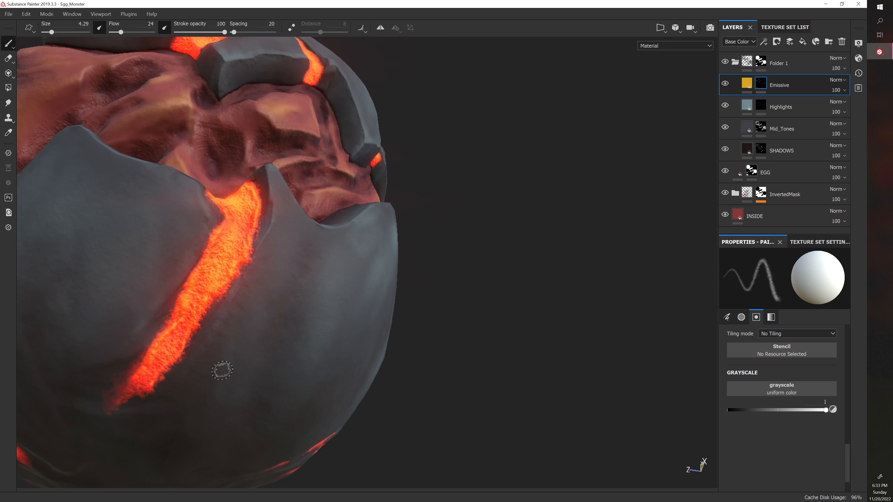
Touch up the glow at the top of the side lava streak with a size 5.16 brush.
mouse_move(222, 370)
left_mouse_down("alt")
mouse_move(386, 318)
mouse_move(371, 277)
mouse_move(374, 317)
left_mouse_up("alt")
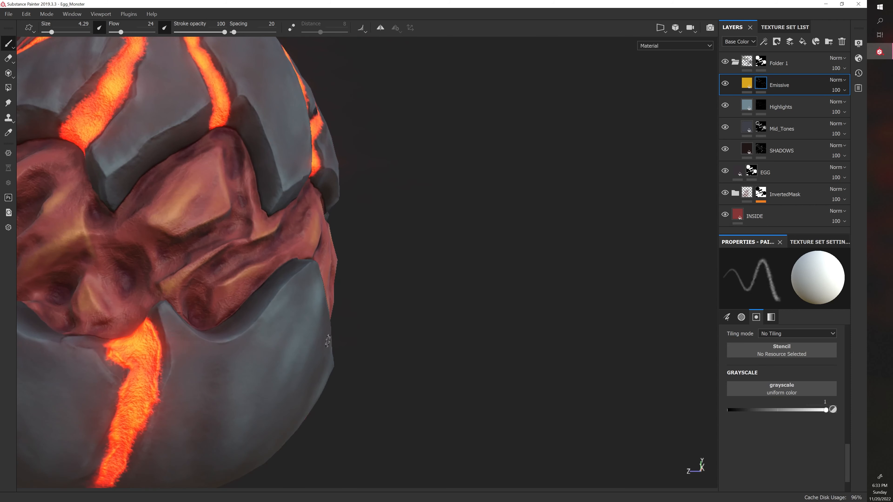
right_click_drag(329, 341, 346, 338, "alt")
key("]")
mouse_move(144, 325)
left_mouse_down()
mouse_move(144, 341)
mouse_move(182, 316)
left_mouse_up()
mouse_move(150, 346)
left_mouse_down()
mouse_move(149, 323)
mouse_move(152, 332)
left_mouse_up()
Paint a bright core down the upper part of the straight lava streak on the egg's back with a size 5.16 brush.
mouse_move(151, 330)
left_mouse_down("alt")
mouse_move(146, 363)
mouse_move(225, 334)
left_mouse_up("alt")
mouse_move(225, 334)
right_mouse_down("alt")
mouse_move(257, 319)
mouse_move(218, 330)
right_mouse_up("alt")
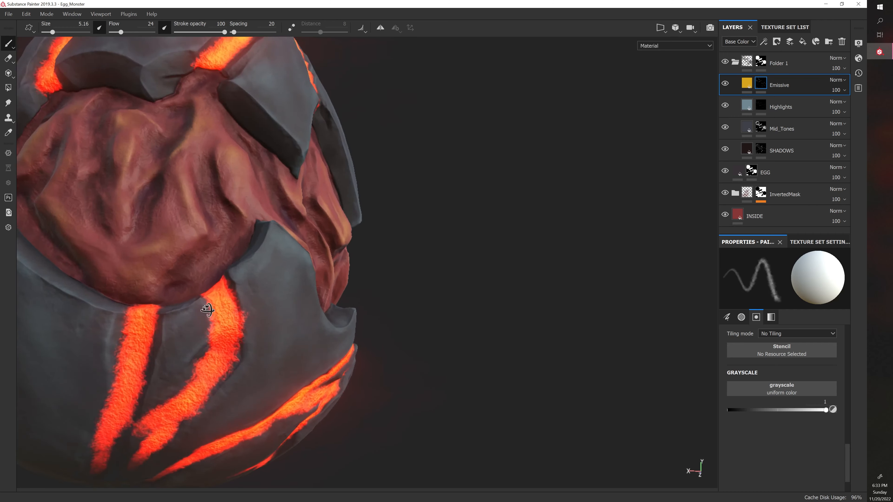
left_click_drag(218, 330, 231, 344, "alt")
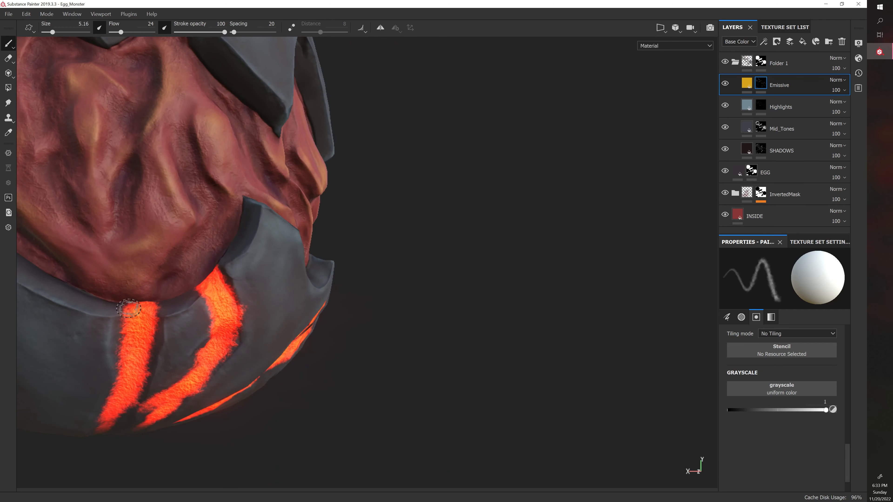
left_click_drag(156, 301, 155, 306, "alt")
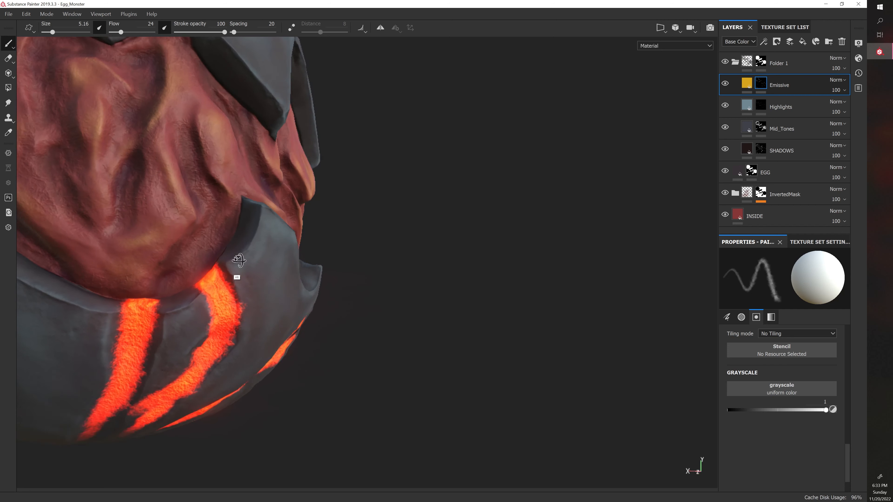
mouse_move(209, 281)
left_mouse_down("alt")
mouse_move(228, 280)
mouse_move(162, 282)
left_mouse_up("alt")
mouse_move(126, 310)
left_mouse_down()
mouse_move(112, 359)
mouse_move(119, 365)
left_mouse_up()
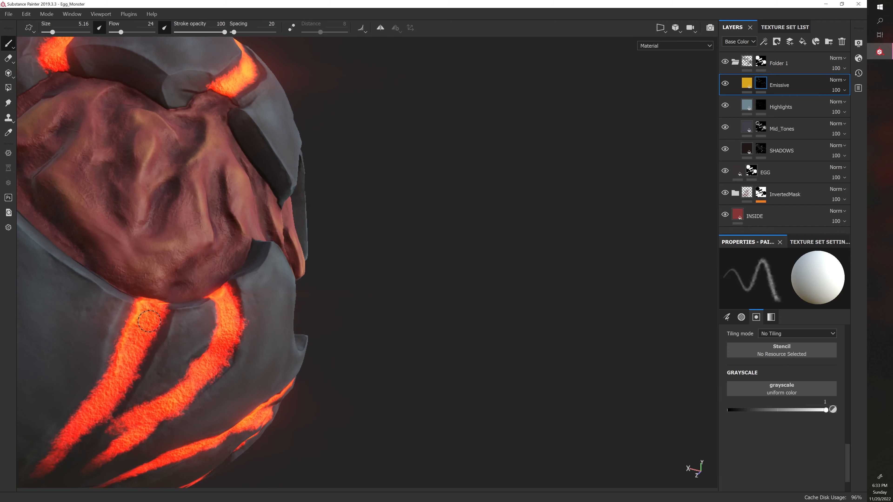
mouse_move(144, 319)
left_mouse_down()
mouse_move(158, 316)
mouse_move(105, 384)
left_mouse_up()
left_click_drag(377, 355, 282, 344, "alt")
mouse_move(156, 340)
left_mouse_down()
mouse_move(147, 338)
mouse_move(130, 362)
mouse_move(153, 343)
left_mouse_up()
left_click_drag(389, 339, 360, 331, "alt")
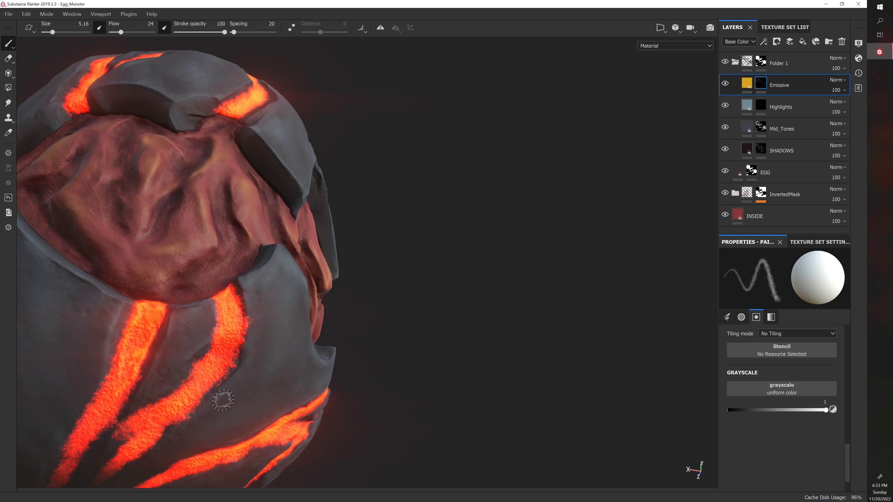
Extend the core down the straight back streak and brighten the curved streak beside it with a size 6.11 brush.
left_click_drag(222, 399, 251, 325, "alt")
key("bracketright")
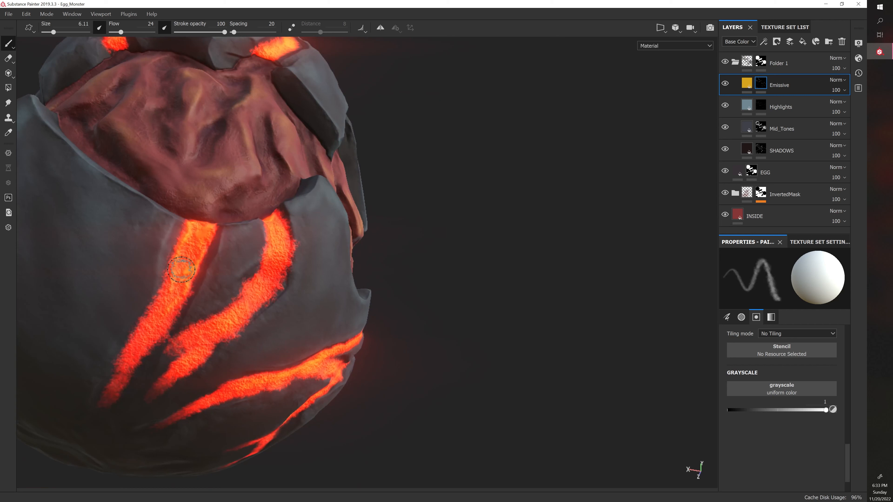
left_click_drag(182, 271, 177, 276)
left_click_drag(164, 294, 158, 309)
left_click_drag(457, 282, 398, 278, "alt")
mouse_move(261, 225)
left_mouse_down()
mouse_move(248, 289)
mouse_move(214, 324)
left_mouse_up()
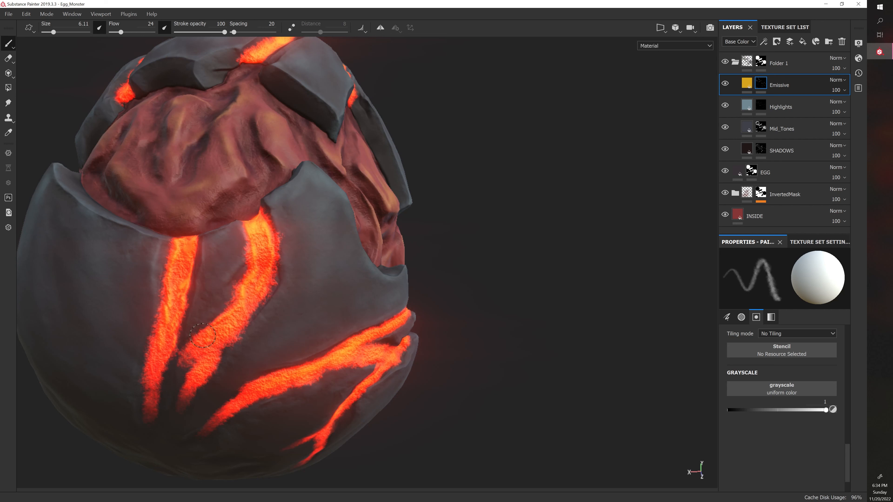
Brighten the upper ends of the two joined lava streaks on the opposite side with a size 6.11 brush, undoing one stroke.
left_click_drag(457, 281, 299, 278, "alt")
right_click_drag(299, 278, 246, 281, "alt")
left_click_drag(159, 317, 204, 329, "alt")
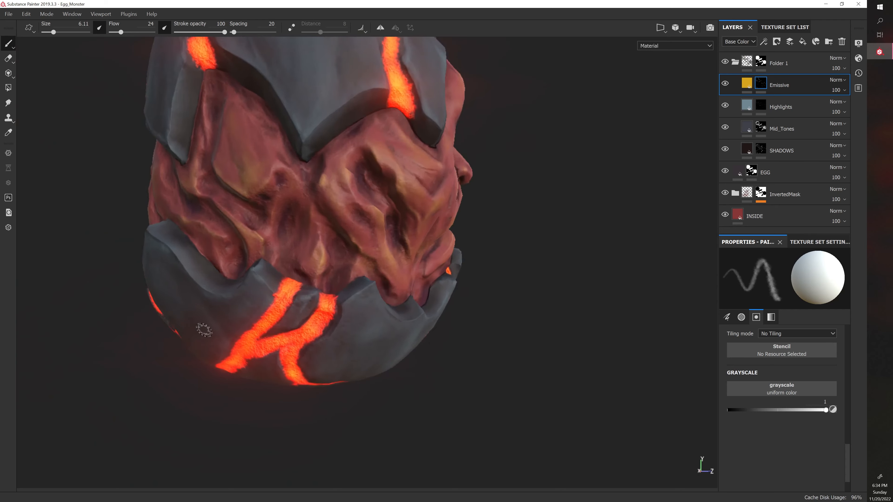
right_click_drag(203, 329, 261, 337, "alt")
mouse_move(283, 291)
left_mouse_down()
mouse_move(299, 298)
mouse_move(306, 290)
mouse_move(297, 293)
mouse_move(348, 315)
left_mouse_up()
key("ctrl+z")
left_click_drag(549, 315, 554, 335, "alt")
mouse_move(354, 305)
left_mouse_down()
mouse_move(343, 308)
mouse_move(348, 316)
mouse_move(366, 308)
left_mouse_up()
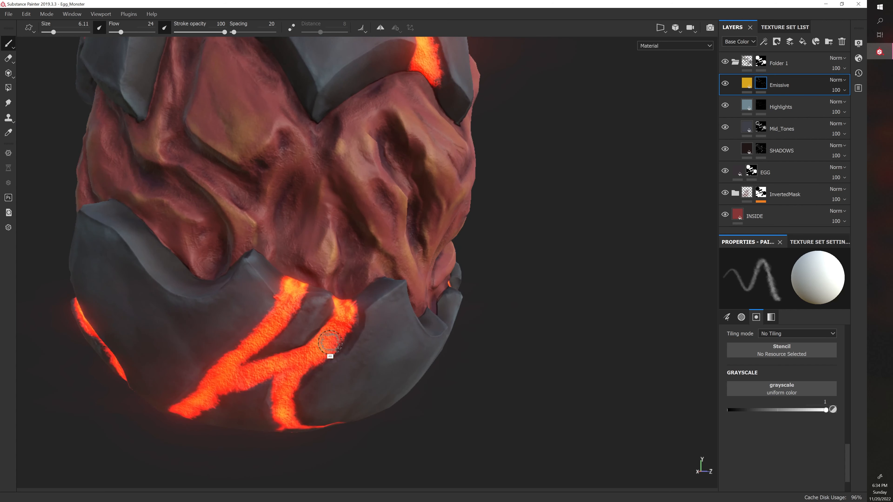
left_click_drag(332, 351, 324, 324, "alt")
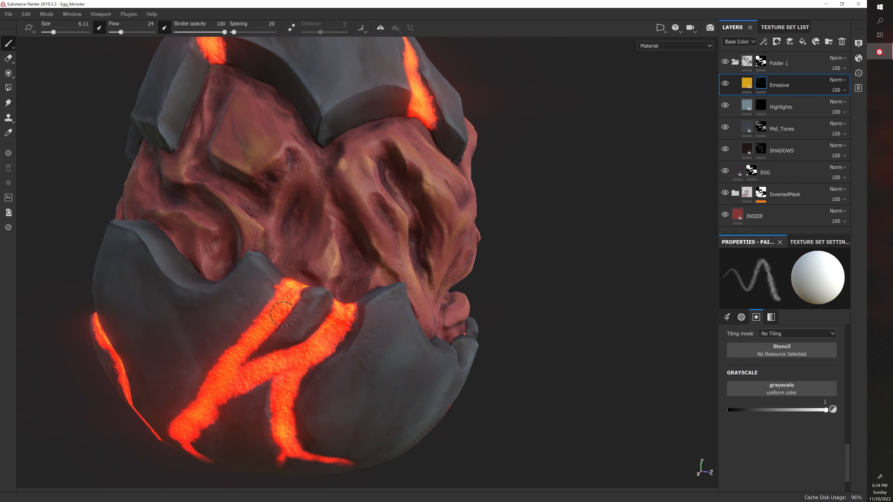
Paint brighter edges and cores along the joined streaks down to the long branch's lower bend with a size 6.11 brush.
left_click_drag(316, 344, 303, 385, "alt")
scroll(251, 382, "down", 1)
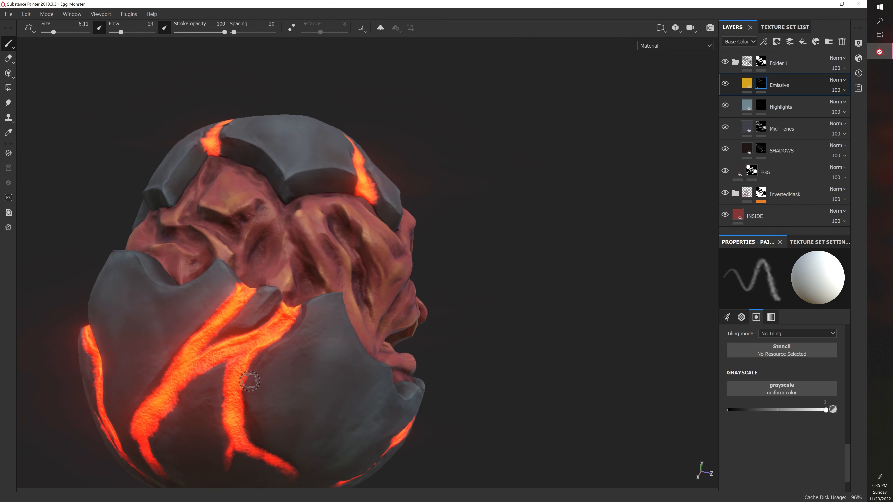
left_click_drag(249, 382, 204, 396, "alt")
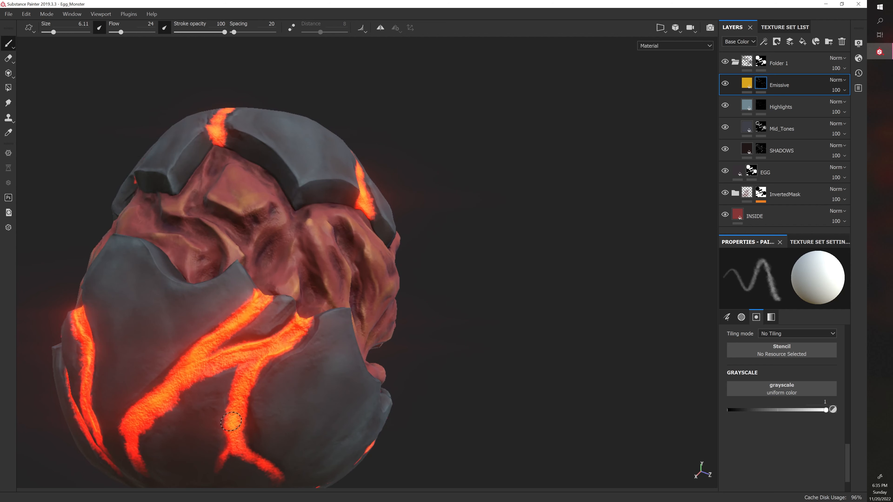
left_click_drag(452, 389, 110, 343, "alt")
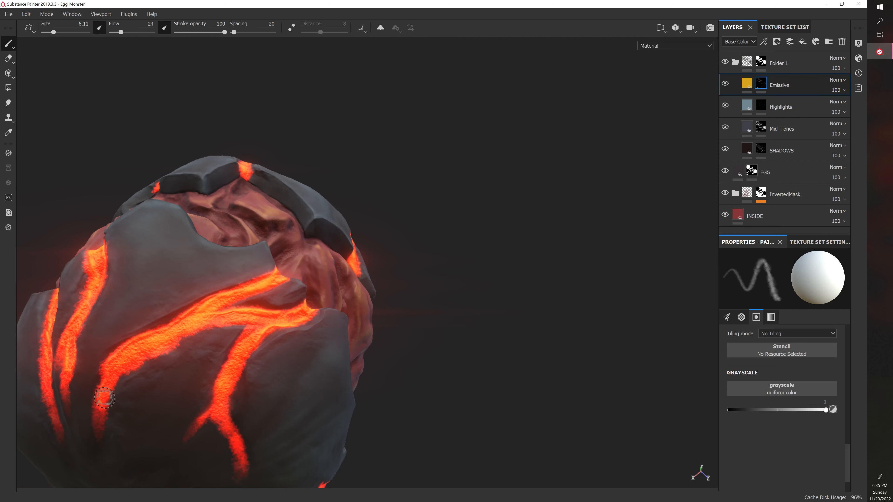
mouse_move(116, 372)
left_mouse_down("alt")
mouse_move(203, 313)
mouse_move(230, 310)
mouse_move(224, 323)
left_mouse_up("alt")
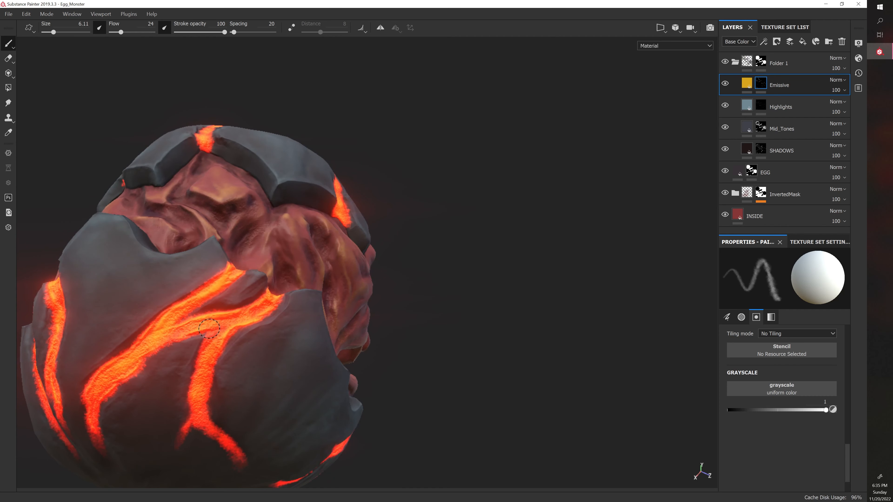
Brighten the junction where the side's lava branches meet with a size 6.11 brush.
left_click_drag(213, 325, 239, 309, "alt")
right_click_drag(422, 391, 387, 391, "alt")
middle_click_drag(387, 391, 371, 374, "alt")
right_click_drag(377, 379, 414, 392, "alt")
middle_click_drag(414, 392, 402, 362, "alt")
left_click_drag(200, 316, 205, 316)
Paint a bright core down the branch below the junction, increasing the brush size to 7.14 and 8.25.
key("bracketright")
key("bracketright")
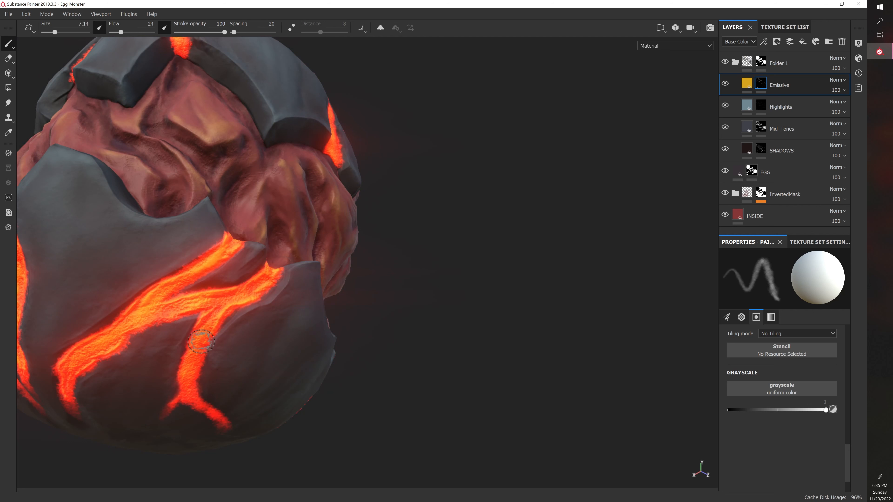
left_click_drag(197, 364, 195, 374)
left_click_drag(404, 355, 403, 380, "alt")
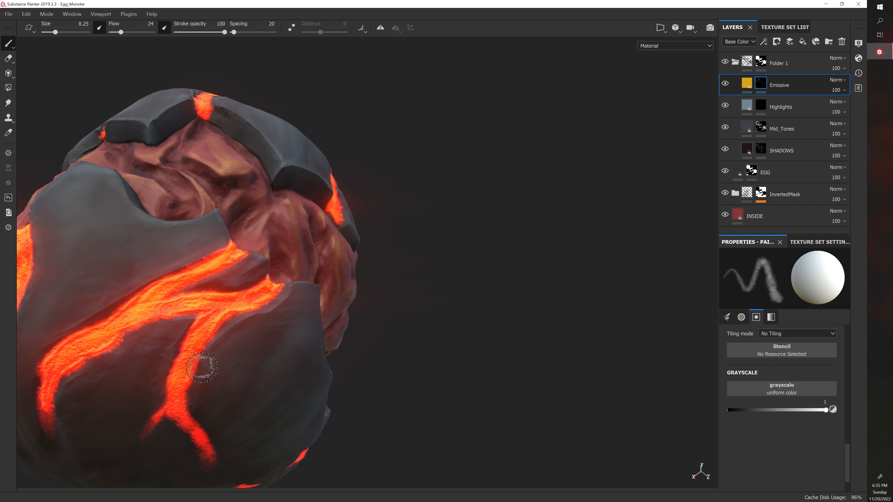
Brighten the small fork at the lower end of the branch with a size 8.25 brush, undoing one stroke, and reduce the brush to 5.16.
left_click_drag(405, 372, 397, 331, "alt")
left_click_drag(215, 360, 241, 413)
key("ctrl+z")
left_click_drag(428, 340, 458, 357, "alt")
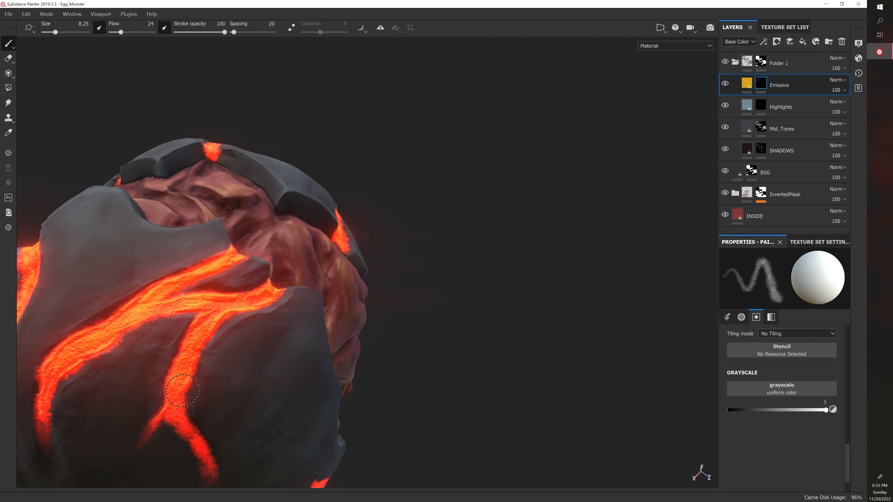
left_click_drag(394, 358, 390, 340, "alt")
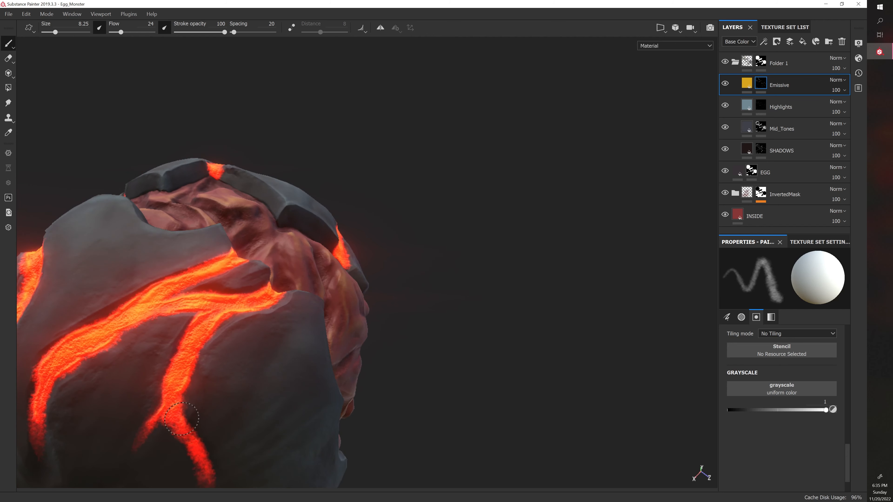
left_click_drag(364, 393, 362, 369, "alt")
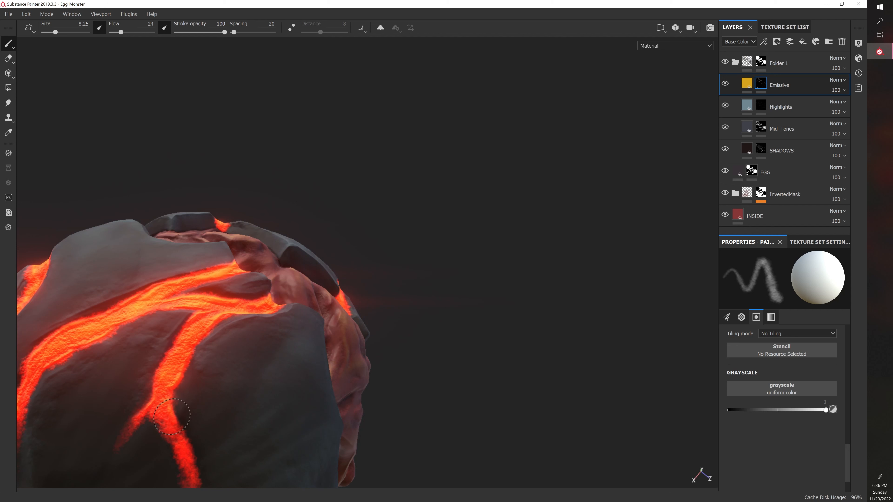
mouse_move(176, 380)
left_mouse_down("alt")
mouse_move(174, 341)
mouse_move(163, 356)
mouse_move(173, 378)
left_mouse_up("alt")
key("bracketleft")
key("bracketleft")
key("bracketleft")
Paint a brighter core into the upper shell's streak above the side of the head with a size 7.14 brush.
left_click_drag(407, 297, 419, 407, "alt")
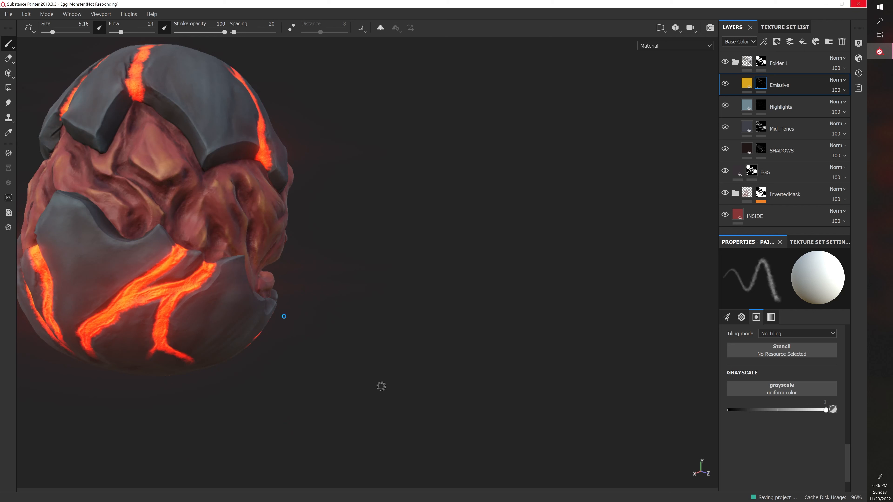
left_click_drag(374, 337, 140, 344, "alt")
right_click_drag(140, 343, 405, 348, "shift")
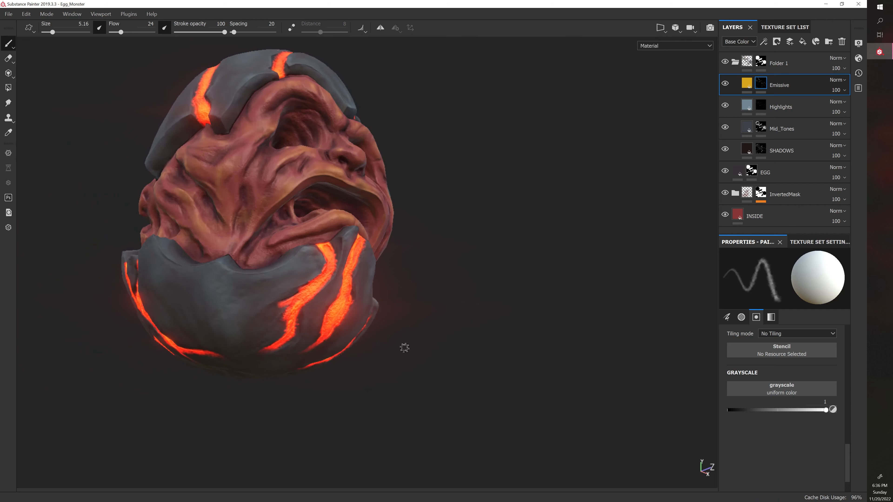
left_click_drag(462, 333, 401, 352, "alt")
left_click_drag(390, 312, 469, 325, "alt")
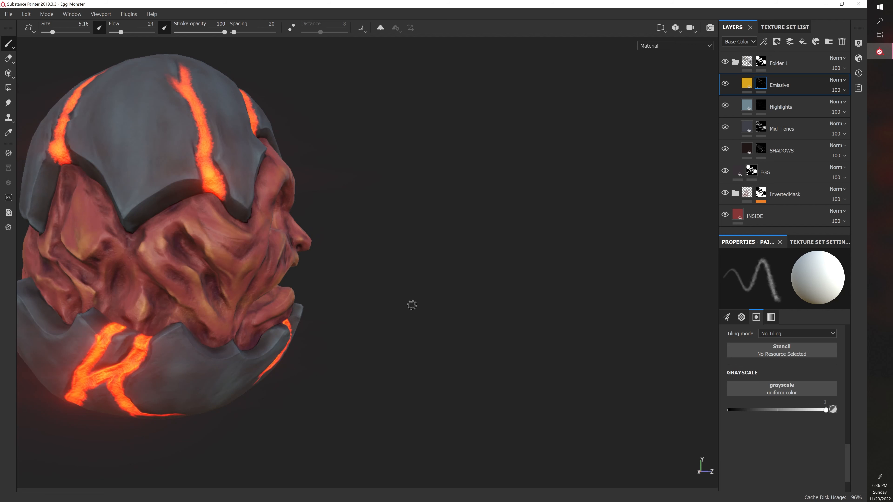
left_click_drag(411, 305, 399, 348, "alt")
left_click_drag(429, 305, 454, 304, "alt")
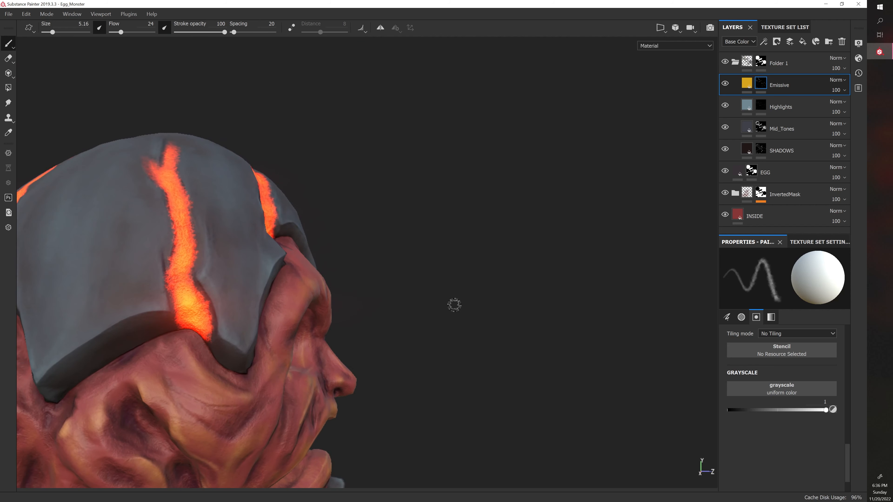
key("bracketright")
key("bracketright")
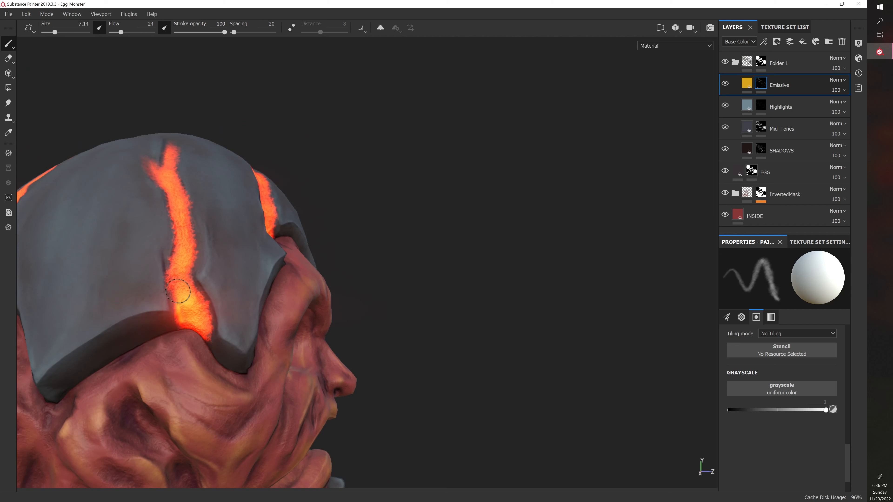
left_click_drag(201, 327, 150, 184, "alt")
key("bracketleft")
key("bracketleft")
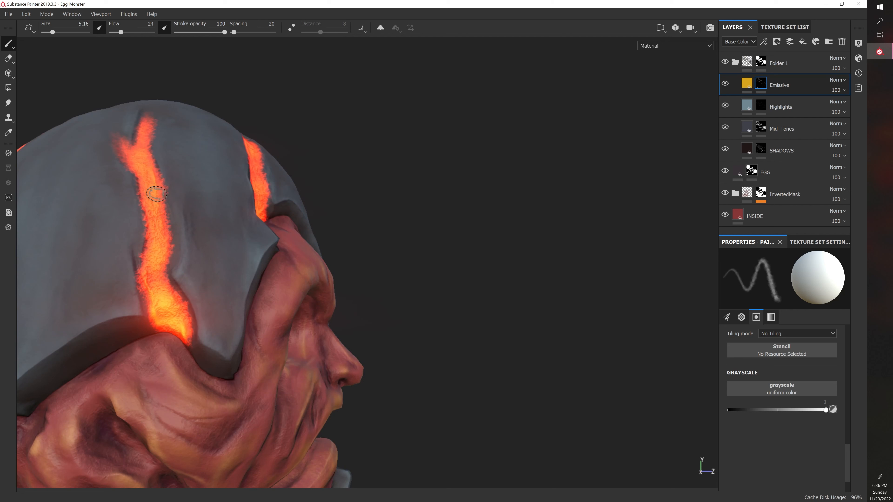
Brighten the middle of this upper-shell streak with a larger brush and refine its edge above the wide lower end at size 5.16.
key("bracketright")
key("bracketright")
key("bracketright")
mouse_move(165, 225)
left_mouse_down()
mouse_move(161, 276)
mouse_move(176, 324)
left_mouse_up()
key("bracketleft")
key("bracketleft")
key("bracketleft")
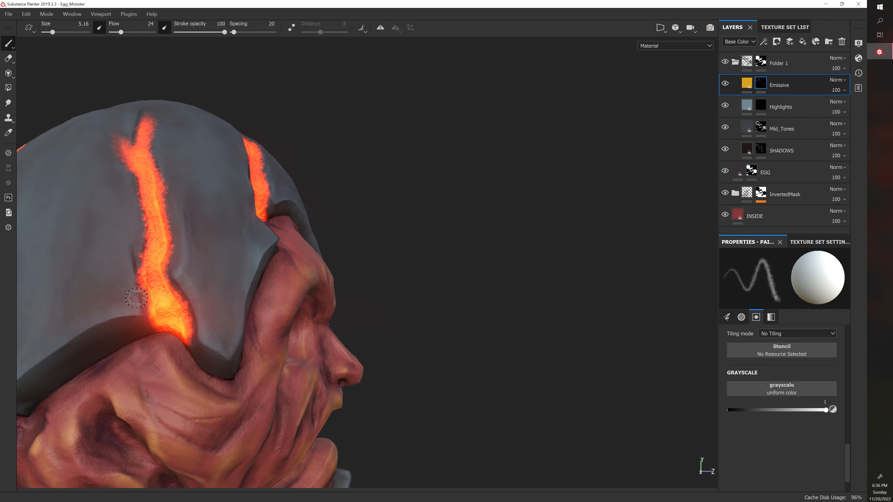
left_click_drag(150, 259, 148, 254)
Brighten the streak's upper length and forked tip, painting with brush sizes 5.16 and 7.14.
left_click_drag(251, 192, 163, 163, "alt")
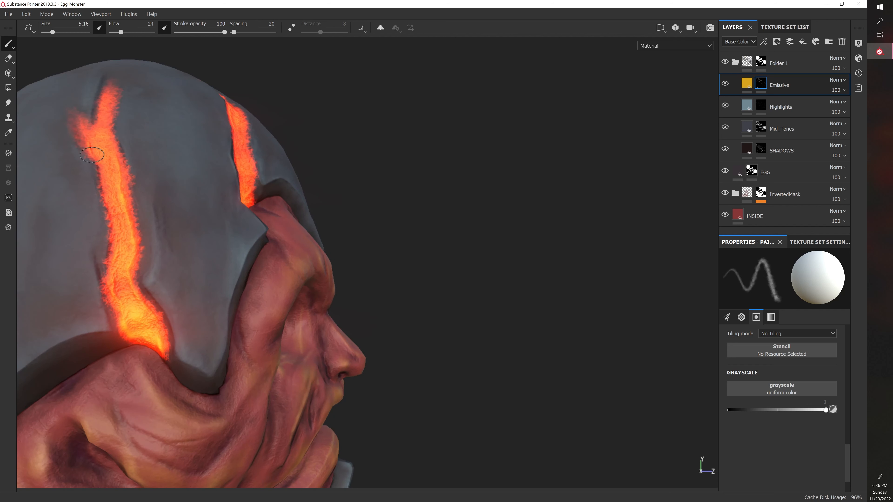
mouse_move(92, 154)
left_mouse_down()
mouse_move(104, 173)
mouse_move(113, 241)
left_mouse_up()
left_click_drag(171, 278, 183, 338, "alt")
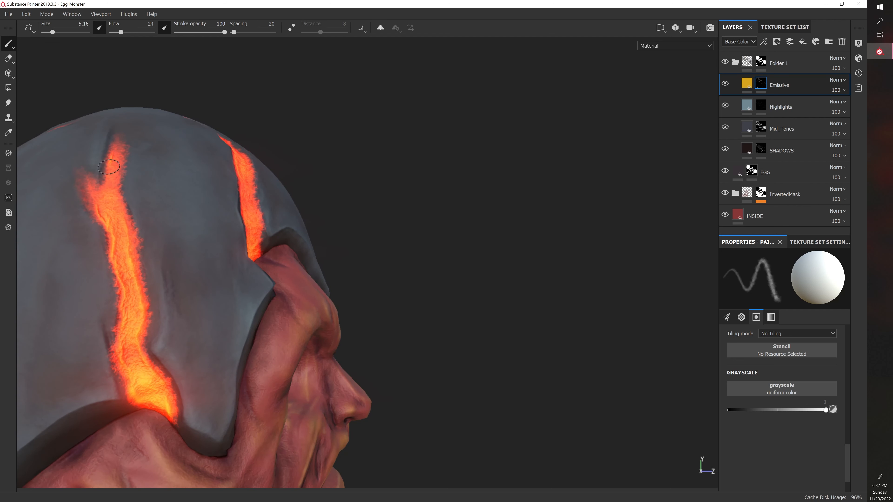
key("bracketright")
key("bracketright")
left_click_drag(109, 174, 107, 196)
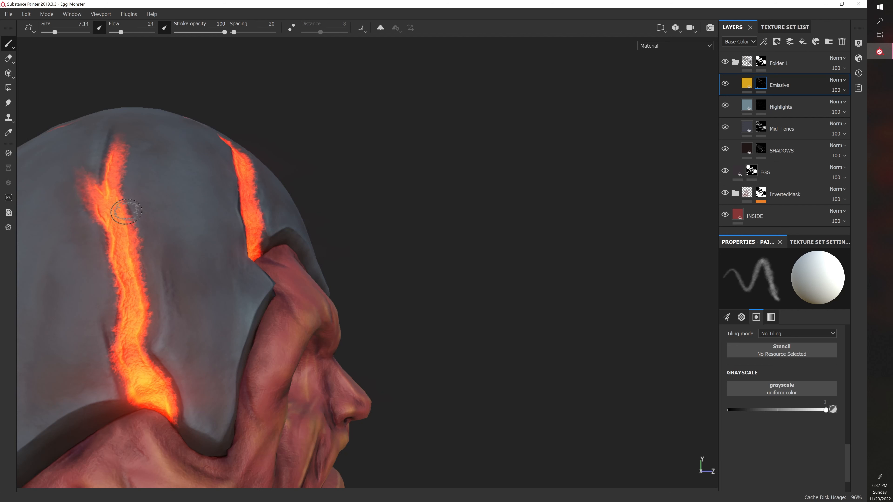
Brighten the lower end of the curved streak above the brow with brush sizes 8.25 and 5.16.
left_click_drag(126, 211, 184, 291, "alt")
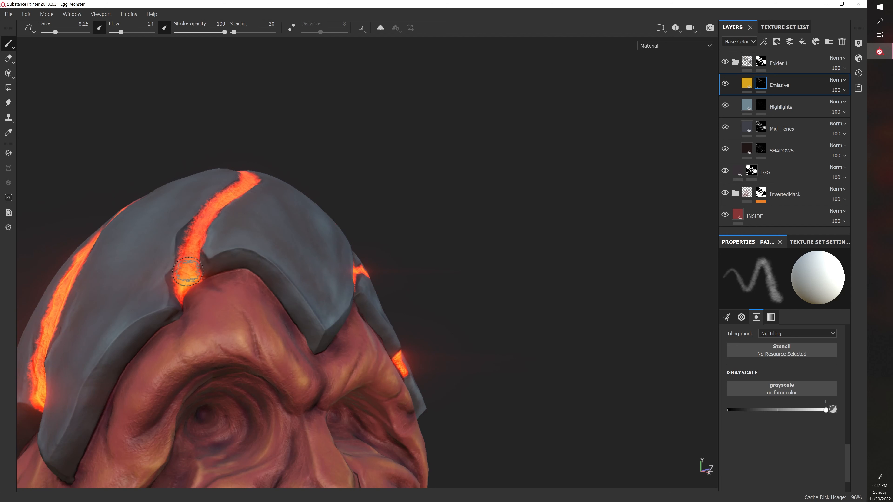
key("bracketleft")
key("bracketleft")
key("bracketleft")
left_click_drag(458, 204, 184, 281, "alt")
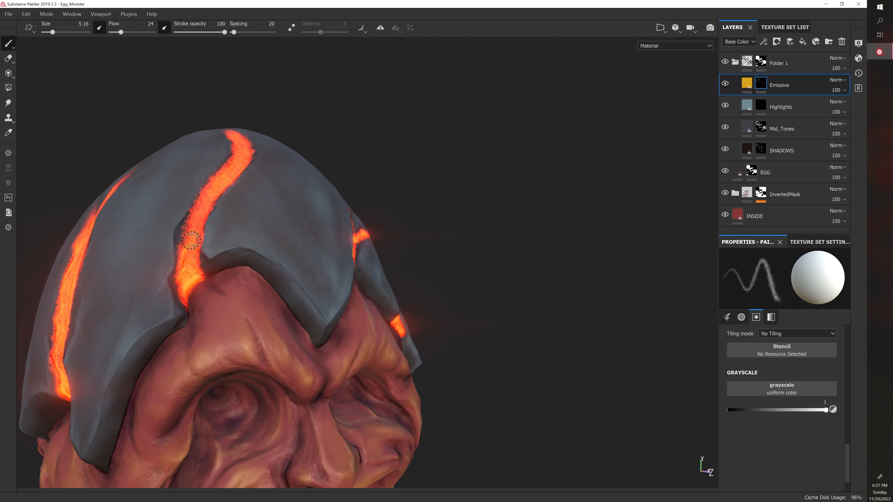
left_click_drag(405, 182, 409, 205, "alt")
left_click_drag(182, 245, 188, 231)
left_click_drag(418, 145, 426, 167, "alt")
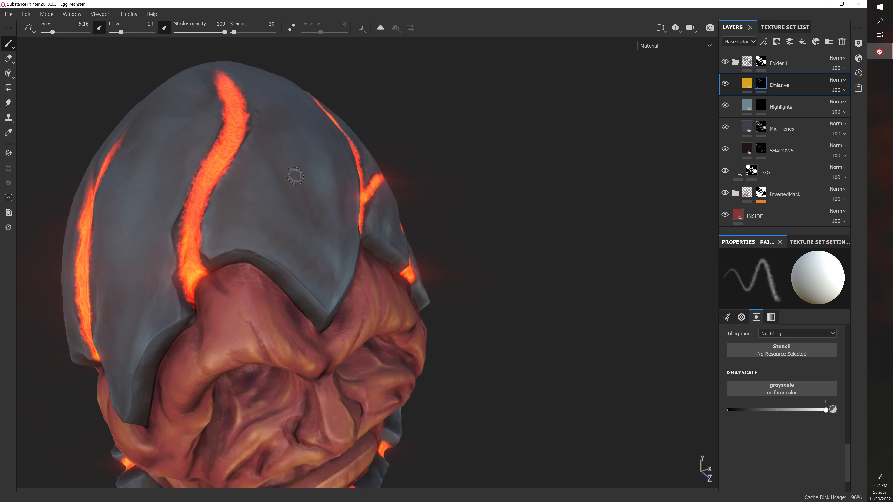
Paint brighter edges and a core along the curved forehead streak with a size 6.11 brush.
mouse_move(191, 189)
left_mouse_down("alt")
mouse_move(136, 262)
mouse_move(150, 235)
mouse_move(159, 244)
mouse_move(155, 295)
left_mouse_up("alt")
left_click_drag(170, 255, 165, 261)
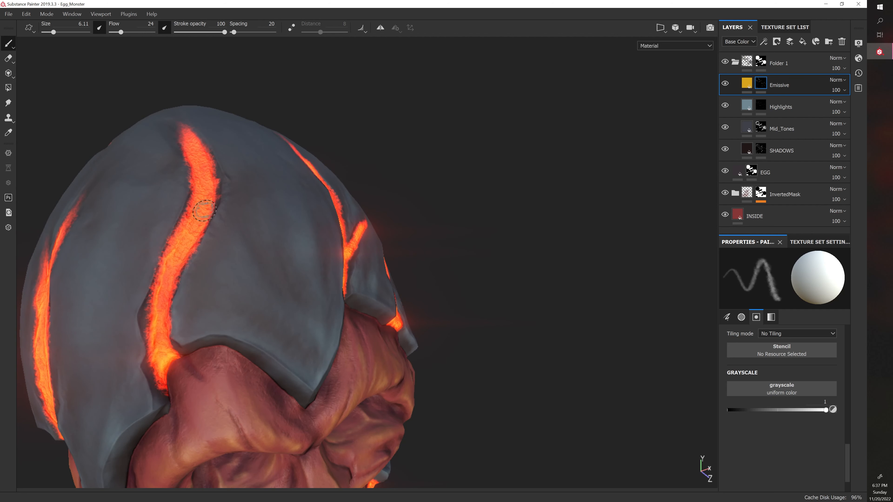
left_click_drag(204, 210, 184, 151, "alt")
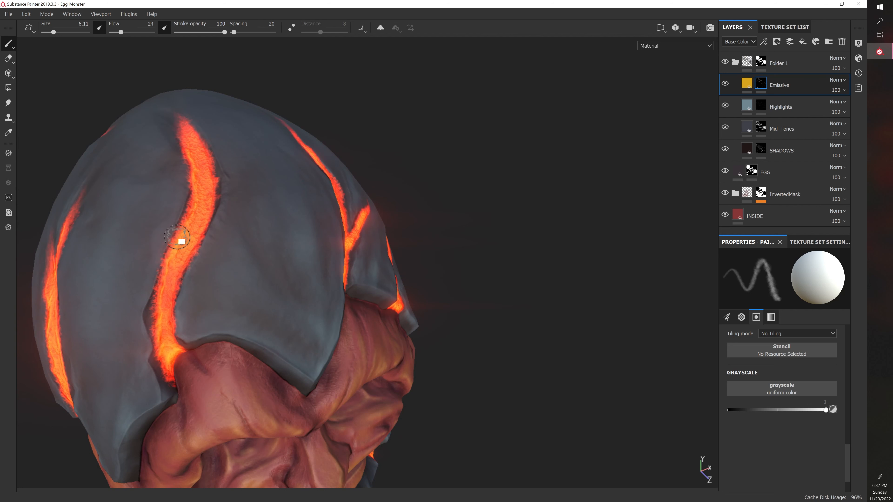
left_click_drag(179, 239, 196, 128, "alt")
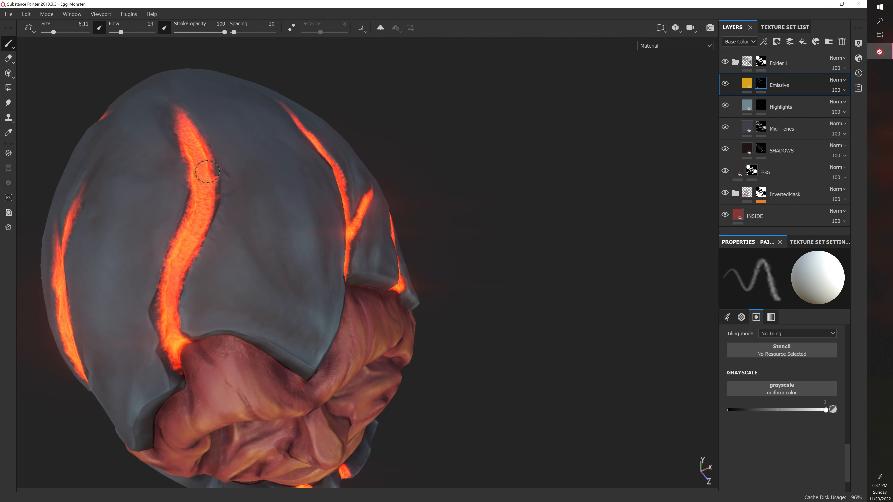
mouse_move(207, 186)
left_mouse_down("alt")
mouse_move(218, 213)
mouse_move(242, 219)
mouse_move(198, 226)
mouse_move(178, 306)
left_mouse_up("alt")
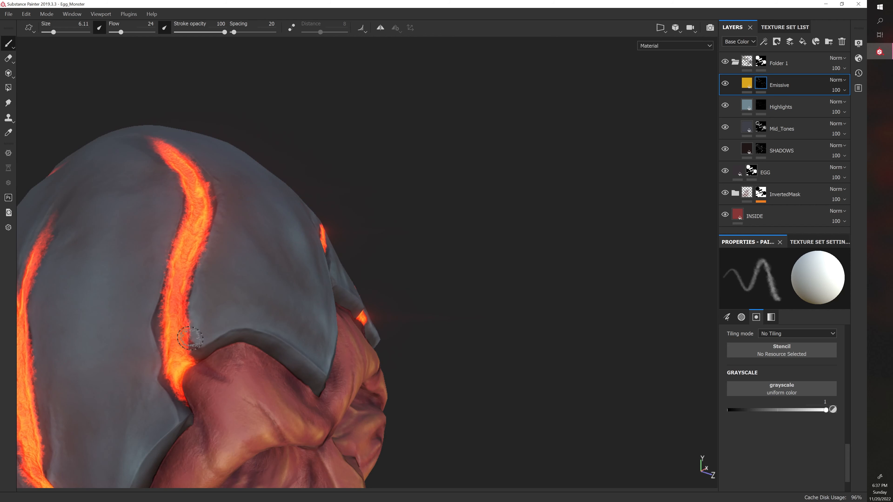
Brighten the Y-shaped streak on the forehead's other side, including both branches, with brush sizes 5.16 and 7.14.
mouse_move(190, 339)
left_mouse_down("alt")
mouse_move(276, 277)
mouse_move(214, 292)
left_mouse_up("alt")
right_click_drag(246, 239, 242, 239, "ctrl")
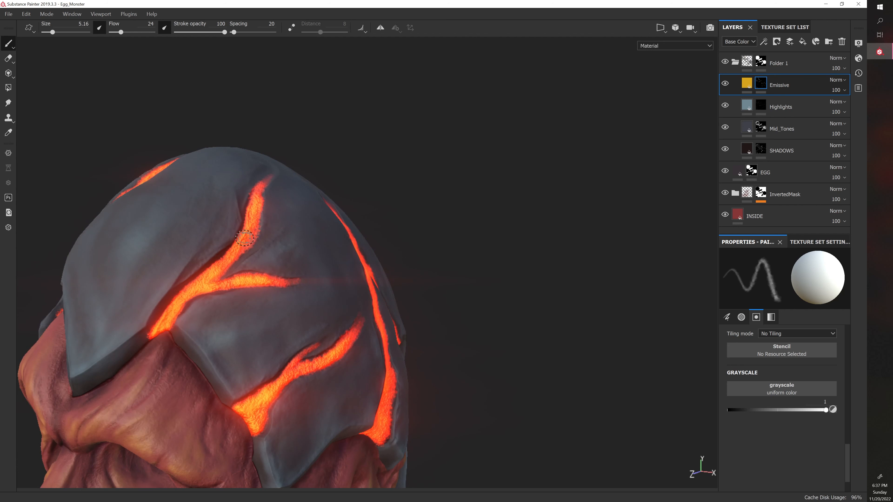
mouse_move(231, 257)
left_mouse_down()
mouse_move(183, 301)
mouse_move(198, 295)
left_mouse_up()
right_click_drag(210, 267, 219, 268, "ctrl")
left_click_drag(207, 278, 271, 273)
left_click_drag(197, 283, 231, 225)
mouse_move(164, 310)
left_mouse_down()
mouse_move(155, 316)
mouse_move(159, 306)
left_mouse_up()
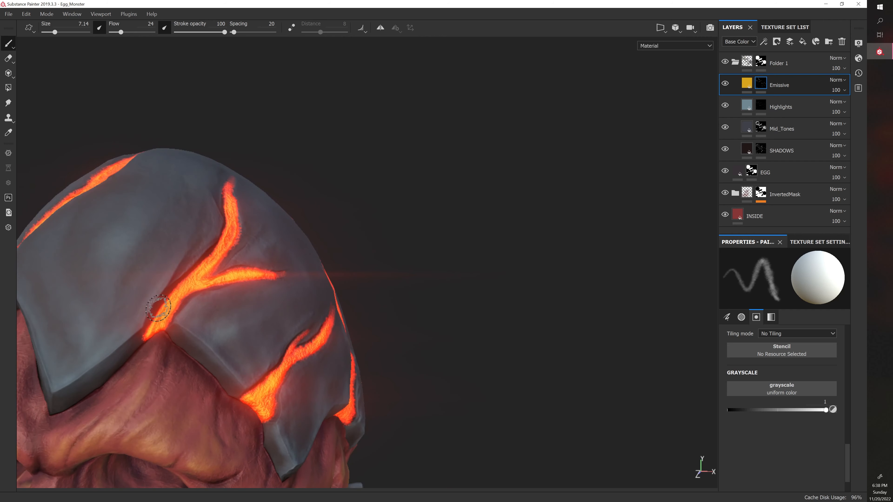
Brighten the neighbouring streak with the small side branch using brush sizes 5.16 and 4.29, undoing one stroke.
left_click_drag(227, 322, 275, 285, "alt")
right_click_drag(274, 285, 261, 285, "ctrl")
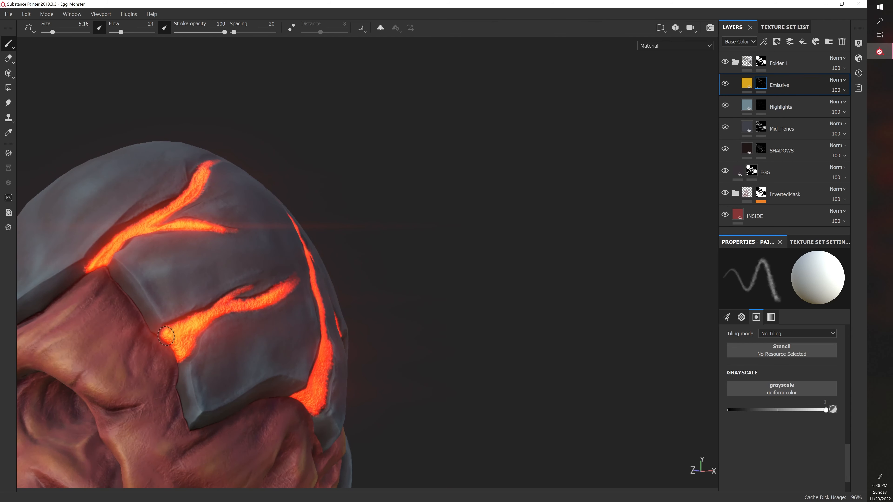
mouse_move(173, 345)
left_mouse_down()
mouse_move(174, 333)
mouse_move(208, 313)
mouse_move(198, 304)
mouse_move(256, 289)
left_mouse_up()
key("ctrl+z")
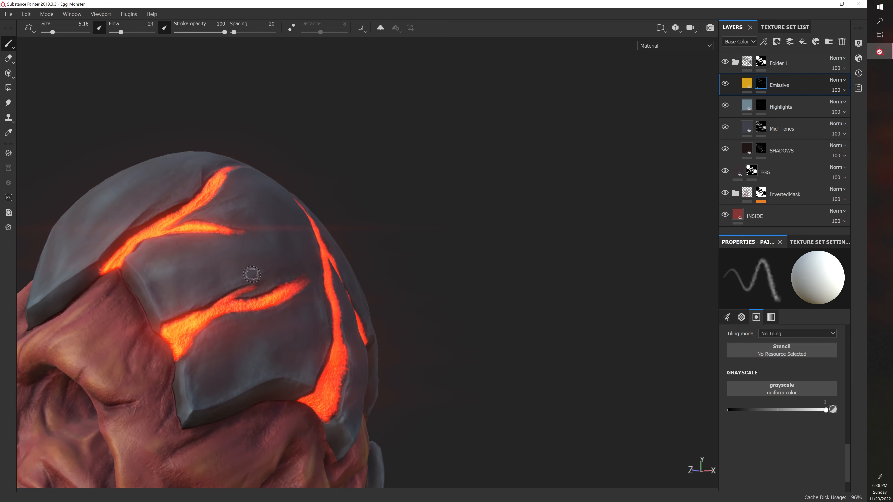
right_click_drag(237, 284, 232, 283, "ctrl")
left_click_drag(233, 291, 246, 290)
left_click_drag(205, 311, 189, 351, "alt")
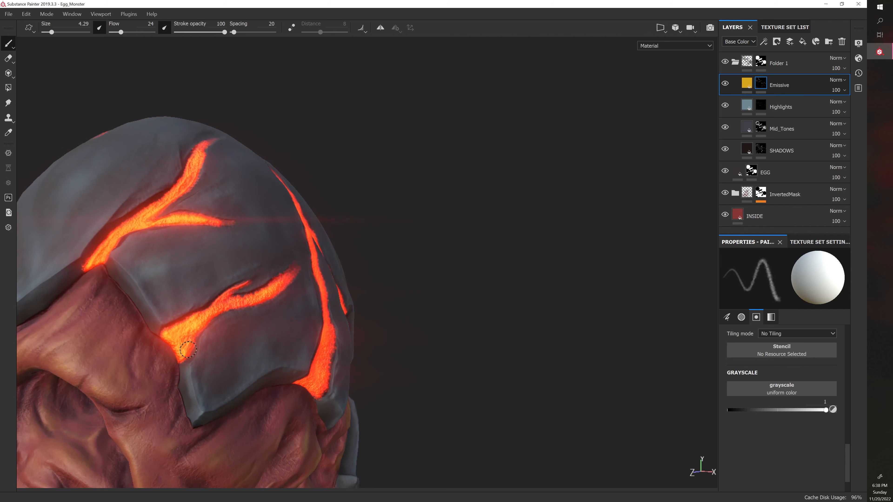
left_click_drag(216, 315, 298, 278, "alt")
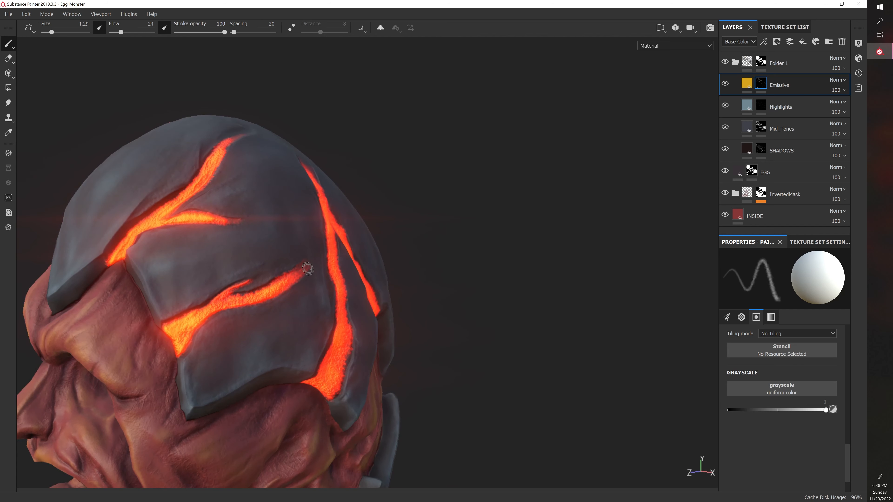
left_click_drag(247, 294, 270, 287)
Brighten the broad lower end of the upper shell's large forked streak with a size 8.25 brush.
mouse_move(180, 321)
left_mouse_down("alt")
mouse_move(218, 303)
mouse_move(194, 280)
left_mouse_up("alt")
left_click_drag(195, 280, 215, 282, "alt")
key("bracketright")
key("bracketright")
mouse_move(215, 359)
left_mouse_down()
mouse_move(207, 357)
mouse_move(222, 337)
left_mouse_up()
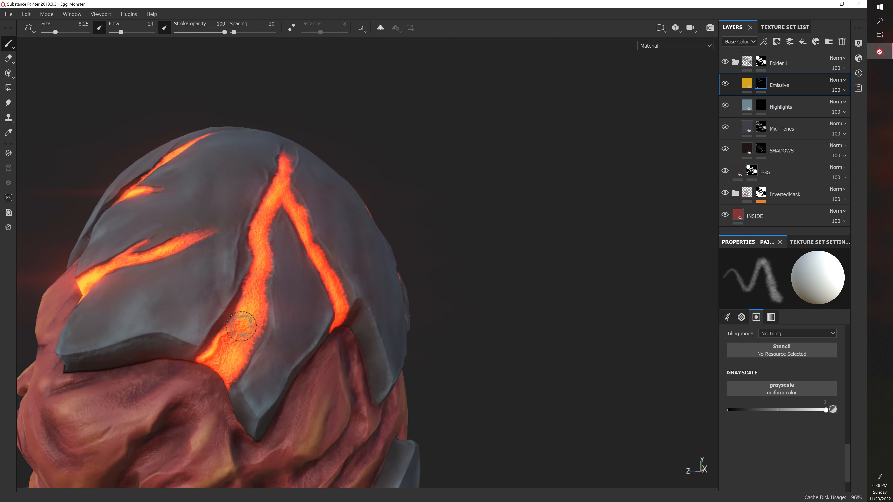
left_click_drag(348, 298, 326, 288, "alt")
left_click_drag(497, 288, 525, 277, "alt")
mouse_move(203, 361)
left_mouse_down()
mouse_move(227, 375)
mouse_move(225, 387)
mouse_move(207, 362)
left_mouse_up()
Refine the bright core and edge of the large streak's broad lower end with brush sizes 6.11, 8.25 and 5.16.
key("[")
key("[")
key("[")
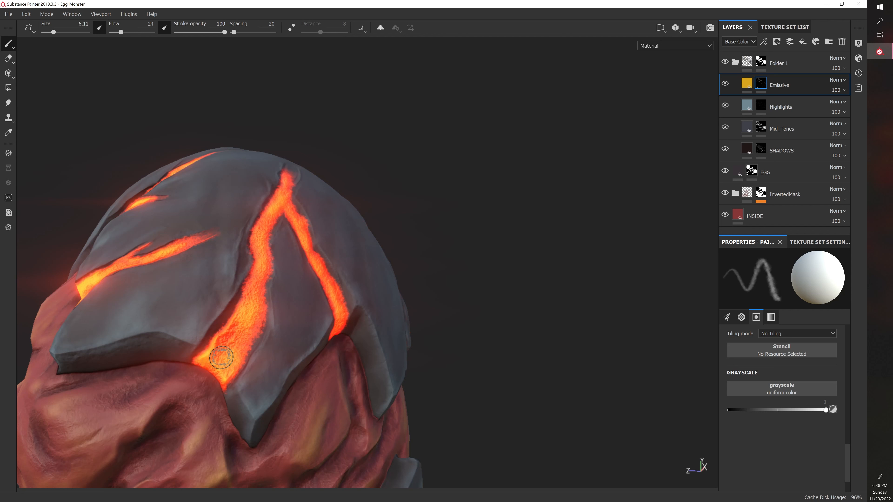
key("]")
key("]")
key("]")
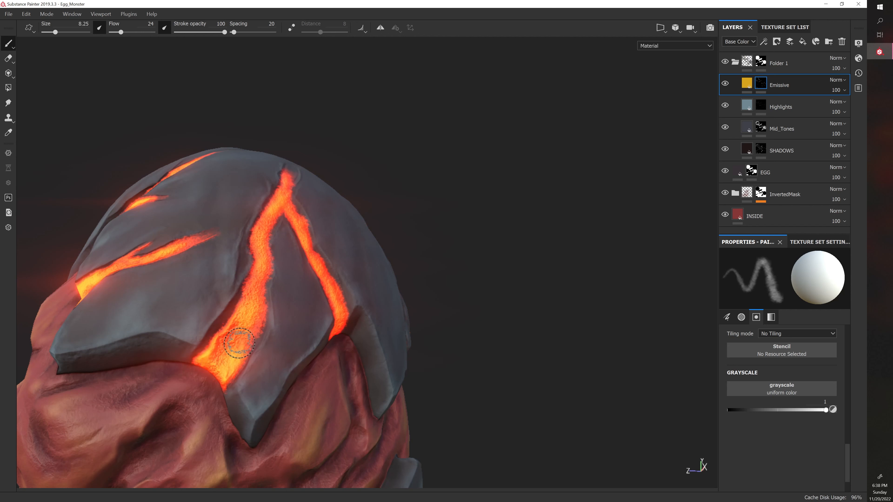
key("[")
key("[")
key("[")
left_click_drag(247, 352, 254, 334)
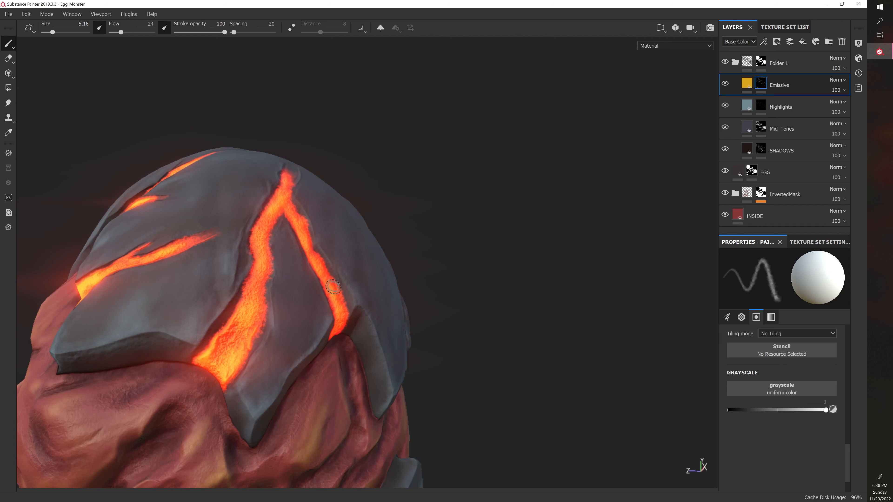
Brighten the large streak's wider branch from the fork down to its broad end with brush sizes 7.14 and 6.11.
left_click_drag(348, 205, 338, 212, "alt")
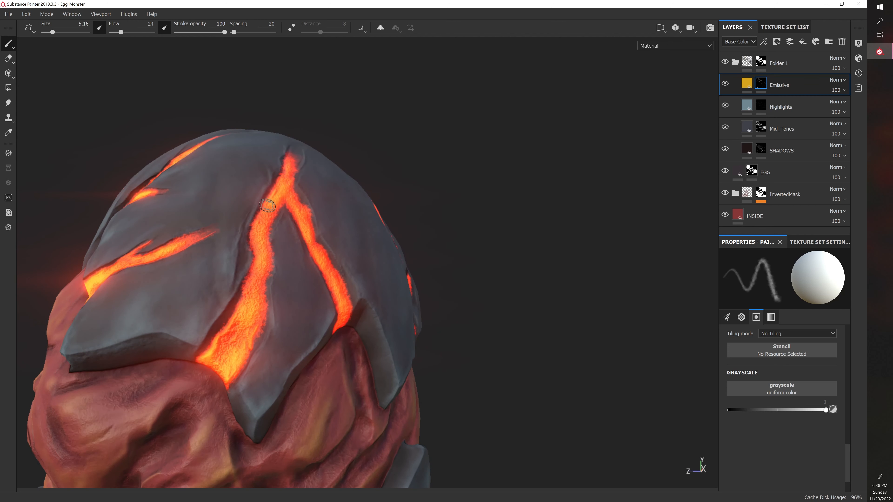
key("]")
key("]")
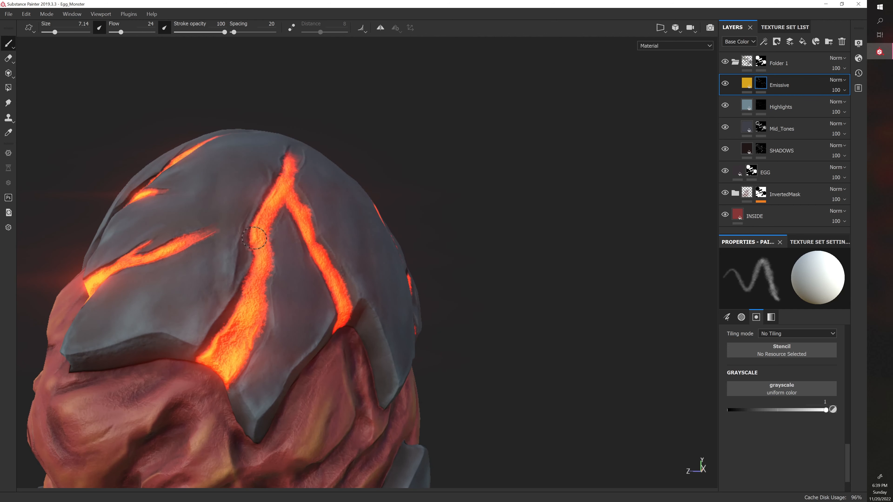
mouse_move(254, 238)
left_mouse_down()
mouse_move(260, 260)
mouse_move(245, 288)
left_mouse_up()
left_click_drag(301, 260, 286, 259, "alt")
key("[")
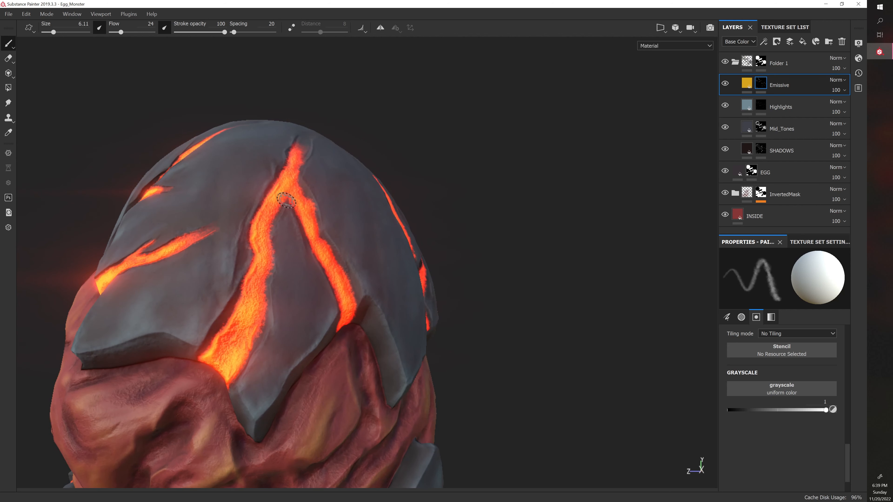
mouse_move(287, 189)
left_mouse_down()
mouse_move(264, 236)
mouse_move(269, 269)
mouse_move(253, 325)
left_mouse_up()
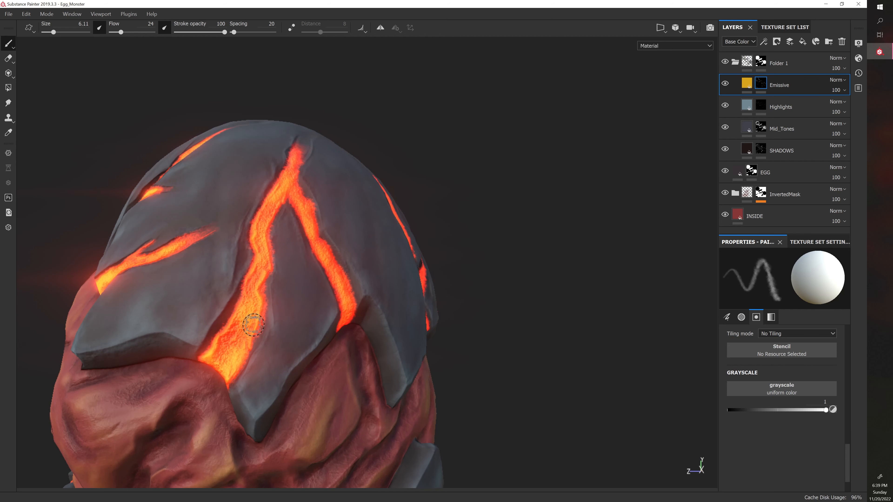
Brighten the large forked streak's narrower branch from the fork down to the shell edge with a size 7.14 brush.
left_click_drag(338, 287, 230, 300, "alt")
right_click_drag(231, 300, 252, 297, "alt")
middle_click_drag(252, 297, 254, 302, "alt")
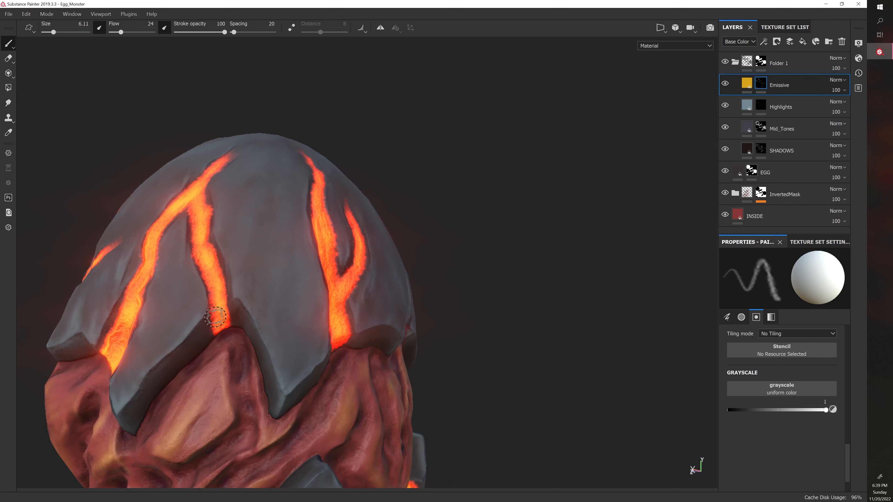
key("bracketright")
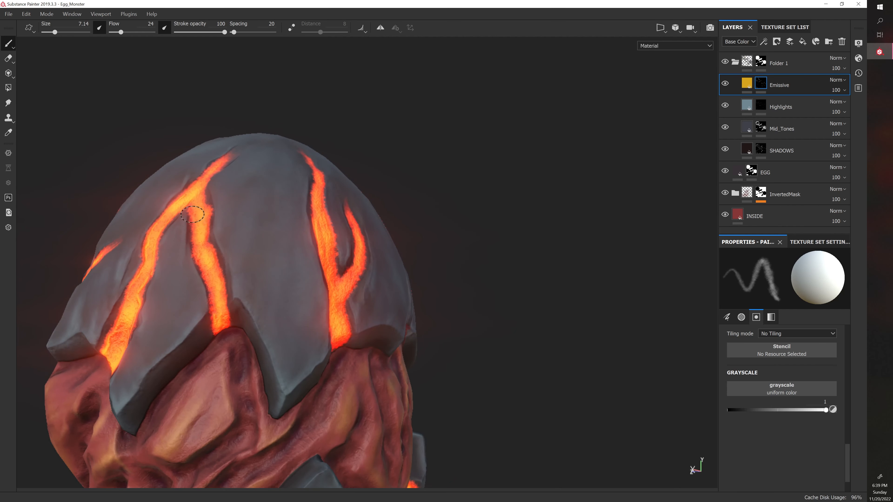
left_click_drag(194, 237, 219, 313)
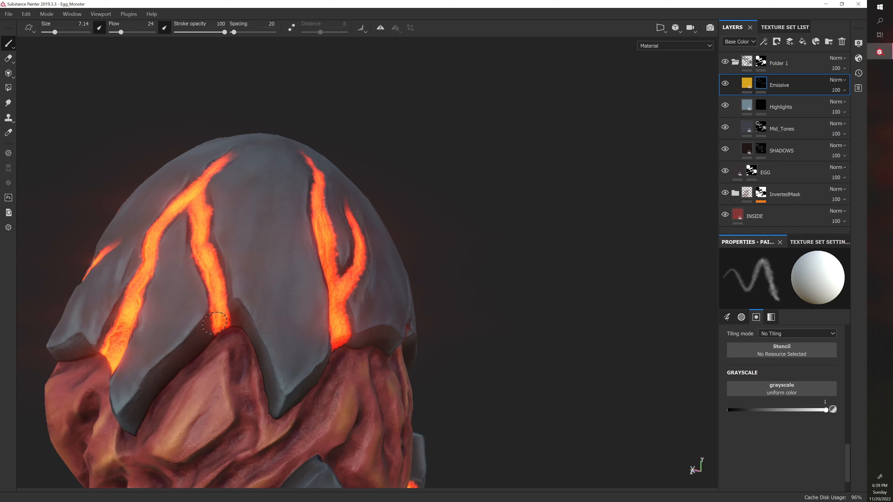
left_click_drag(205, 209, 221, 319)
left_click_drag(388, 223, 450, 237, "alt")
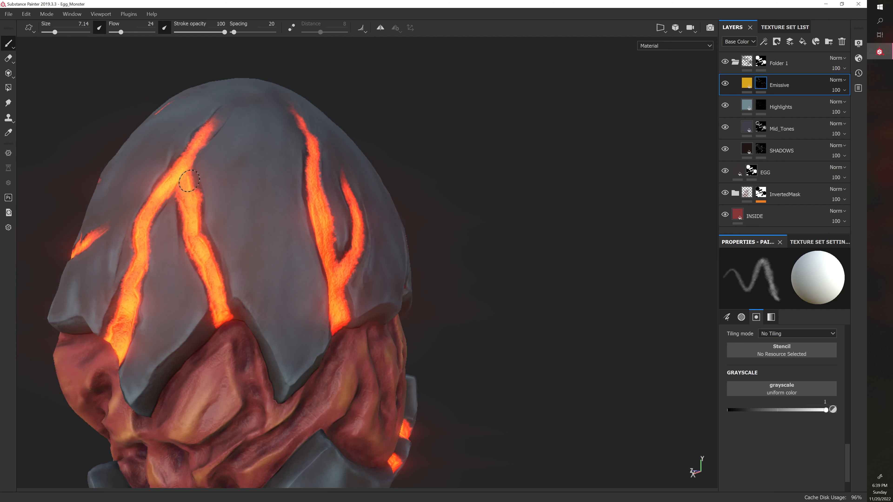
mouse_move(189, 181)
left_mouse_down("alt")
mouse_move(173, 199)
mouse_move(181, 158)
mouse_move(200, 127)
mouse_move(185, 144)
mouse_move(205, 195)
mouse_move(198, 195)
mouse_move(211, 153)
left_mouse_up("alt")
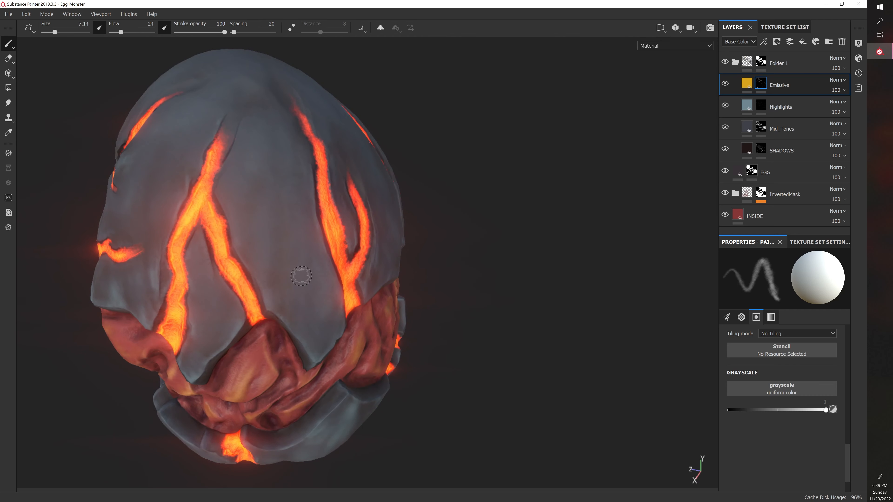
Brighten the lower stem of the Y-shaped streak on the upper shell with brush sizes 9.44 and 6.11.
left_click_drag(297, 275, 178, 277, "alt")
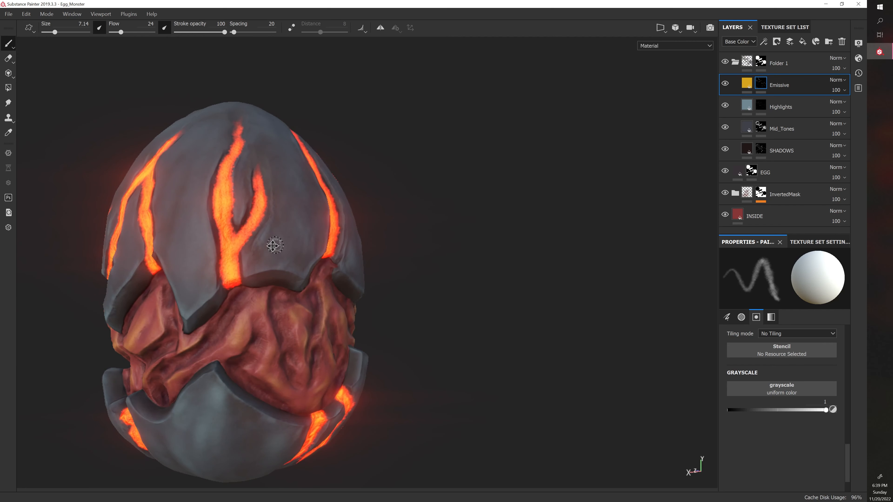
left_click_drag(273, 247, 211, 256, "alt")
key("bracketright")
key("bracketright")
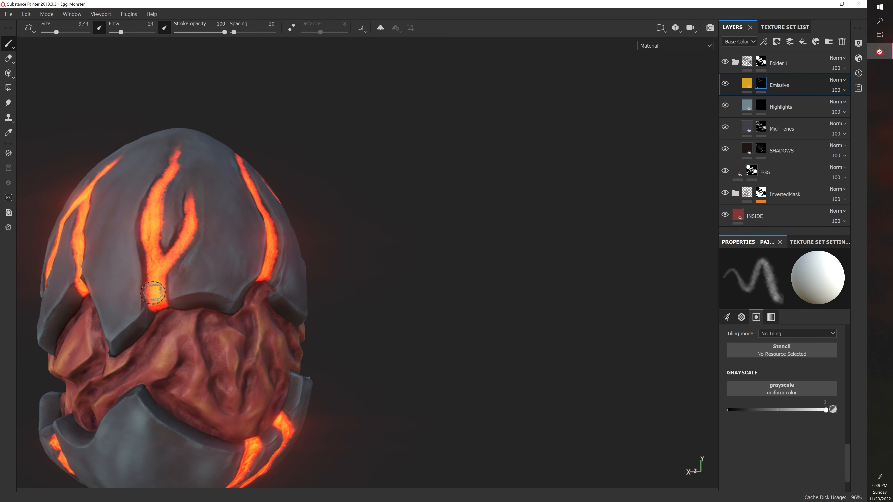
left_click_drag(157, 292, 162, 303)
key("bracketleft")
key("bracketleft")
key("bracketleft")
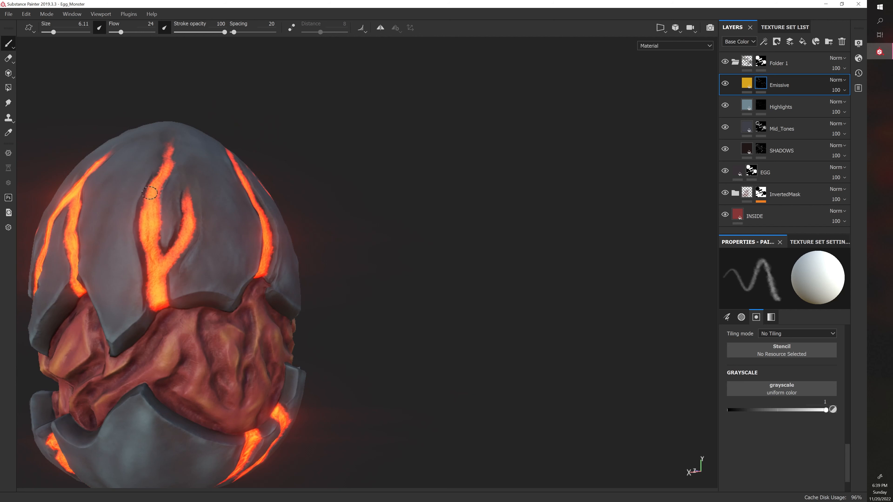
Brighten the Y-shaped streak's longer branch down to its stem with a size 9.44 brush, undoing the last stroke.
key("bracketright")
key("bracketright")
key("bracketright")
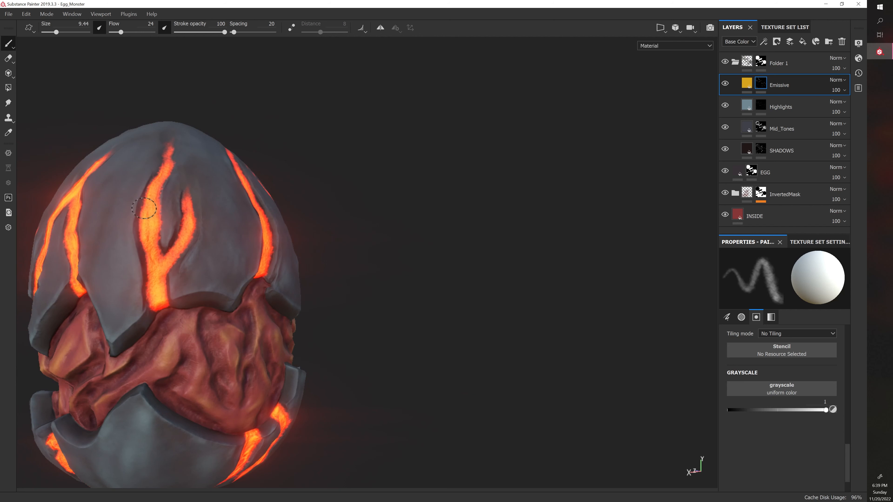
left_click_drag(141, 211, 152, 305)
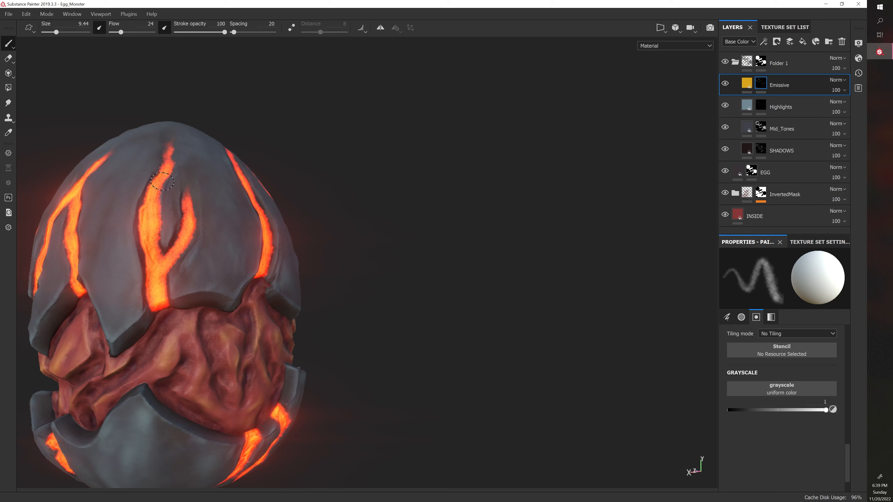
mouse_move(162, 181)
left_mouse_down()
mouse_move(152, 216)
mouse_move(161, 262)
mouse_move(186, 206)
left_mouse_up()
key("ctrl+z")
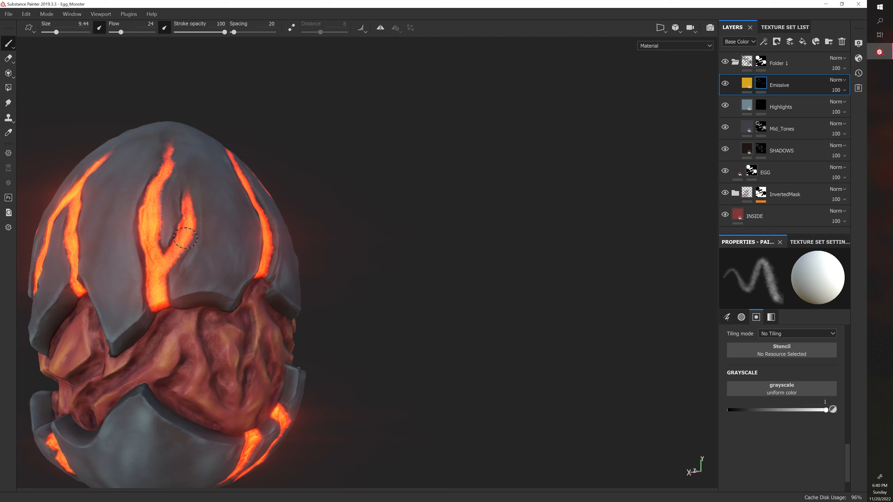
Brighten the long curved streak beside the Y-shaped one, from its upper bend to the shell edge, with brush sizes 7.14 and 9.44.
left_click_drag(309, 261, 273, 249, "alt")
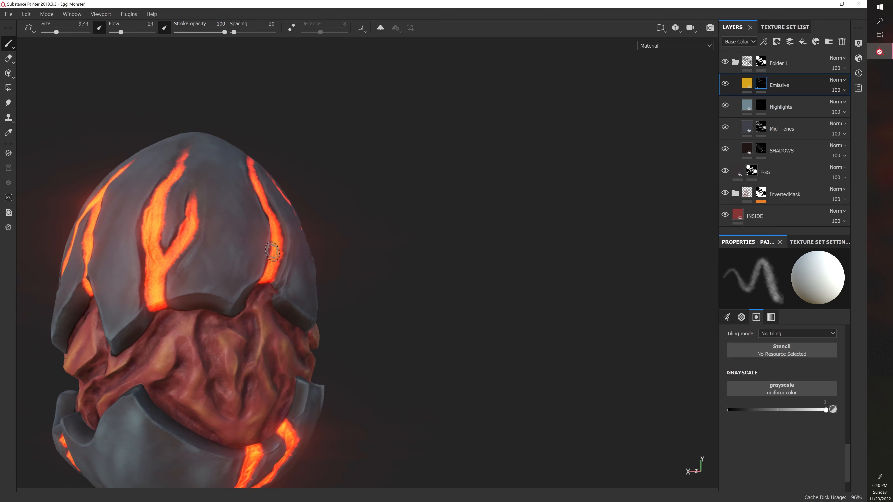
mouse_move(390, 277)
left_mouse_down("alt")
mouse_move(338, 232)
mouse_move(349, 249)
mouse_move(381, 251)
left_mouse_up("alt")
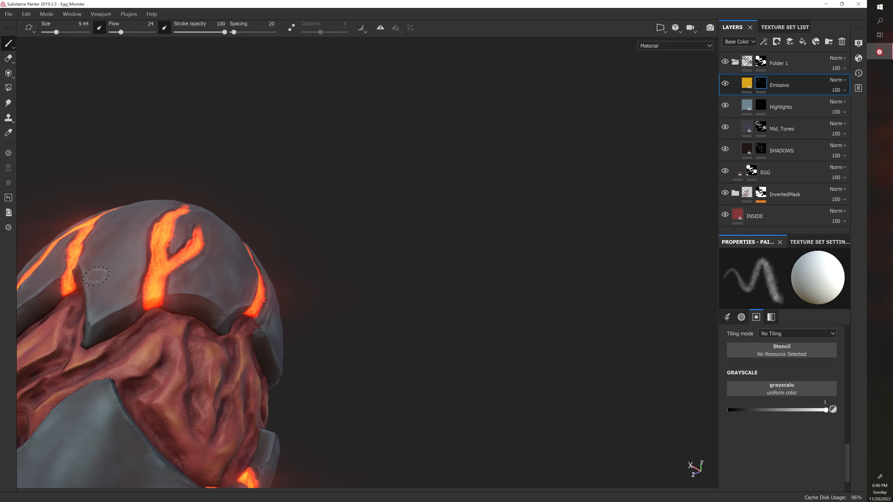
mouse_move(380, 287)
left_mouse_down("alt")
mouse_move(248, 304)
mouse_move(385, 235)
mouse_move(304, 269)
left_mouse_up("alt")
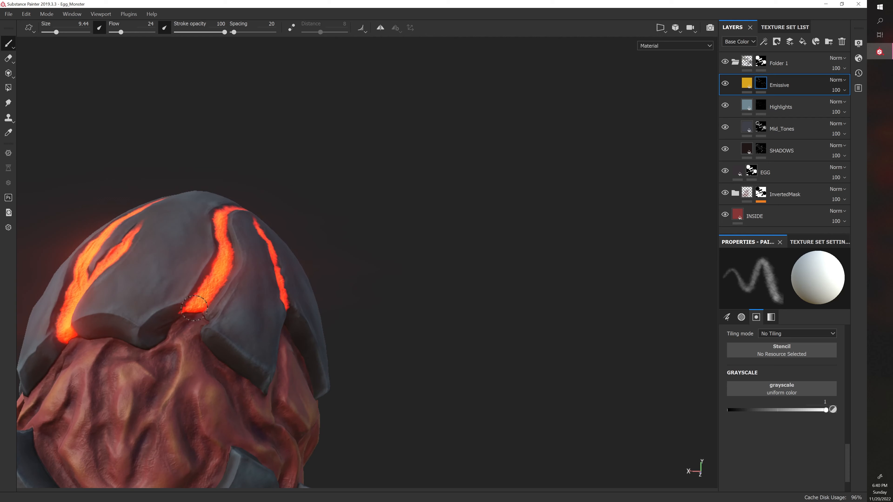
left_click_drag(221, 301, 392, 299, "alt")
key("bracketleft")
key("bracketleft")
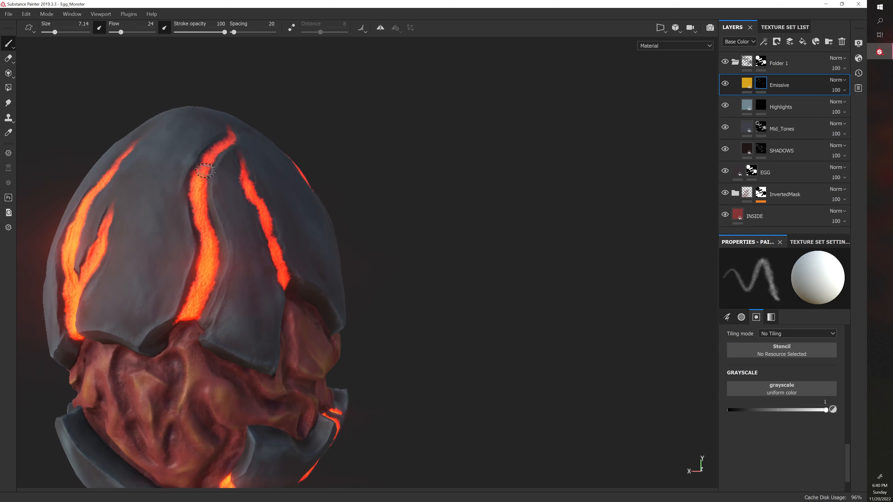
mouse_move(213, 149)
left_mouse_down()
mouse_move(220, 145)
mouse_move(210, 151)
left_mouse_up()
key("bracketright")
key("bracketright")
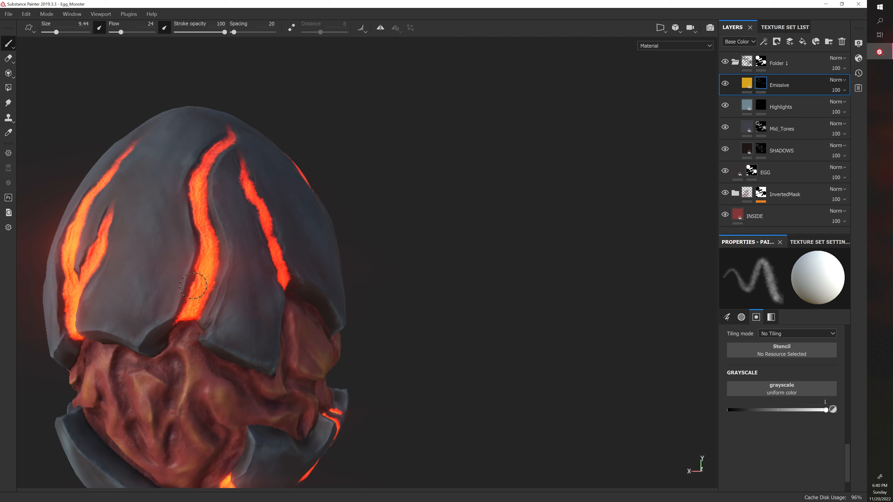
left_click_drag(292, 251, 357, 236, "alt")
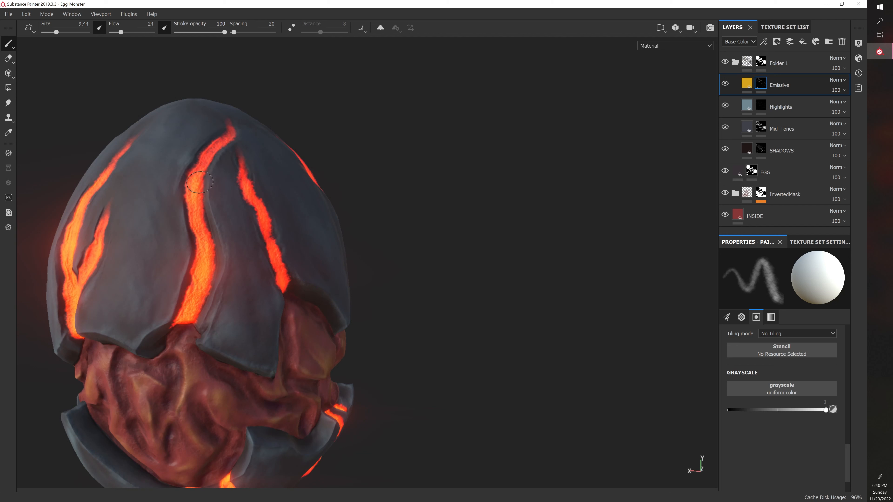
left_click_drag(204, 226, 208, 231, "alt")
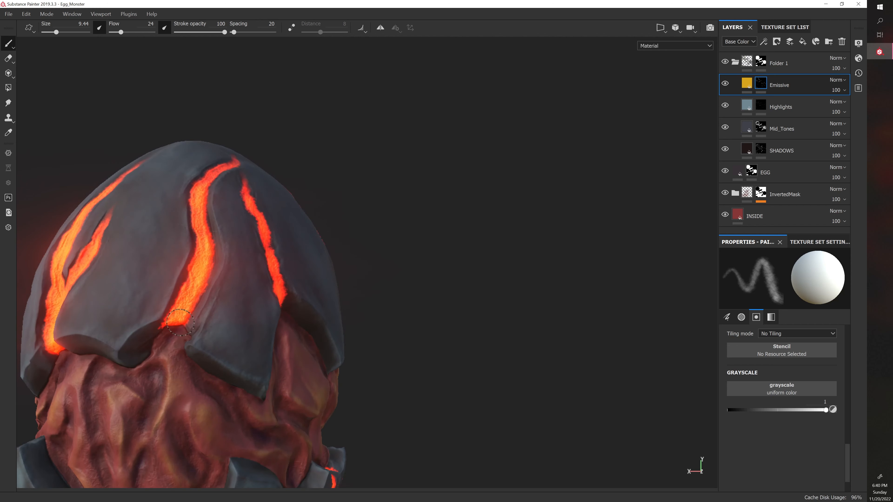
Brighten the lower end and edge of the short straight streak beside the curved one with brush sizes 7.14 and 4.29.
mouse_move(413, 262)
left_mouse_down("alt")
mouse_move(275, 244)
mouse_move(454, 260)
mouse_move(423, 273)
mouse_move(397, 255)
mouse_move(321, 250)
left_mouse_up("alt")
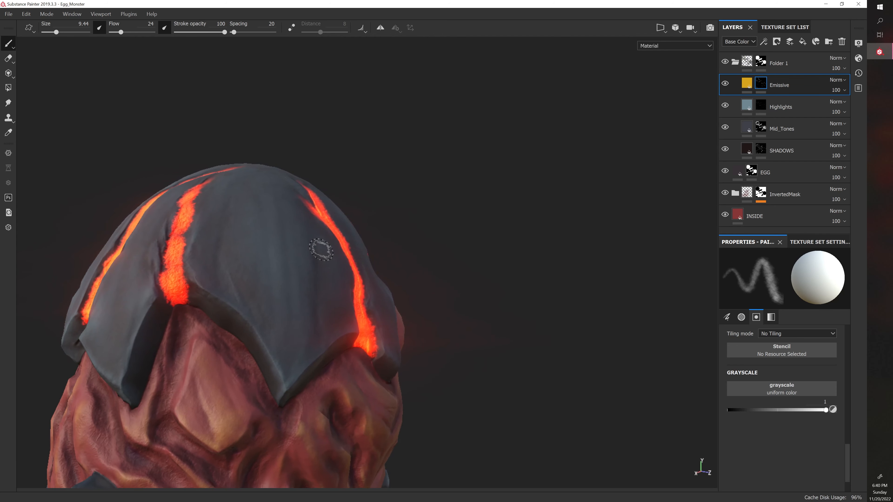
key("[")
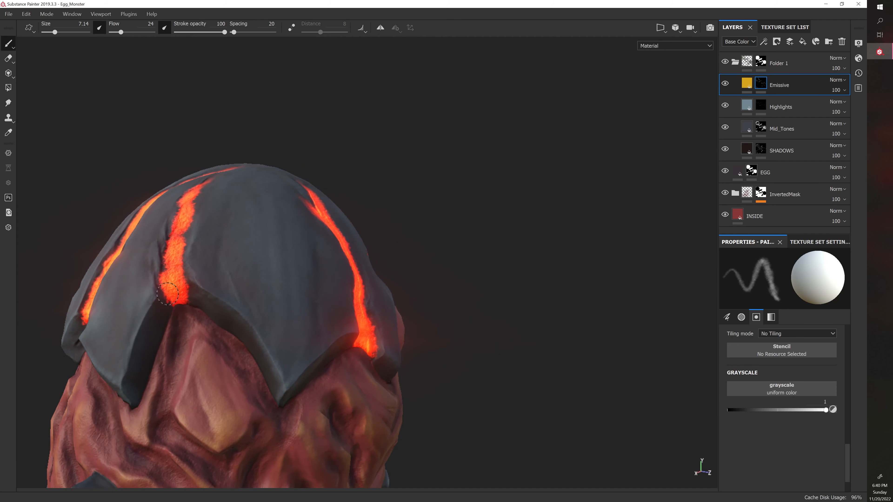
mouse_move(180, 292)
left_mouse_down("alt")
mouse_move(184, 311)
mouse_move(166, 281)
left_mouse_up("alt")
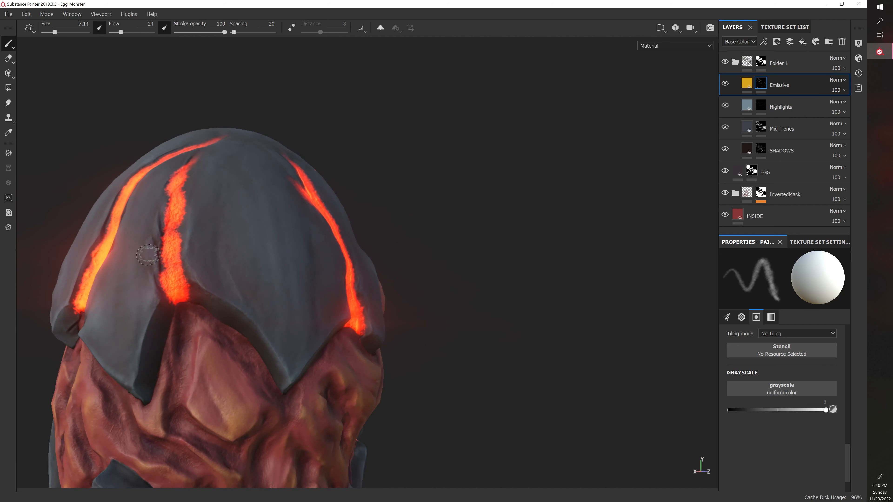
key("[")
key("[")
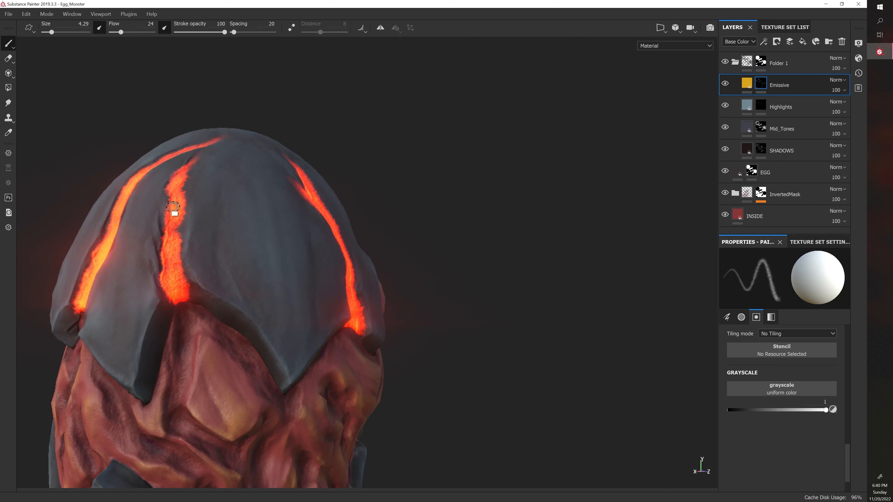
left_click_drag(174, 208, 179, 170, "alt")
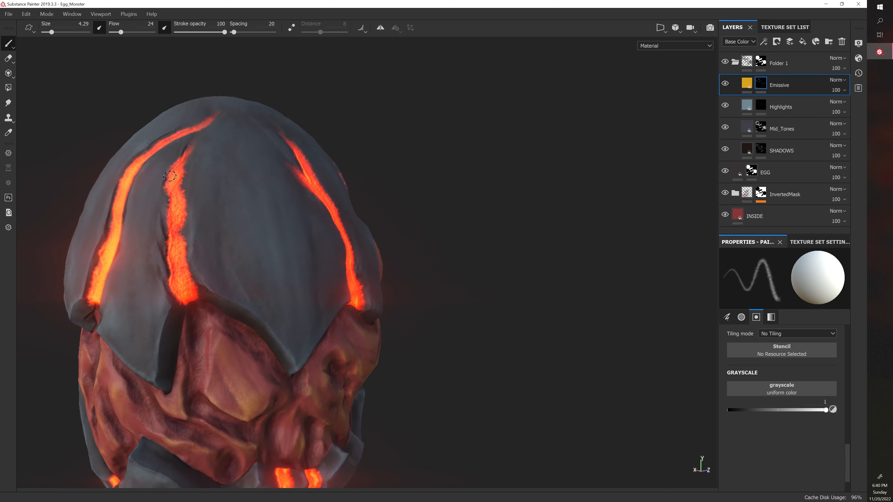
Brighten the short straight streak from its upper part down to the shell edge with brush sizes 6.11 and 7.14.
key("]")
mouse_move(168, 185)
left_mouse_down()
mouse_move(182, 171)
mouse_move(177, 187)
left_mouse_up()
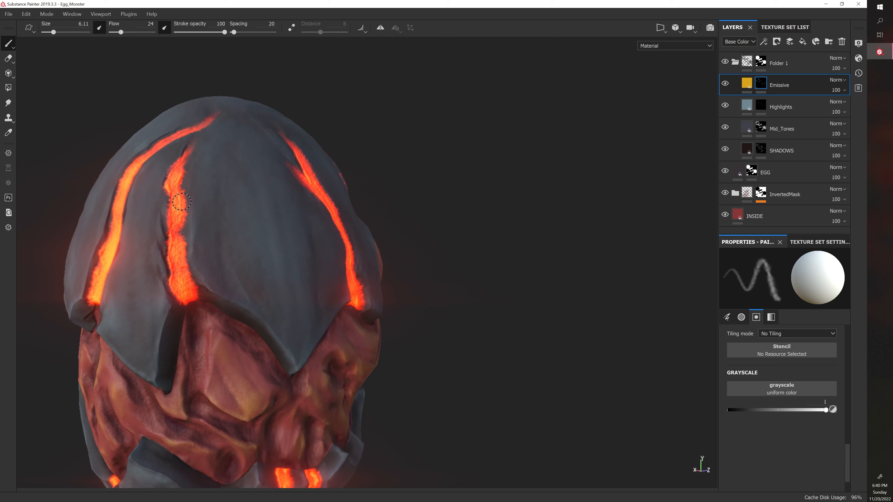
key("]")
mouse_move(187, 272)
left_mouse_down("alt")
mouse_move(192, 295)
mouse_move(179, 279)
left_mouse_up("alt")
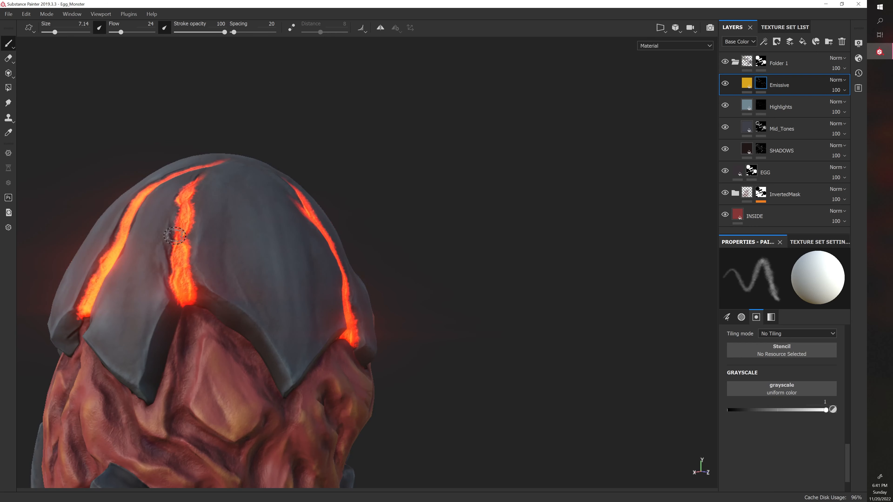
middle_click_drag(200, 227, 175, 235, "alt")
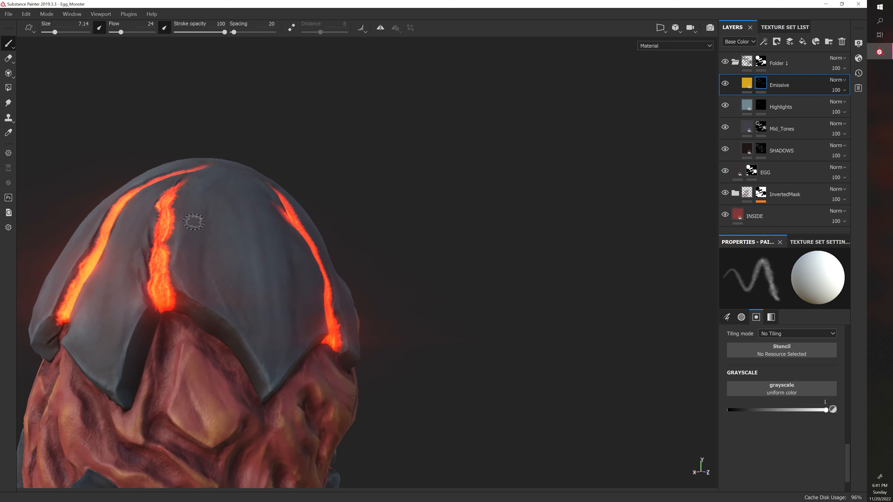
Refine the narrow middle of the short straight streak with brush sizes 5.16 and 7.14.
key("[")
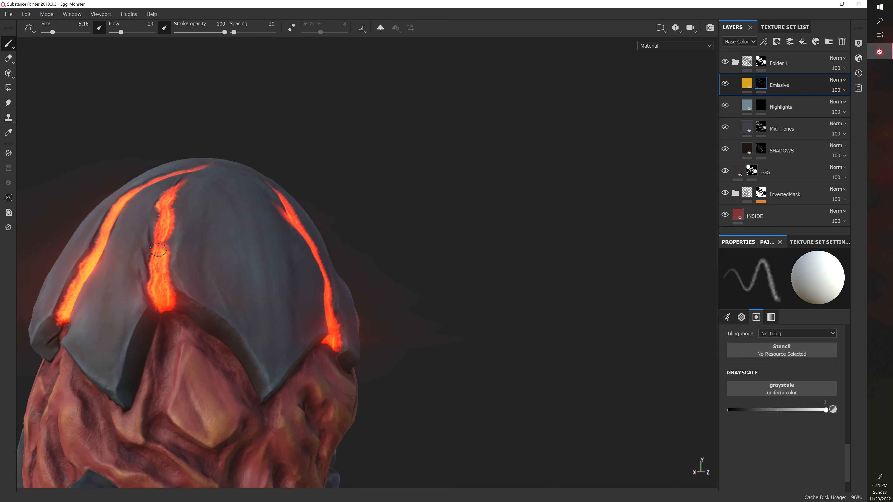
left_click_drag(158, 242, 166, 236, "alt")
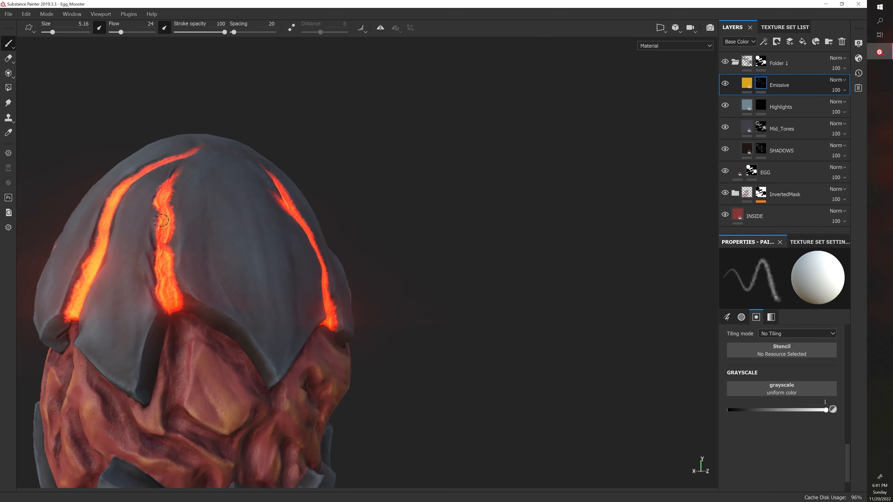
key("bracketright")
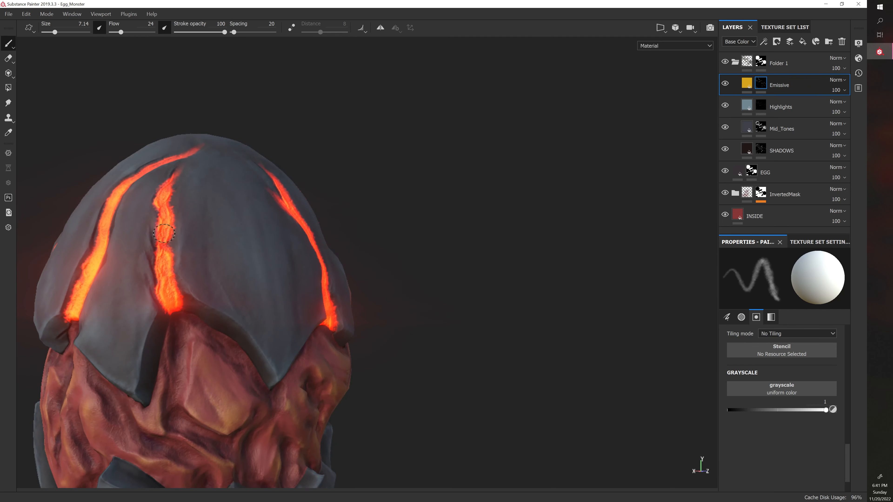
mouse_move(164, 248)
left_mouse_down("alt")
mouse_move(157, 278)
mouse_move(305, 310)
mouse_move(145, 295)
mouse_move(242, 299)
mouse_move(308, 279)
mouse_move(268, 285)
left_mouse_up("alt")
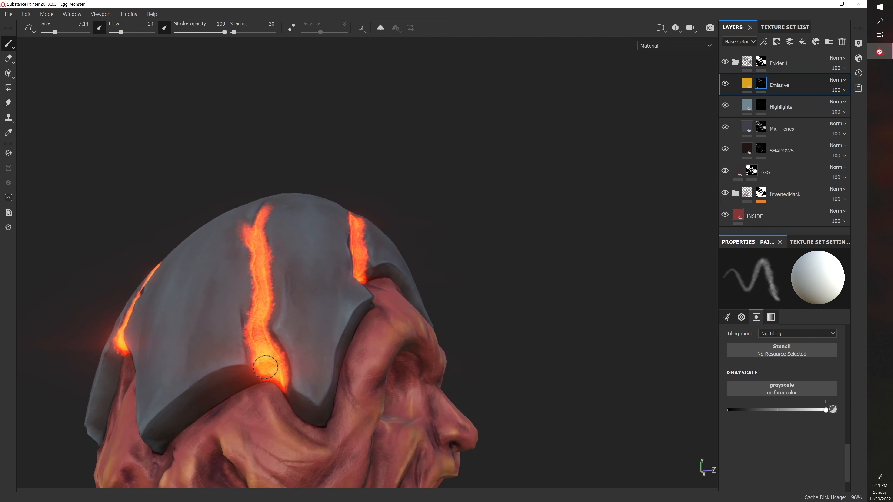
Set the brush grayscale to 0 and trim the upper edges of the lower shell's central streak below the mouth with a small brush.
right_click_drag(257, 330, 153, 296, "alt")
left_click_drag(254, 328, 140, 346, "alt")
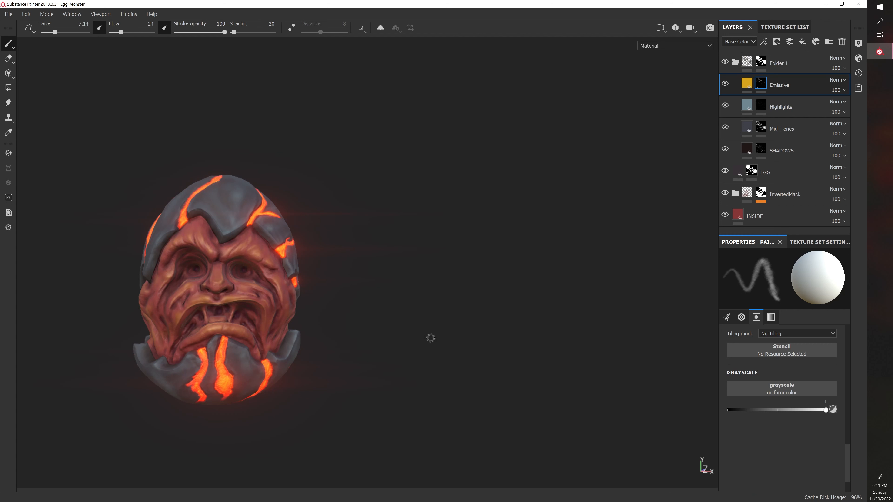
left_click_drag(826, 411, 714, 406)
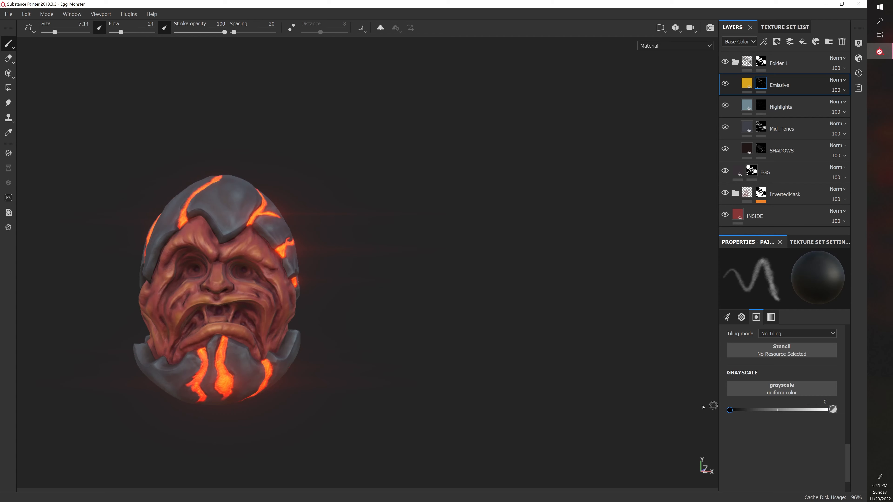
right_click_drag(256, 333, 301, 345, "alt")
left_click_drag(239, 345, 300, 298, "alt")
key("bracketleft")
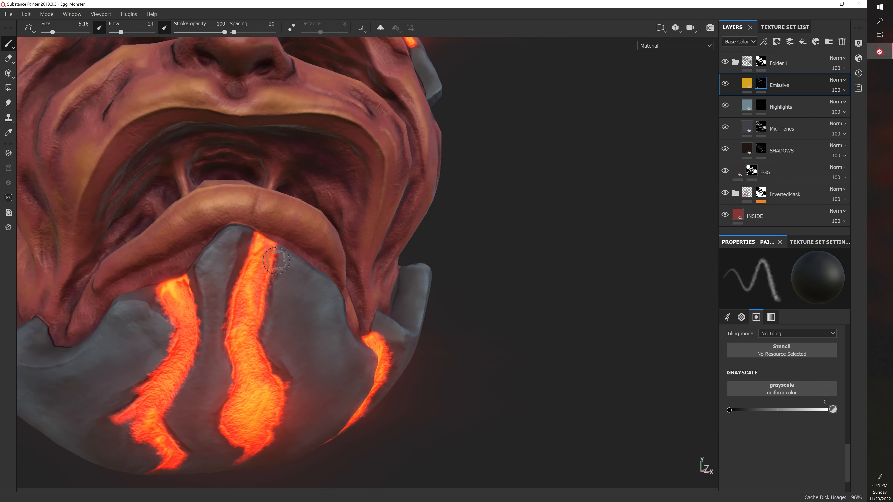
key("bracketleft")
key("bracketleft")
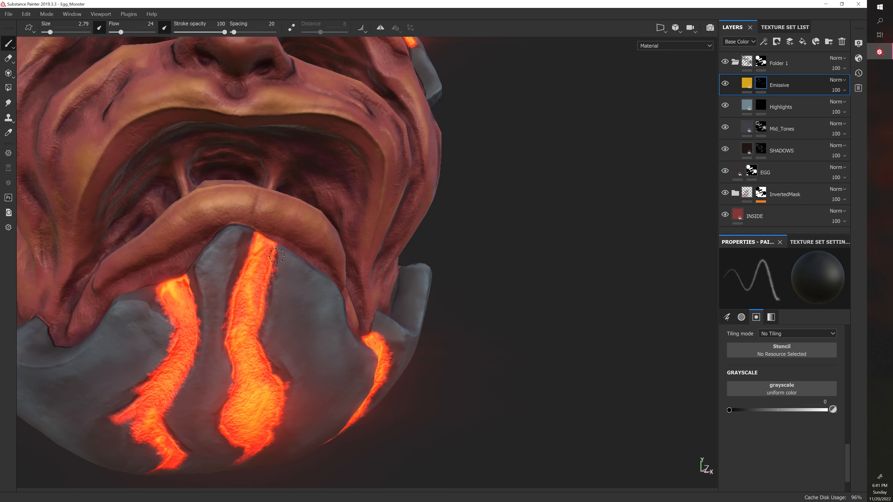
key("bracketright")
mouse_move(276, 269)
left_mouse_down()
mouse_move(258, 272)
mouse_move(248, 252)
mouse_move(220, 243)
mouse_move(228, 285)
left_mouse_up()
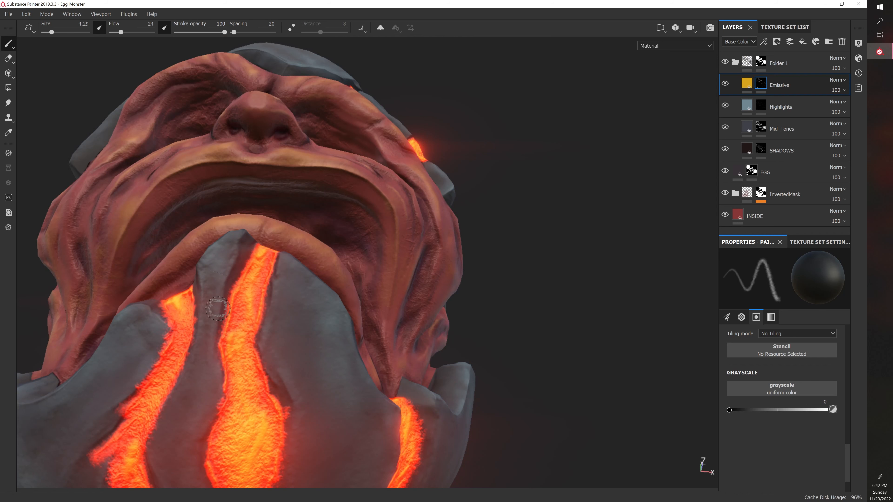
Trim the rough edges of the forked lava streak beside the central one on the lower shell with a 4.29 brush.
mouse_move(221, 308)
left_mouse_down("alt")
mouse_move(199, 313)
mouse_move(192, 284)
left_mouse_up("alt")
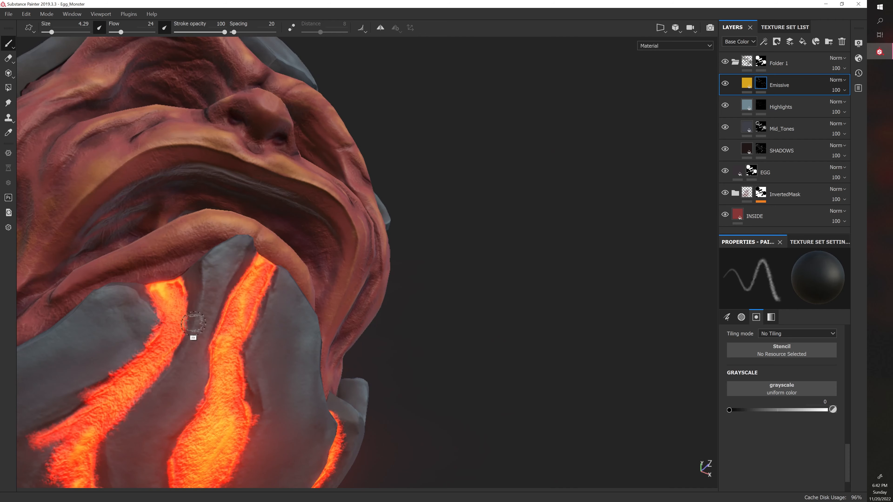
left_click_drag(193, 339, 156, 335, "alt")
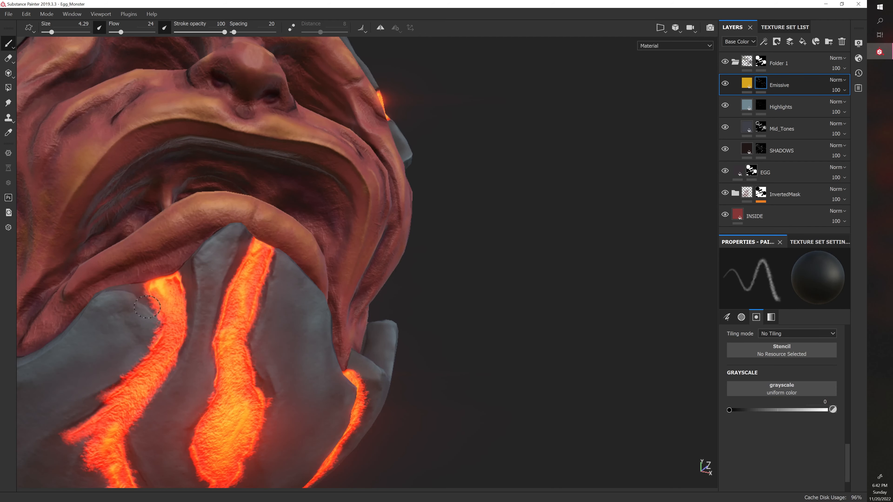
left_click_drag(139, 347, 150, 329, "alt")
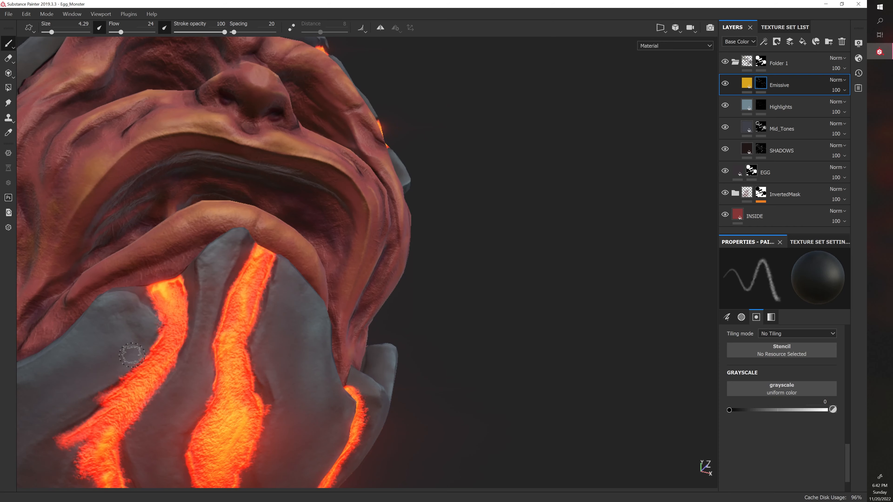
mouse_move(270, 385)
middle_mouse_down("alt")
mouse_move(235, 371)
mouse_move(243, 340)
middle_mouse_up("alt")
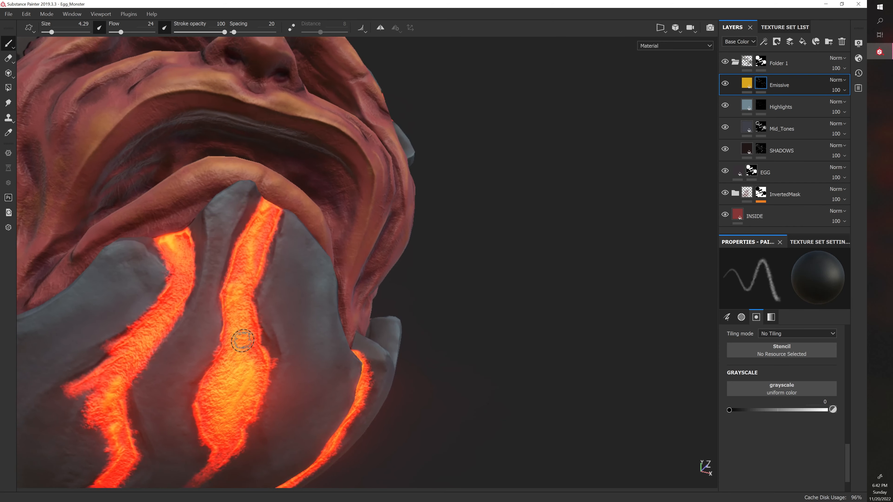
left_click_drag(115, 298, 126, 311, "alt")
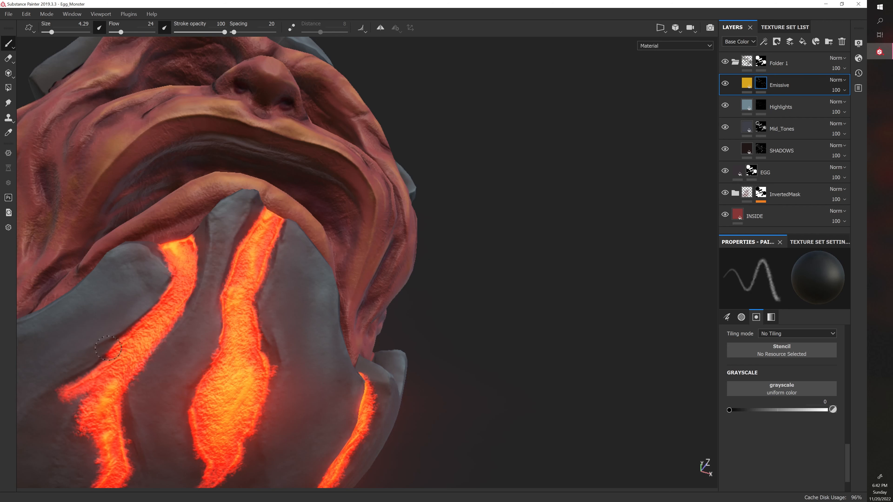
left_click_drag(140, 309, 173, 253, "alt")
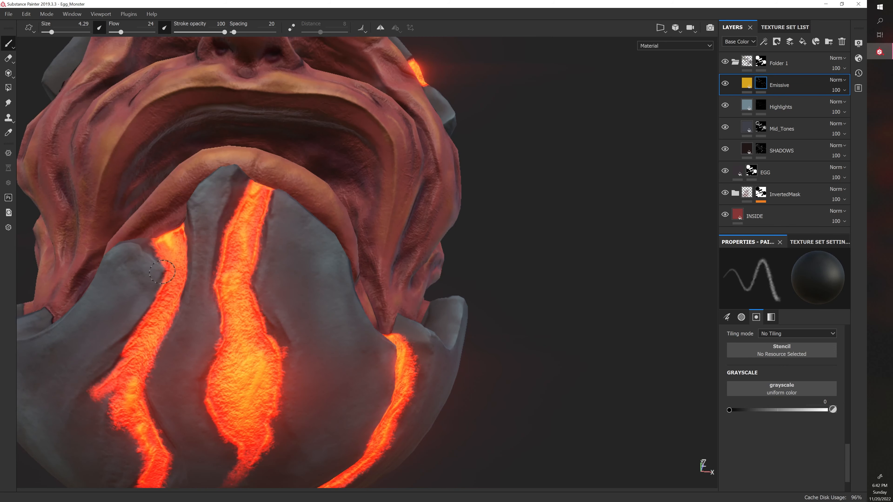
left_click_drag(180, 355, 219, 318, "alt")
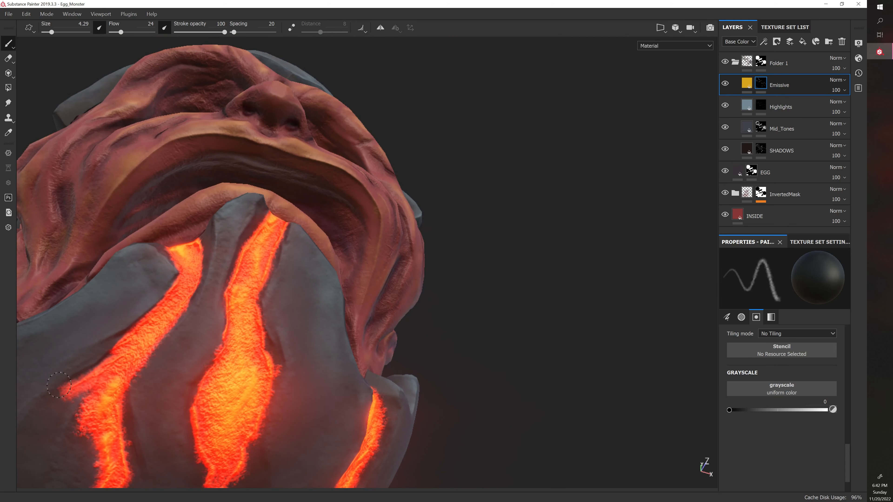
Cut back the short side spur of the forked streak with brush sizes 9.44 and 5.16.
key("bracketright")
key("bracketright")
key("bracketright")
key("bracketright")
key("bracketright")
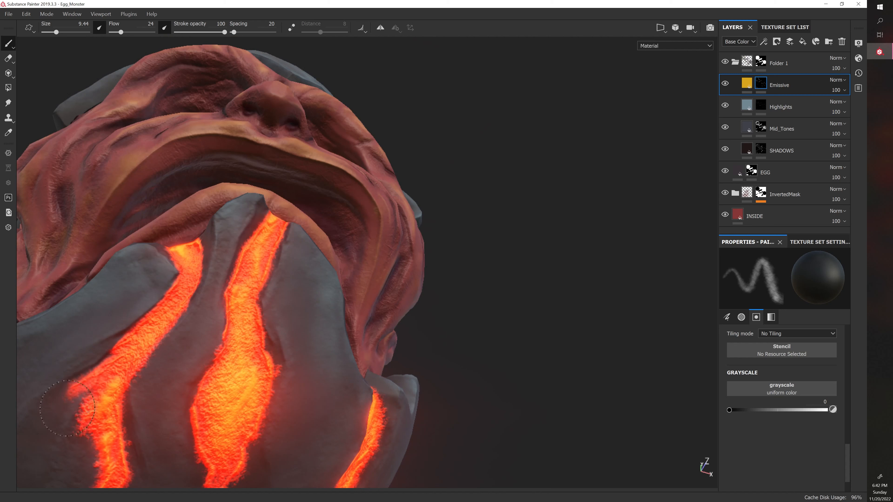
key("bracketleft")
key("bracketleft")
key("bracketleft")
key("bracketleft")
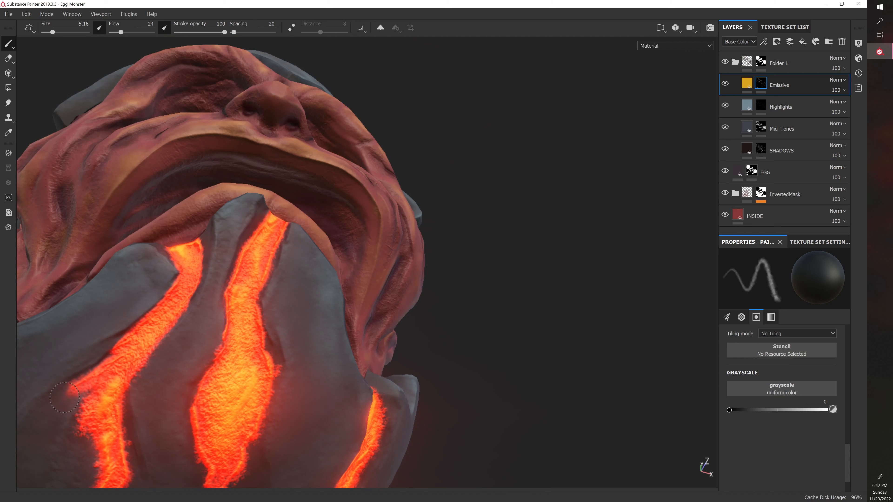
Clean the forked streak's edge facing the central streak with a 2.79 brush.
mouse_move(160, 434)
left_mouse_down("alt")
mouse_move(185, 357)
mouse_move(186, 315)
mouse_move(182, 332)
left_mouse_up("alt")
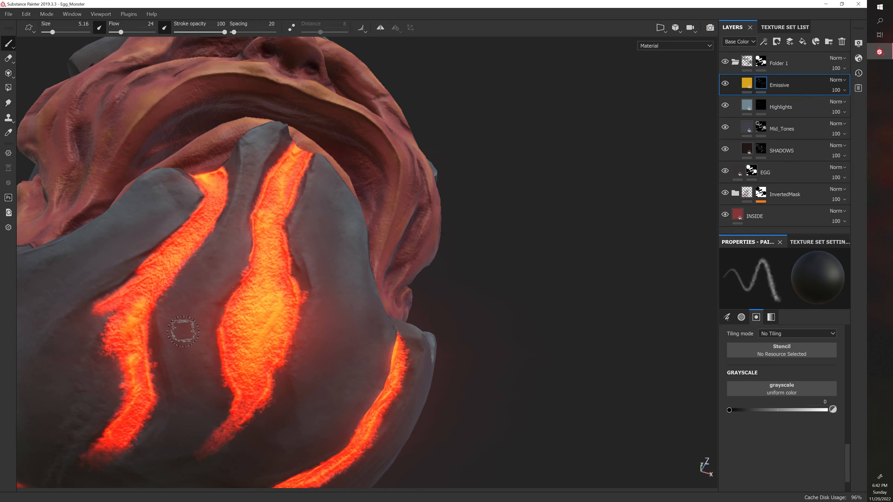
key("bracketleft")
key("bracketleft")
key("bracketleft")
key("bracketleft")
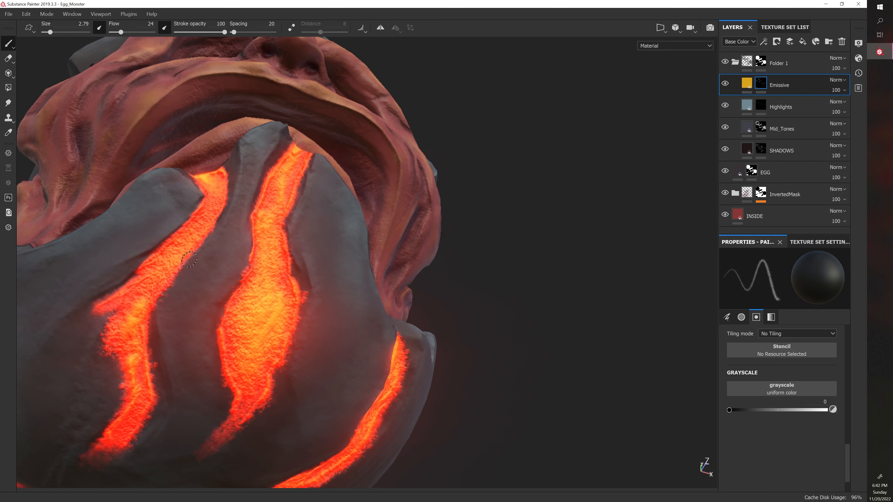
left_click_drag(191, 260, 193, 255, "alt")
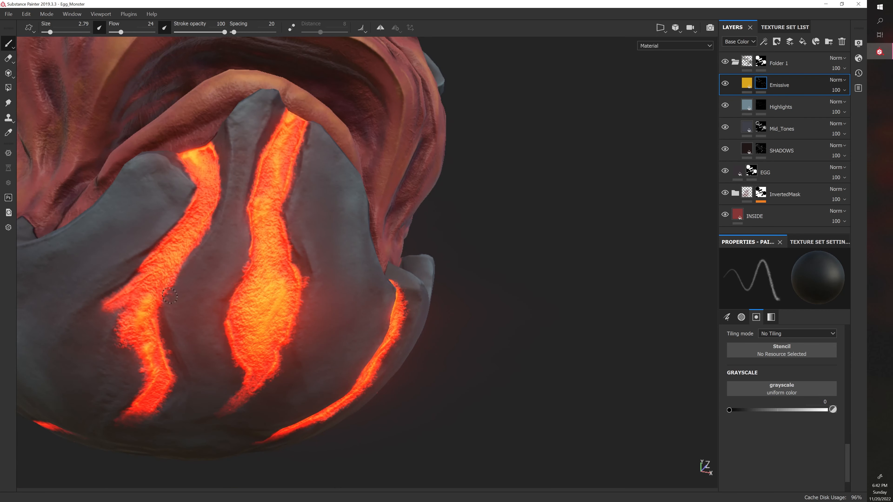
left_click_drag(167, 302, 160, 329, "alt")
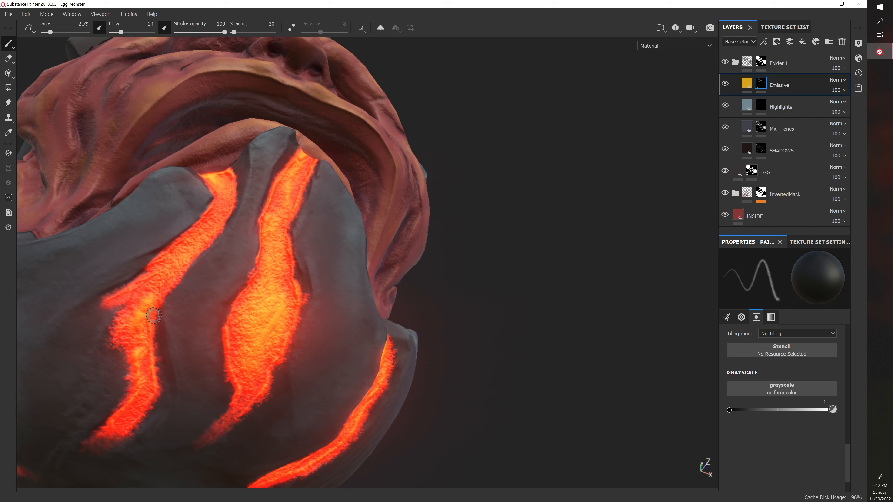
Trim the notch below the forked streak's spur with a 4.29 brush and taper its lower tip with a 10.71 brush.
key("bracketright")
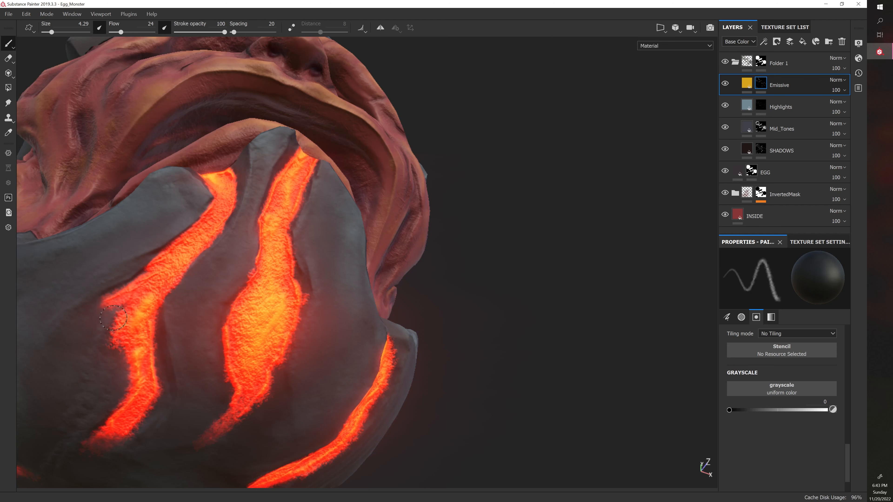
scroll(105, 345, "down", 3)
left_click_drag(105, 345, 170, 392, "alt")
scroll(176, 417, "down", 2)
mouse_move(176, 417)
middle_mouse_down("alt")
mouse_move(194, 371)
mouse_move(207, 361)
middle_mouse_up("alt")
scroll(208, 361, "up", 3)
key("bracketright")
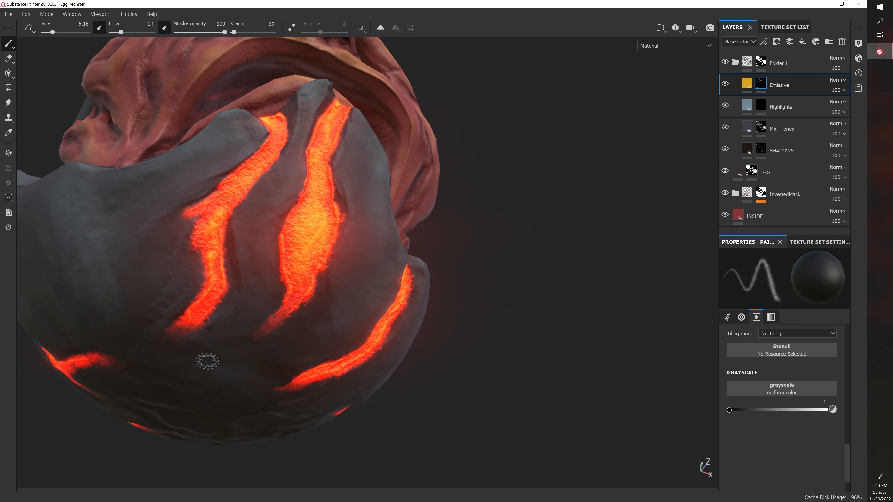
key("bracketright")
key("bracketright")
key("bracketright")
key("bracketright")
key("bracketright")
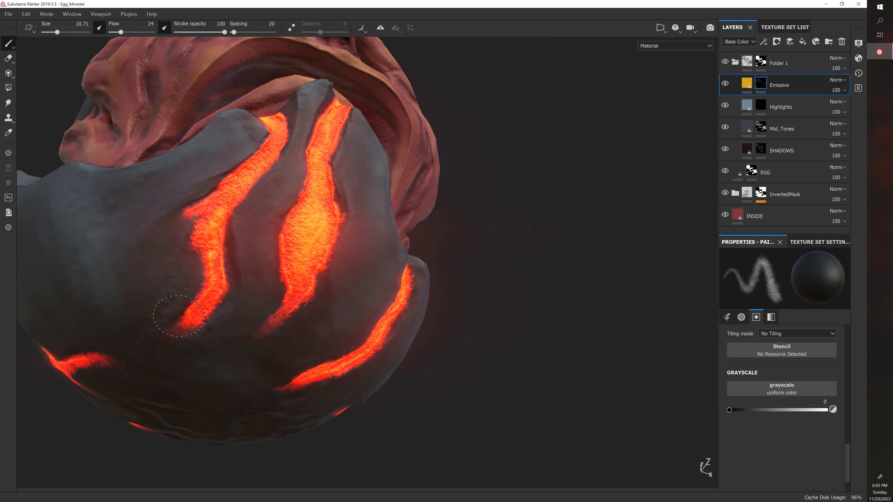
left_click_drag(165, 323, 215, 318, "alt")
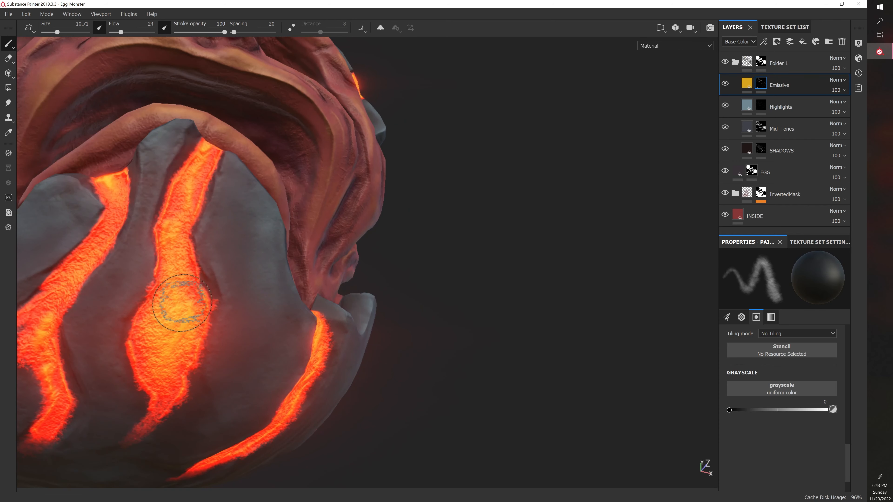
Trim the upper part of the central streak along its edge facing the forked streak with a 2.79 brush.
key("bracketleft")
key("bracketleft")
key("bracketleft")
key("bracketleft")
key("bracketleft")
key("bracketleft")
key("bracketleft")
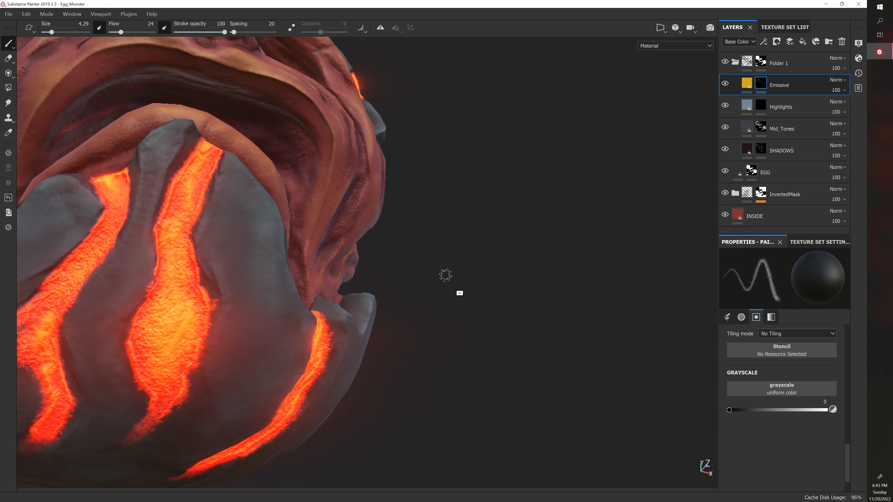
left_click_drag(445, 275, 150, 201, "alt")
key("bracketleft")
key("bracketleft")
left_click_drag(171, 172, 170, 164)
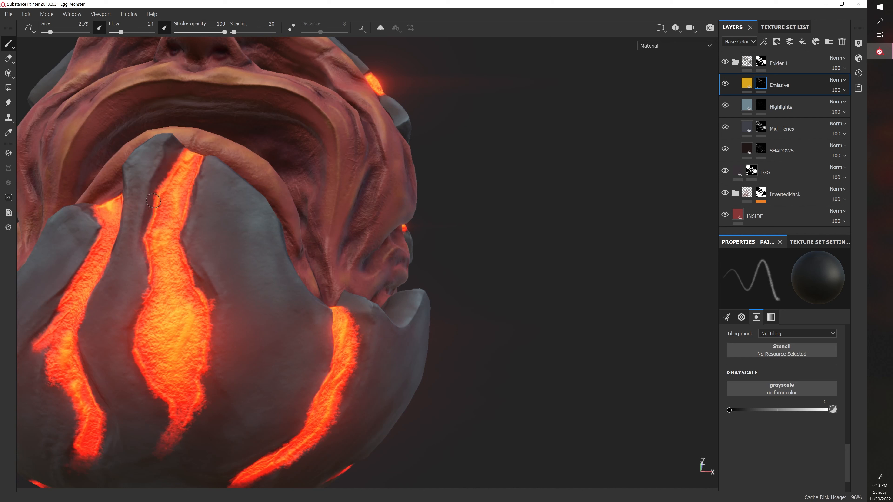
mouse_move(205, 179)
left_mouse_down("alt")
mouse_move(183, 213)
mouse_move(198, 247)
mouse_move(163, 239)
left_mouse_up("alt")
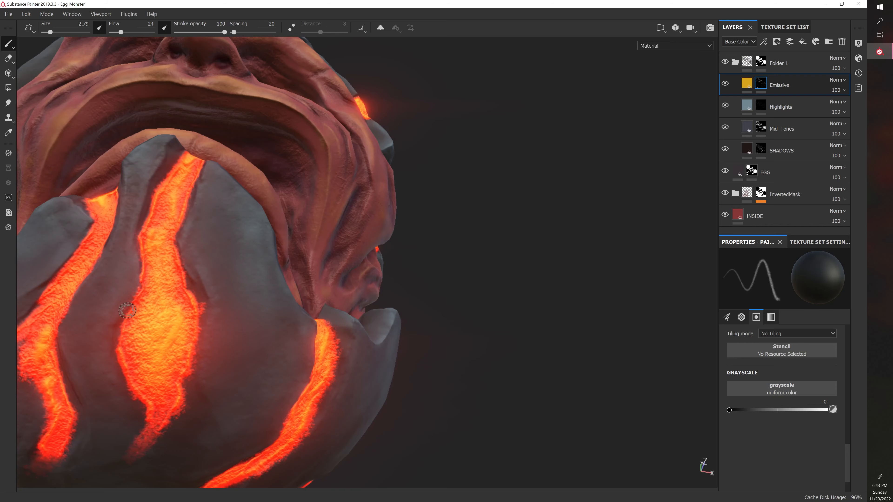
Trim the edge of the central streak's wide bulge and its lower tail with brush sizes 4.29 and 2.79.
mouse_move(128, 310)
left_mouse_down("alt")
mouse_move(109, 309)
mouse_move(114, 299)
left_mouse_up("alt")
key("bracketright")
key("bracketright")
key("bracketright")
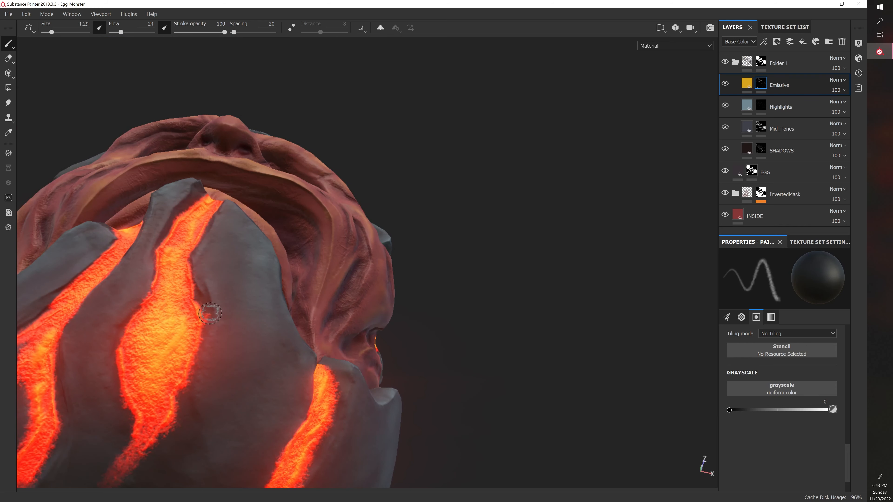
mouse_move(210, 313)
left_mouse_down()
mouse_move(197, 367)
mouse_move(154, 371)
left_mouse_up()
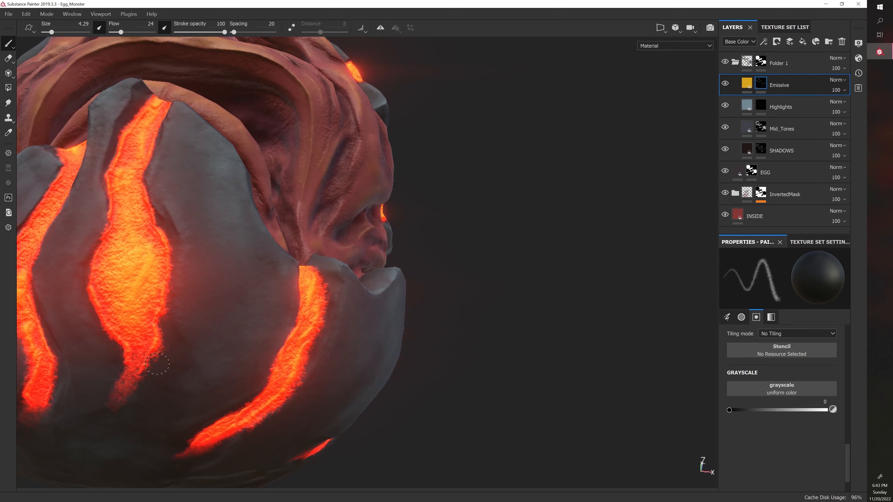
left_click_drag(163, 331, 165, 316)
key("bracketleft")
right_click_drag(138, 208, 150, 220, "alt")
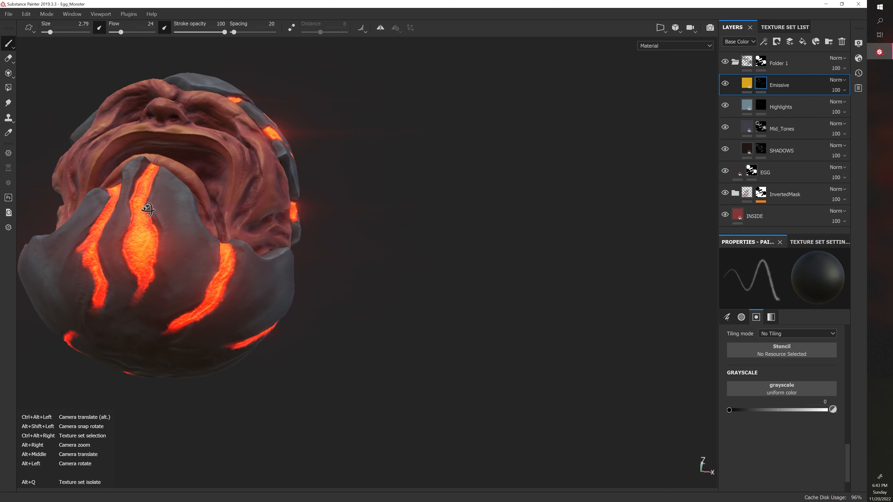
Refine both edges of the forked streak around its spur and bend with brush sizes 4.29 and 2.16.
left_click_drag(145, 208, 213, 260, "alt")
right_click_drag(144, 218, 167, 265, "alt")
key("bracketright")
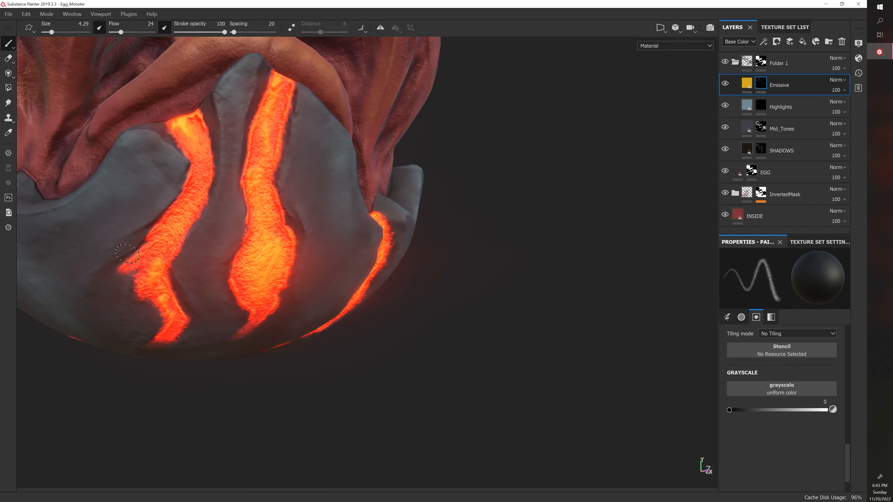
left_click_drag(134, 321, 120, 275, "alt")
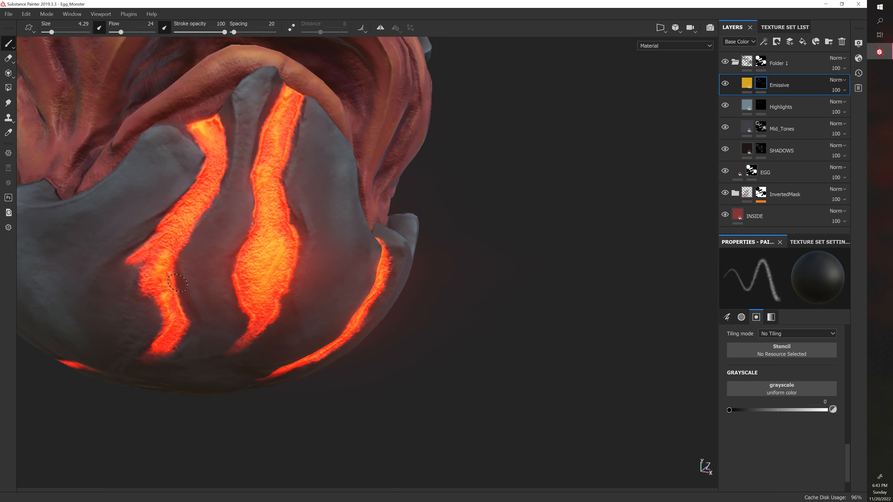
left_click_drag(186, 276, 193, 262, "alt")
key("bracketleft")
key("bracketleft")
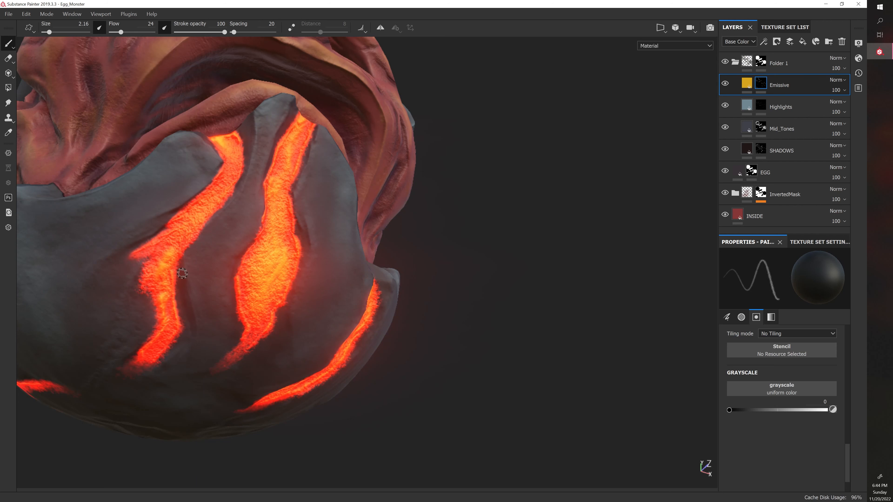
Check the lower shell's streaks from the front and save the project.
scroll(242, 280, "down", 4)
mouse_move(243, 280)
left_mouse_down("alt")
mouse_move(207, 274)
mouse_move(197, 302)
left_mouse_up("alt")
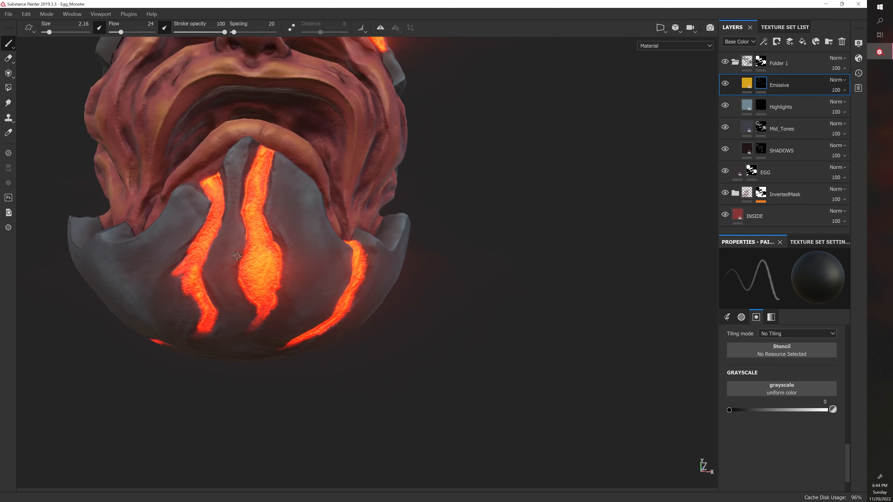
middle_click_drag(244, 230, 224, 267, "alt")
left_click_drag(224, 268, 267, 261, "alt")
key("ctrl+s")
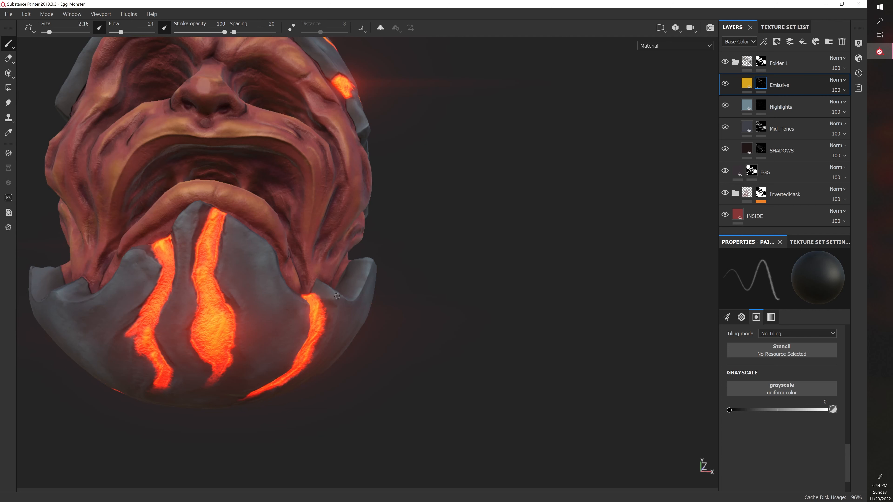
Trim both edges of the lower shell's side streak below the mouth corner with a 4.29 brush.
scroll(352, 289, "down", 5)
left_click_drag(381, 285, 365, 298, "alt")
right_click_drag(365, 298, 454, 304, "alt")
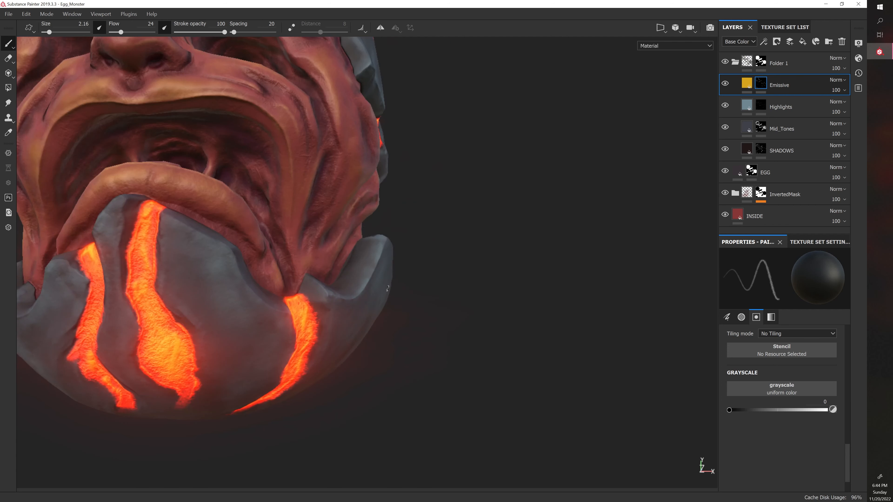
left_click_drag(453, 305, 422, 285, "alt")
key("bracketright")
key("bracketright")
key("bracketright")
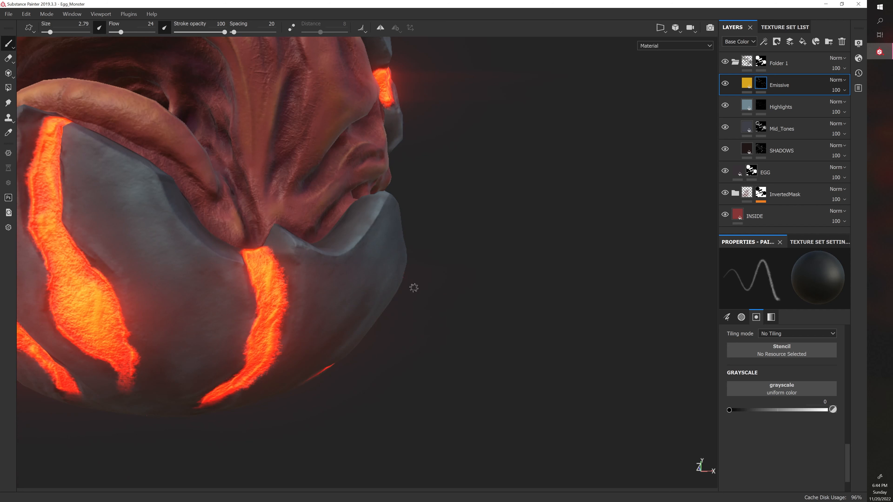
mouse_move(308, 272)
left_mouse_down("alt")
mouse_move(281, 262)
mouse_move(248, 322)
left_mouse_up("alt")
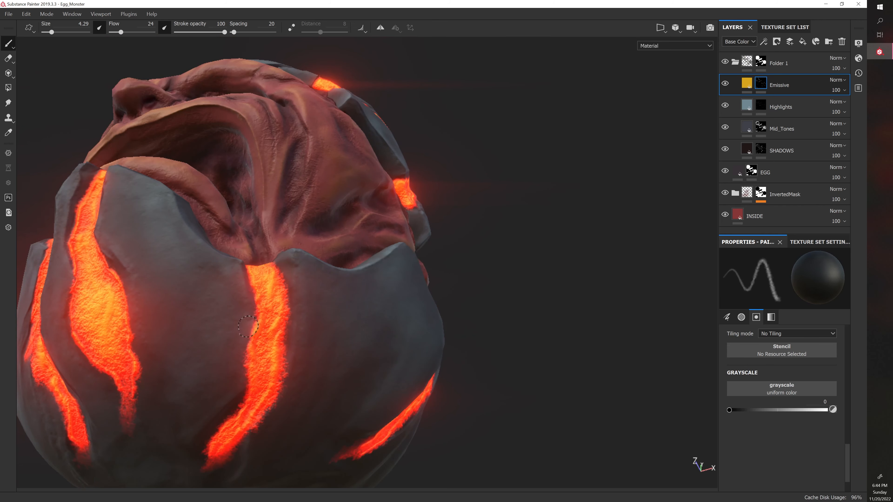
left_click_drag(241, 361, 249, 378, "alt")
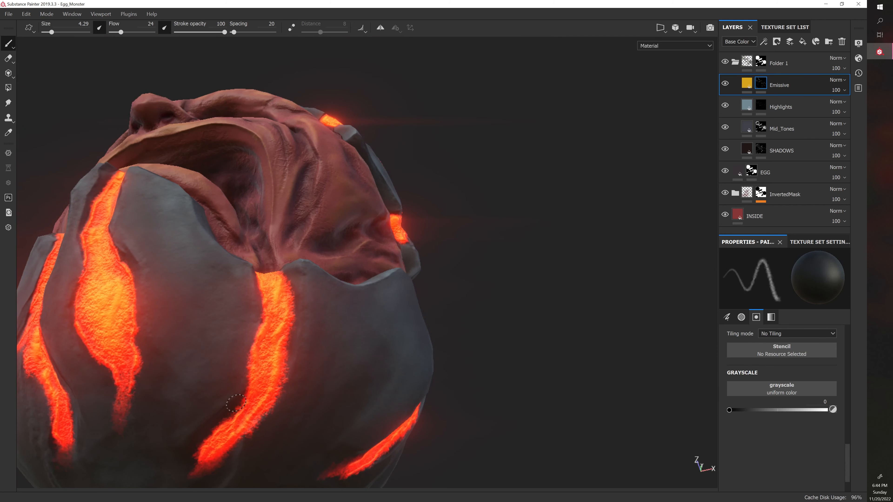
mouse_move(290, 408)
left_mouse_down("alt")
mouse_move(300, 376)
mouse_move(282, 352)
left_mouse_up("alt")
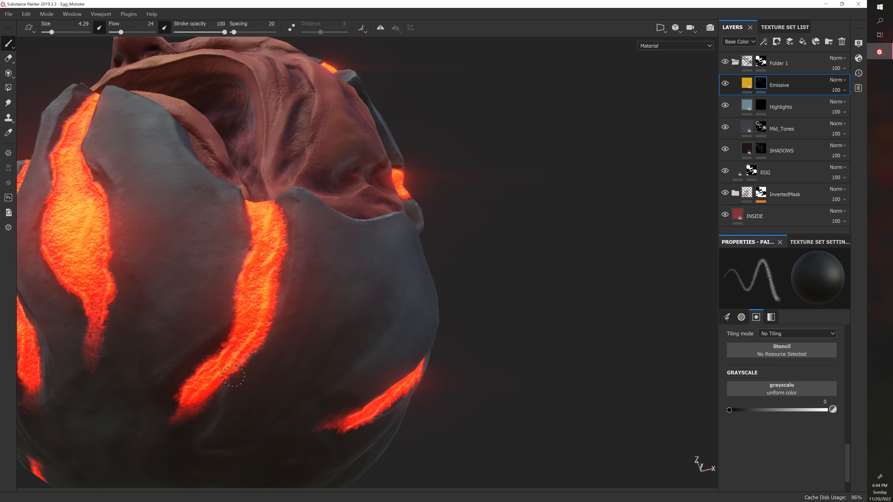
Trim the lower tip and adjacent edge of the side streak with an 8.25 brush.
right_click_drag(176, 397, 188, 398, "ctrl")
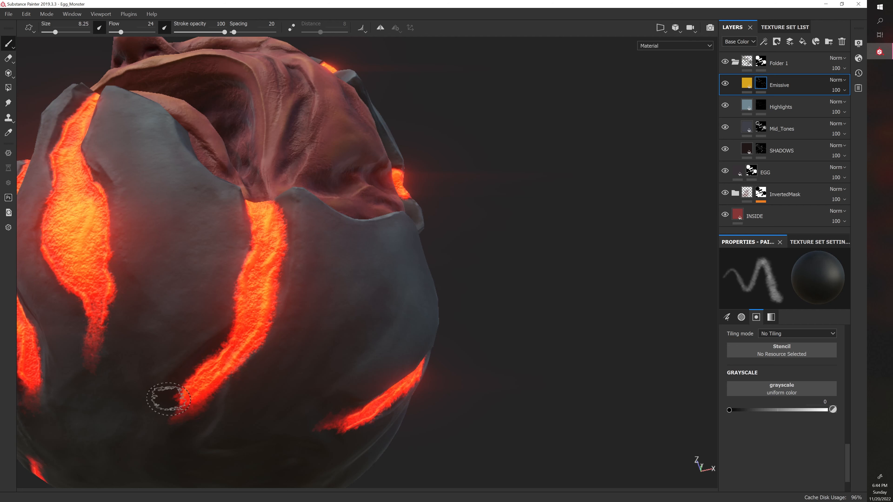
left_click_drag(170, 397, 173, 395)
mouse_move(195, 362)
left_mouse_down()
mouse_move(217, 348)
mouse_move(204, 352)
mouse_move(217, 331)
left_mouse_up()
left_click_drag(256, 417, 250, 395, "alt")
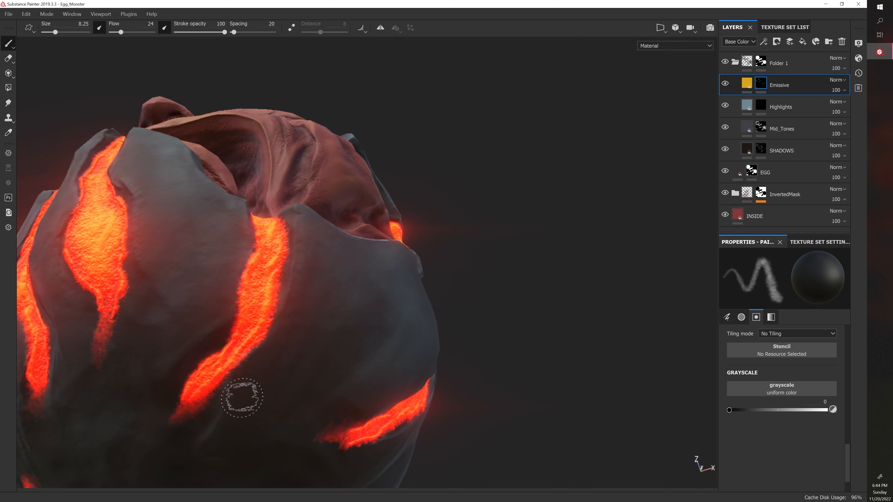
Trim the lower shell's streak edges around the egg's side with a 15 brush, refining the long diagonal streak with a 5.16 brush.
right_click_drag(182, 402, 192, 401, "ctrl")
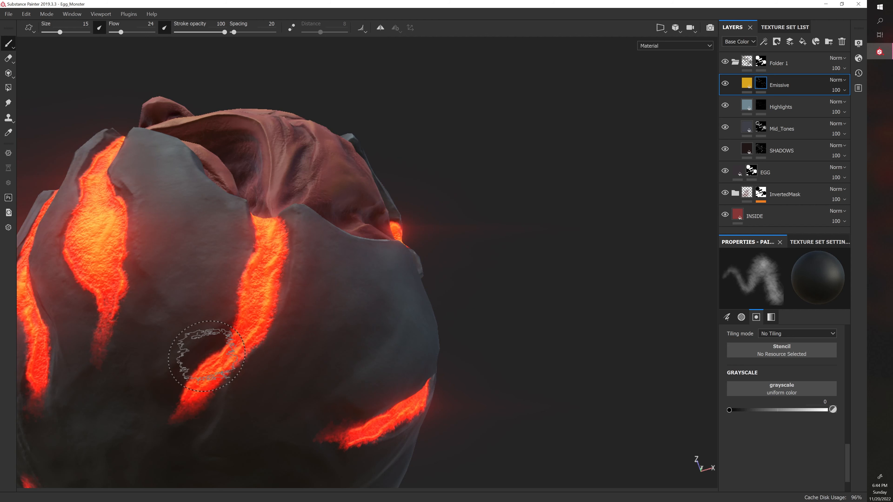
left_click_drag(206, 356, 249, 326, "alt")
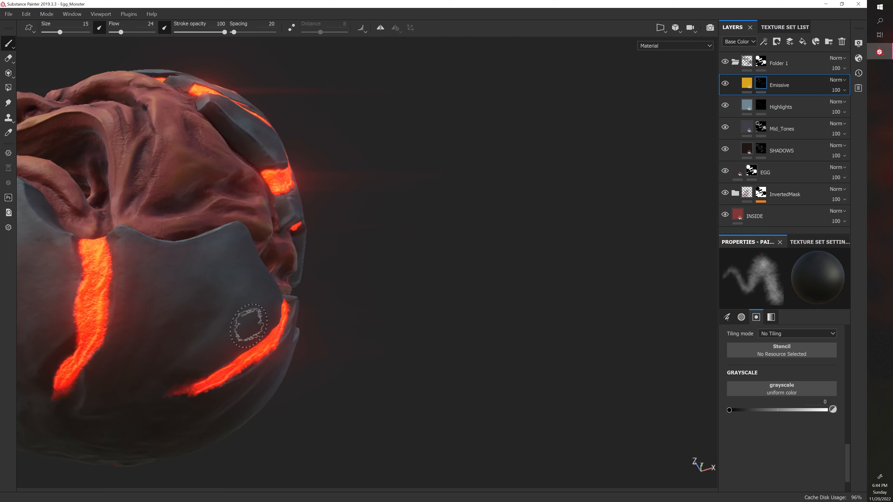
left_click_drag(199, 339, 282, 383, "alt")
key("bracketleft")
key("bracketleft")
key("bracketleft")
key("bracketleft")
key("bracketleft")
key("bracketleft")
key("bracketleft")
key("bracketleft")
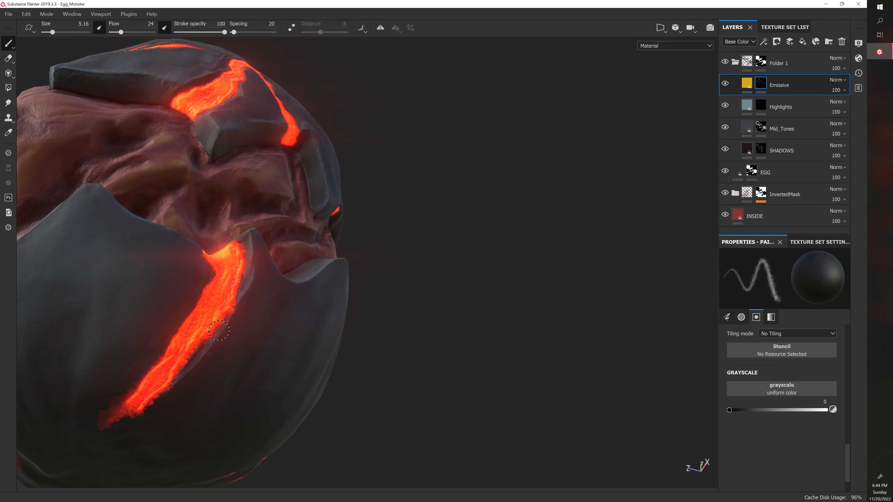
mouse_move(189, 361)
left_mouse_down("alt")
mouse_move(199, 365)
mouse_move(181, 374)
left_mouse_up("alt")
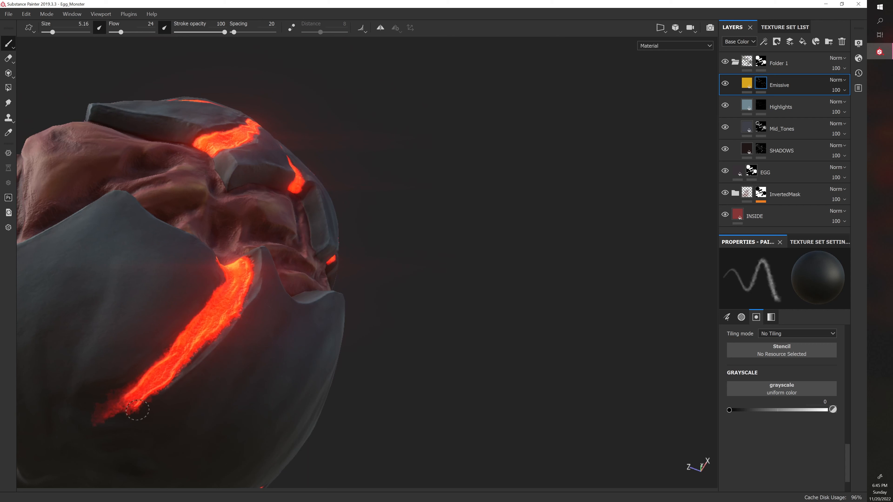
Trim the diagonal streak's lower tip with a 13.49 brush and clean its edges with brush sizes 8.25 and 7.14.
right_click_drag(99, 421, 121, 421, "ctrl")
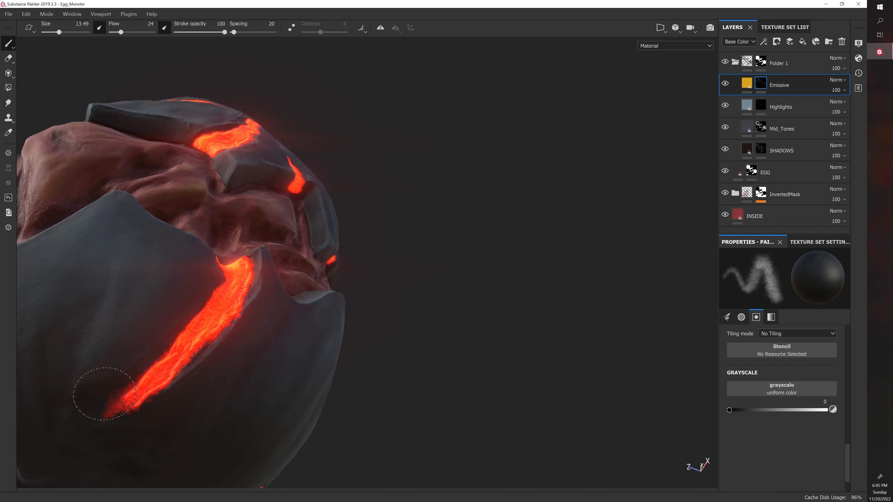
mouse_move(129, 375)
right_mouse_down("ctrl")
mouse_move(122, 374)
mouse_move(130, 378)
right_mouse_up("ctrl")
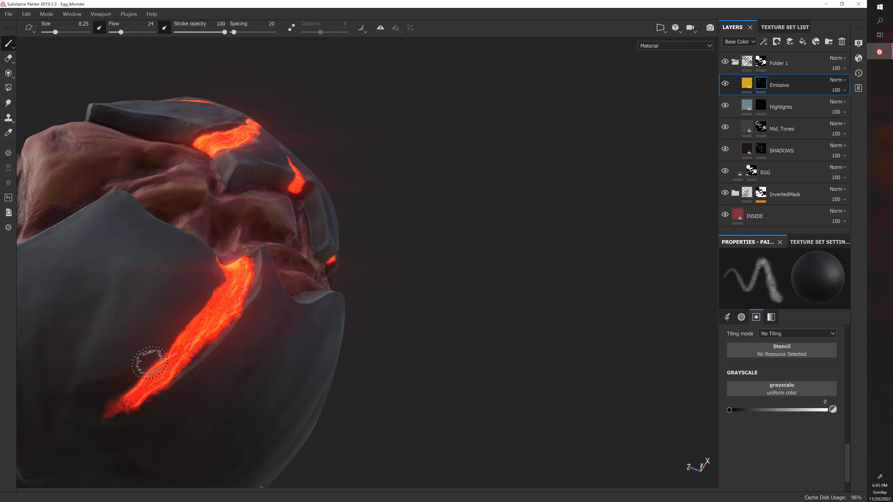
right_click_drag(179, 319, 176, 319, "ctrl")
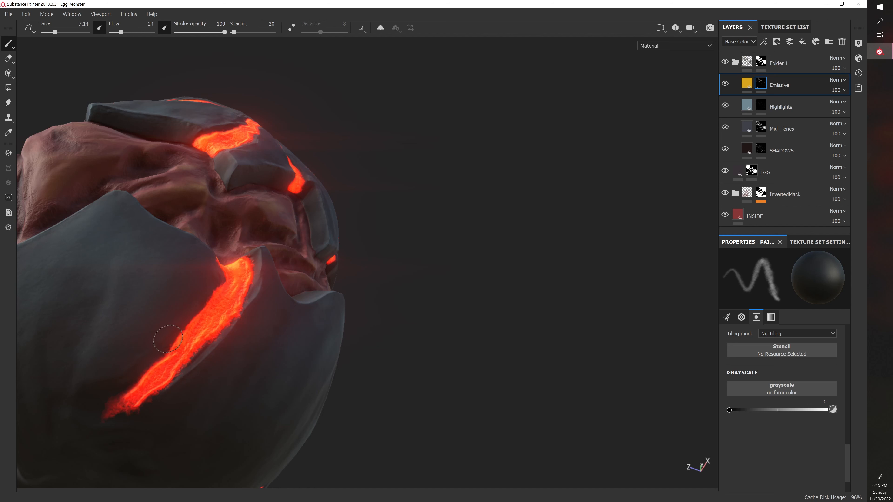
left_click_drag(281, 366, 208, 404, "alt")
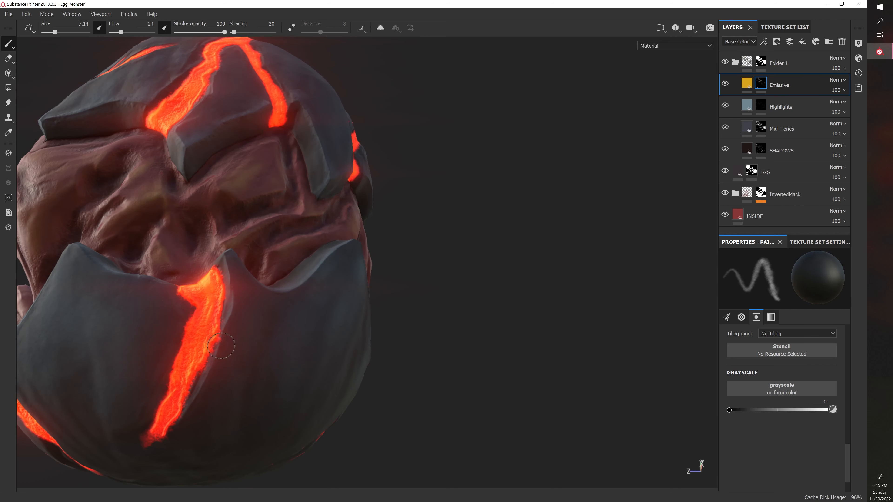
left_click_drag(229, 329, 226, 313, "alt")
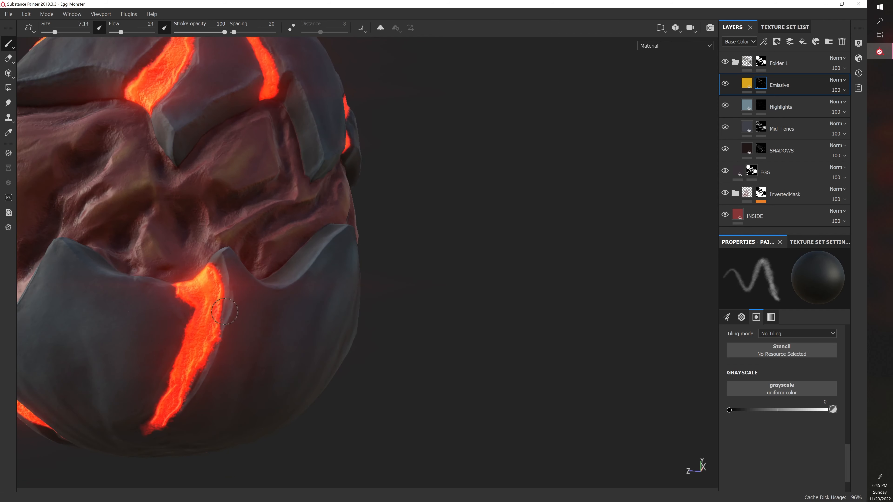
Trim the lower tip of the straight streak beside the curved one on the lower shell with a 16.59 brush.
mouse_move(213, 269)
right_mouse_down("alt")
mouse_move(255, 293)
mouse_move(228, 283)
right_mouse_up("alt")
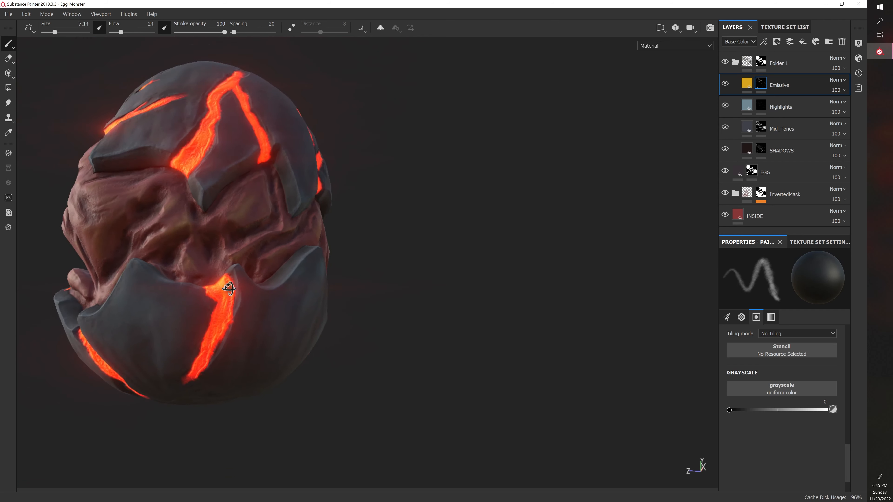
mouse_move(228, 283)
left_mouse_down("alt")
mouse_move(301, 339)
mouse_move(175, 296)
left_mouse_up("alt")
right_click_drag(175, 296, 371, 293, "alt")
mouse_move(371, 293)
left_mouse_down("alt")
mouse_move(233, 282)
mouse_move(251, 271)
mouse_move(218, 283)
left_mouse_up("alt")
mouse_move(218, 283)
right_mouse_down("shift")
mouse_move(289, 302)
mouse_move(225, 343)
right_mouse_up("shift")
middle_click_drag(225, 343, 276, 306, "alt")
left_click_drag(247, 347, 257, 321, "alt")
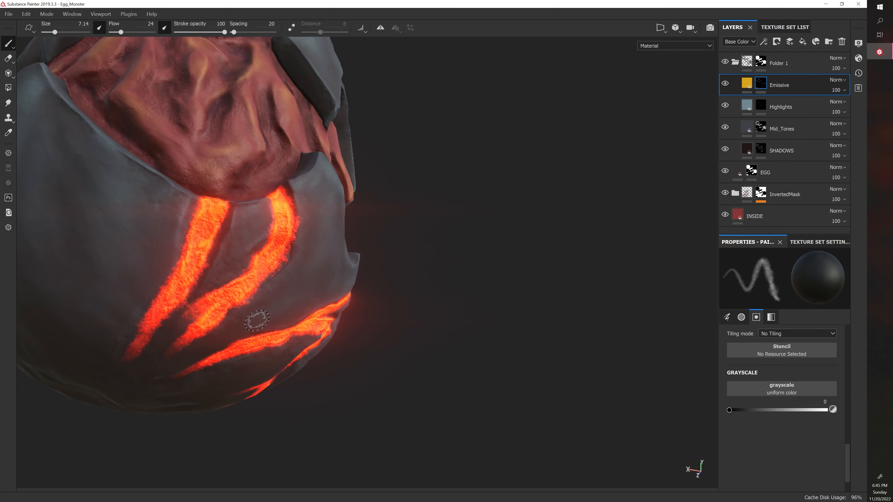
key("bracketright")
key("bracketright")
key("bracketright")
key("bracketright")
key("bracketright")
key("bracketright")
key("bracketright")
key("bracketright")
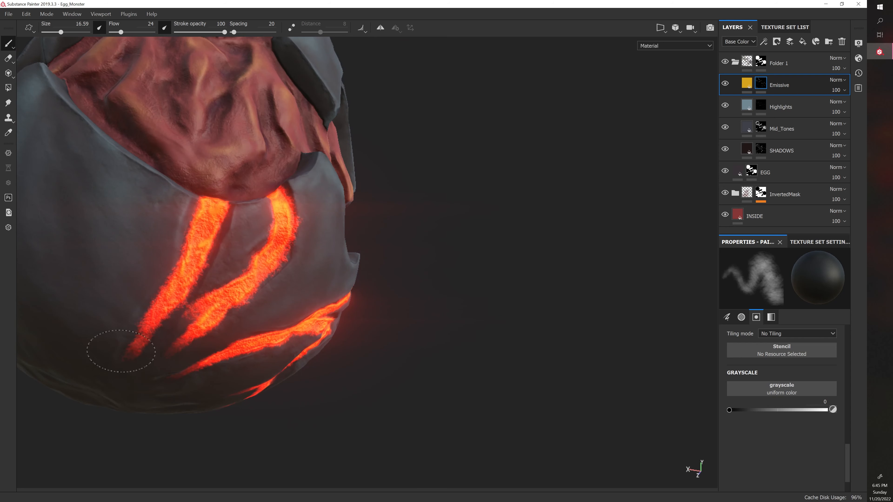
Trim the facing edges of the straight and curved streaks near the shell's rim with a 7.14 brush.
key("bracketleft")
key("bracketleft")
key("bracketleft")
key("bracketleft")
key("bracketleft")
key("bracketleft")
key("bracketleft")
key("bracketleft")
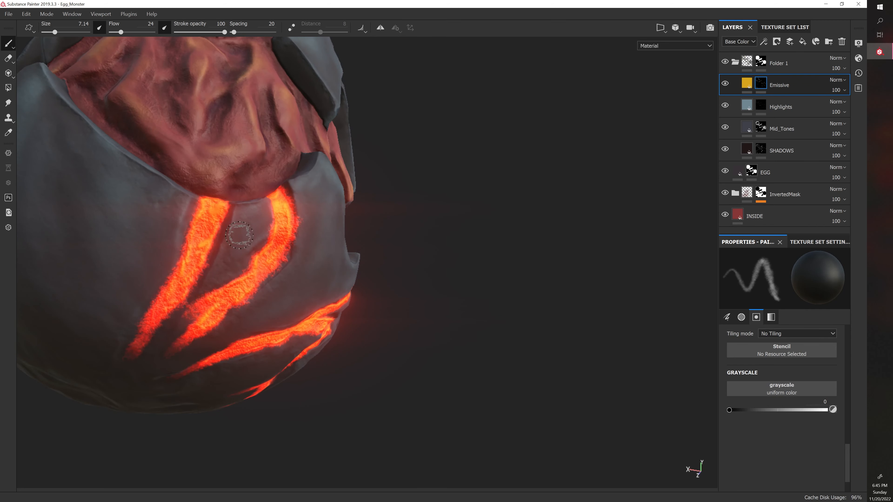
Clean up the narrow gap between the straight and curved streaks with brush sizes 4.29, 5.16 and 6.11.
left_click_drag(239, 233, 219, 246, "alt")
key("bracketleft")
key("bracketleft")
key("bracketleft")
key("bracketleft")
key("bracketleft")
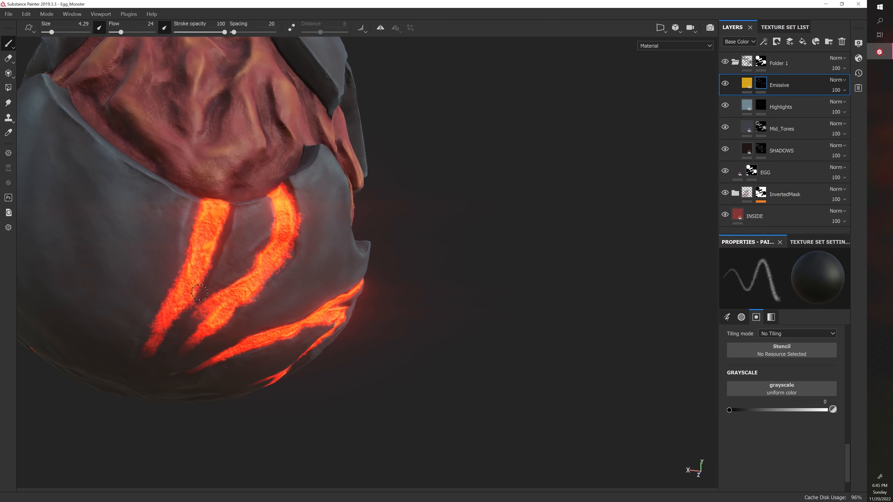
key("bracketright")
key("bracketright")
left_click_drag(185, 253, 186, 258)
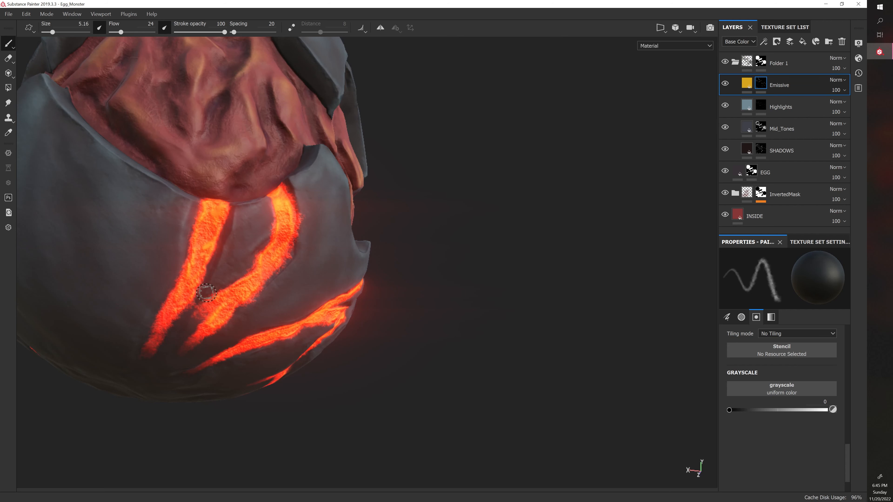
right_click_drag(210, 292, 215, 292, "ctrl")
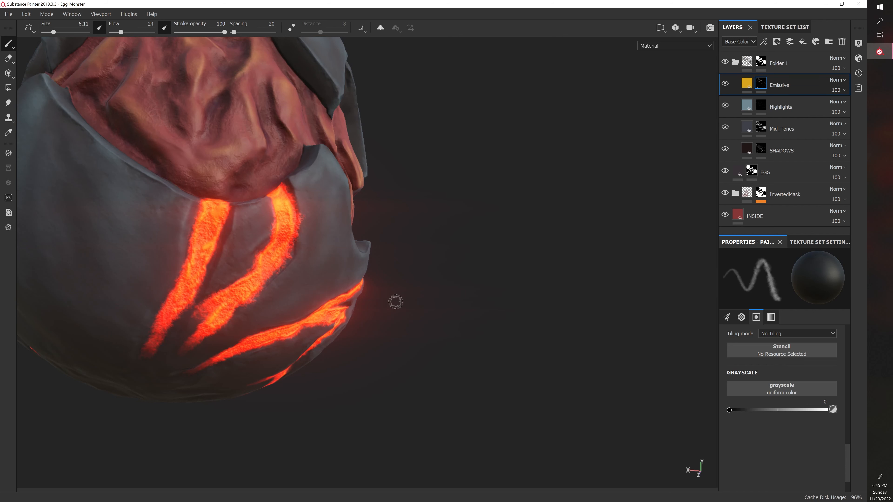
Trim both edges of the curved streak from the shell's rim down to its bend with a 4.29 brush.
left_click_drag(396, 302, 385, 279, "alt")
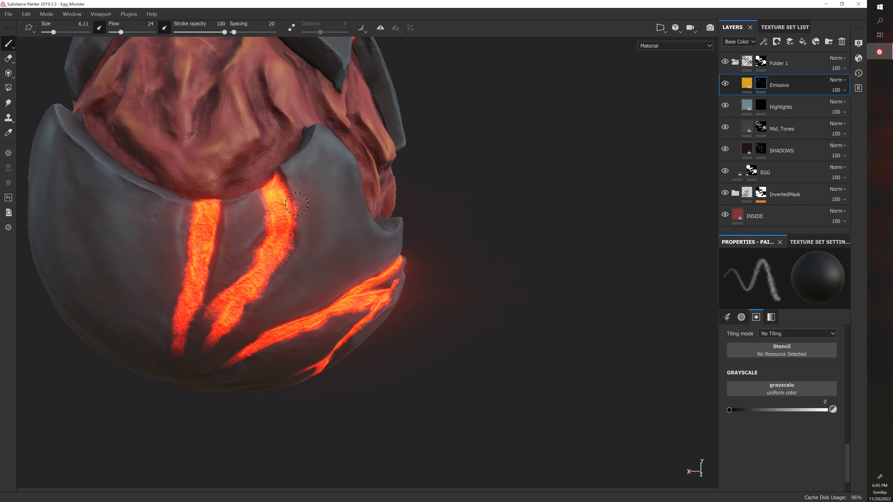
right_click_drag(295, 199, 294, 199, "ctrl")
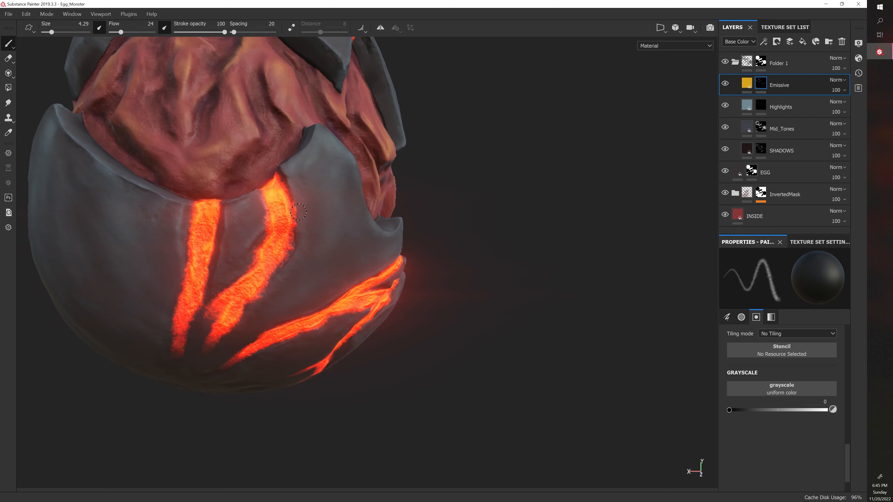
left_click_drag(299, 242, 293, 242, "alt")
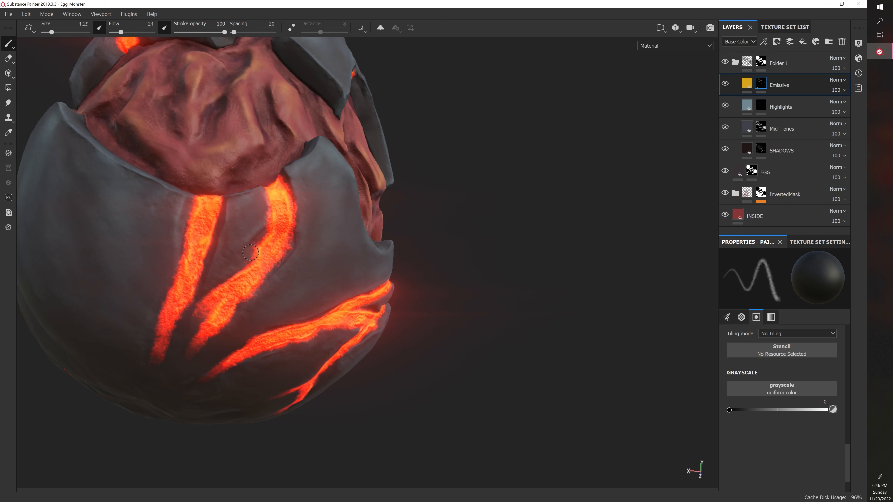
left_click_drag(299, 243, 290, 255, "alt")
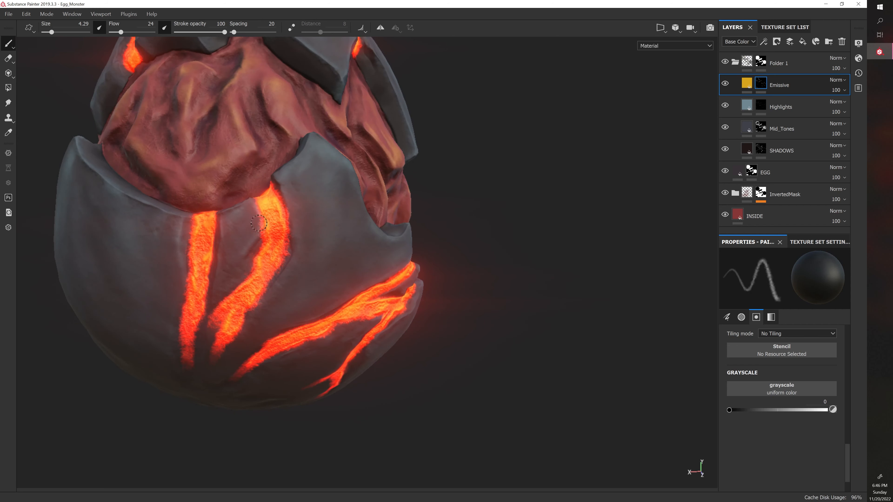
left_click_drag(258, 223, 253, 231)
Refine the curved streak's outer bend and the straight streak's upper edge from the side with the 4.29 brush.
scroll(253, 231, "down", 5)
left_click_drag(346, 274, 329, 266, "alt")
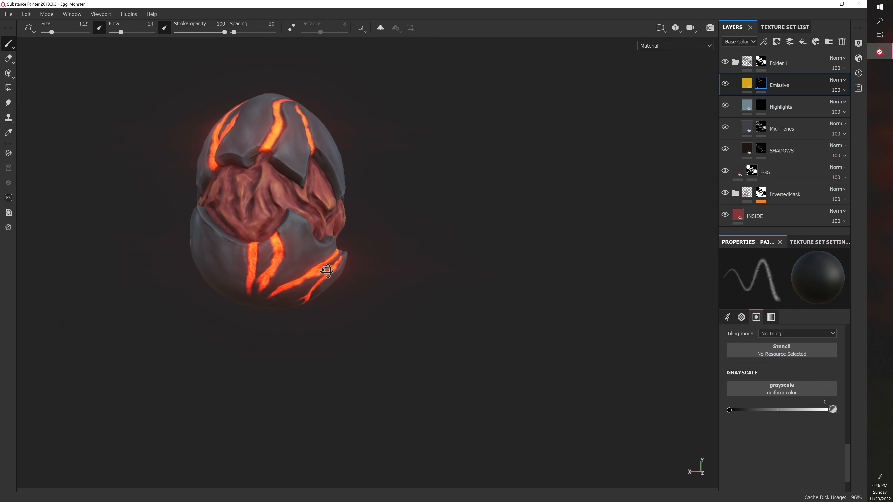
scroll(424, 269, "up", 6)
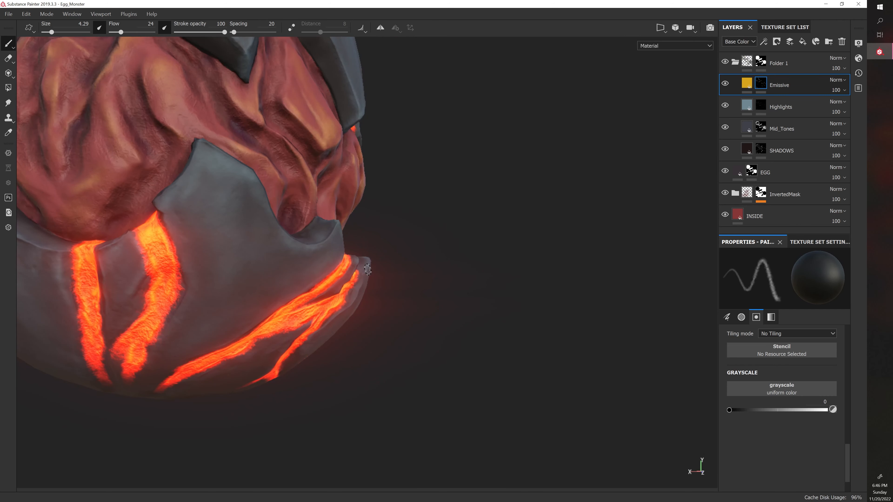
left_click_drag(183, 241, 126, 235, "alt")
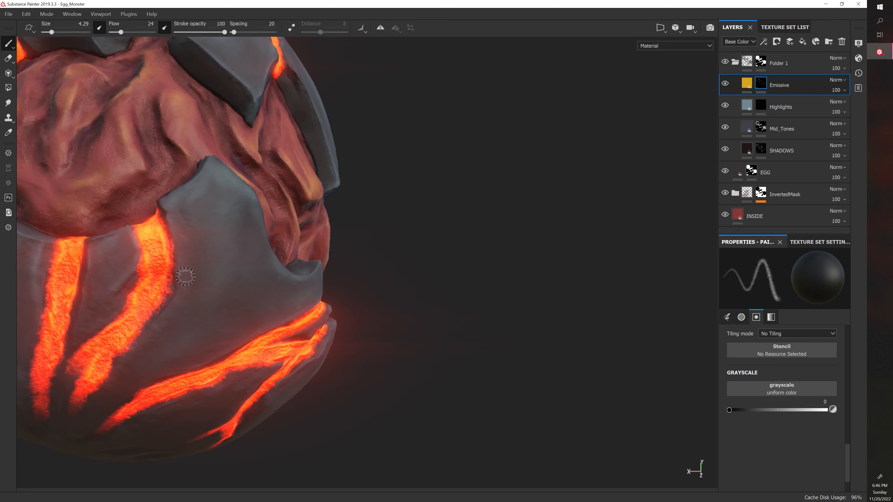
left_click_drag(186, 277, 175, 260, "alt")
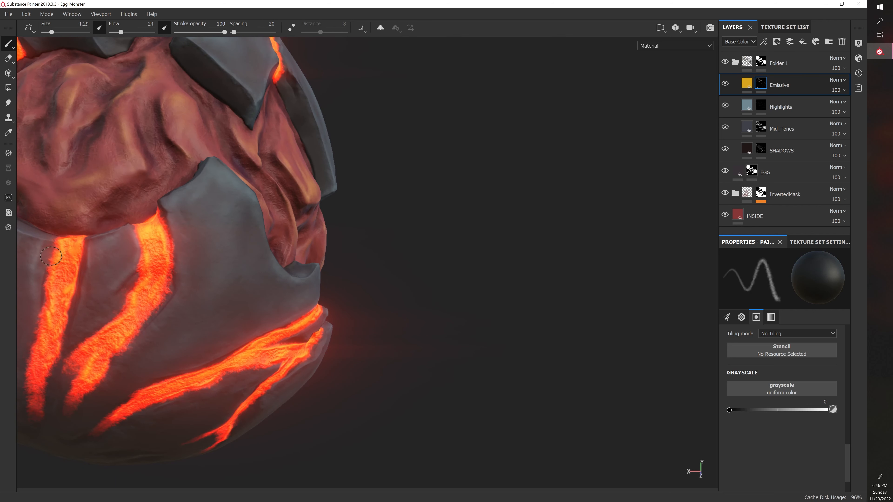
left_click_drag(187, 308, 160, 304, "alt")
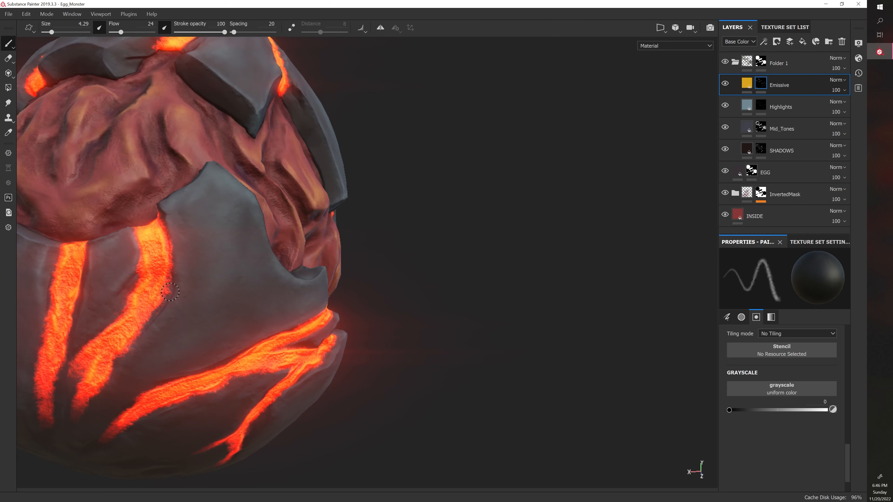
left_click_drag(202, 349, 124, 358, "alt")
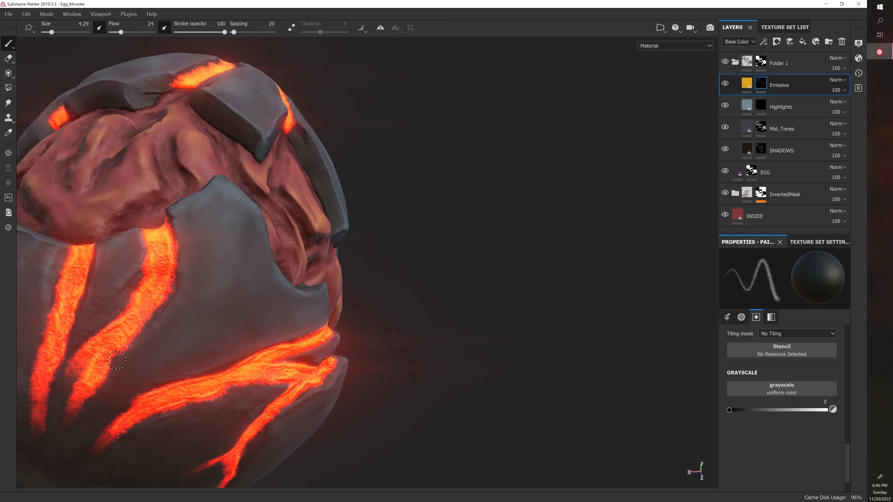
Trim the upper edge of the forked streak from its lower tip to its upper branch with a 5.16 brush.
mouse_move(149, 322)
middle_mouse_down("alt")
mouse_move(139, 314)
mouse_move(185, 310)
middle_mouse_up("alt")
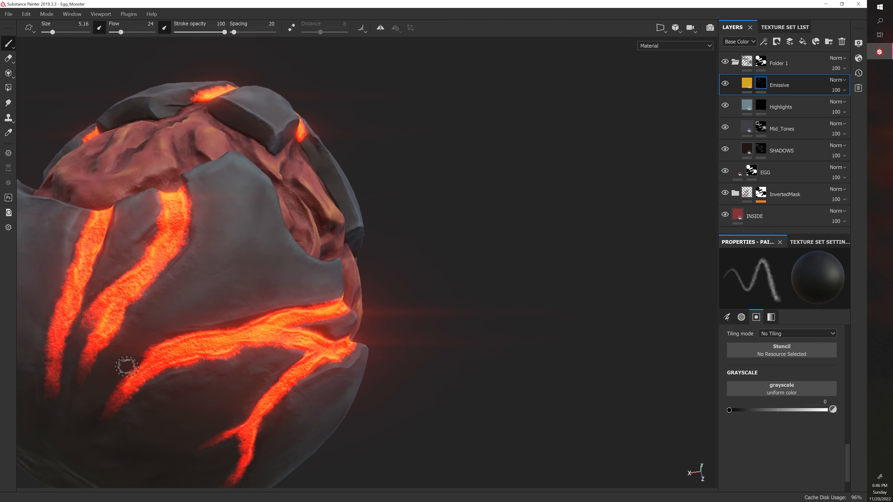
mouse_move(120, 383)
left_mouse_down("alt")
mouse_move(140, 351)
mouse_move(218, 314)
left_mouse_up("alt")
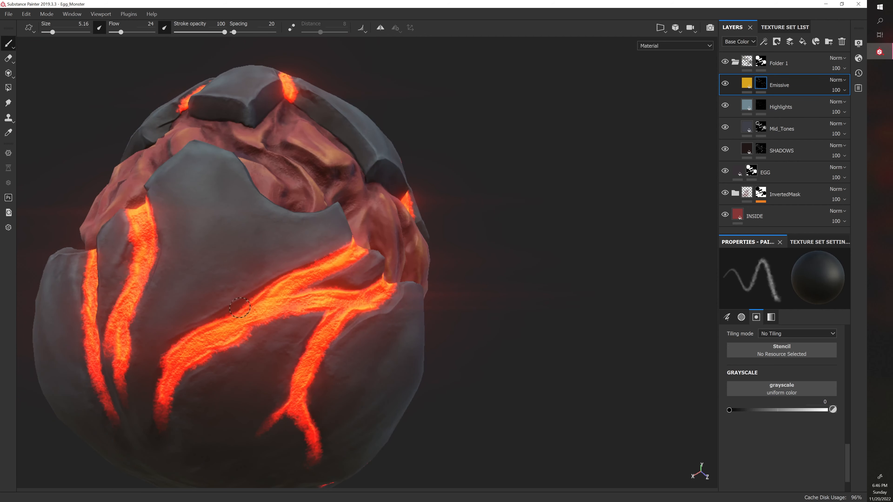
left_click_drag(267, 276, 277, 271, "alt")
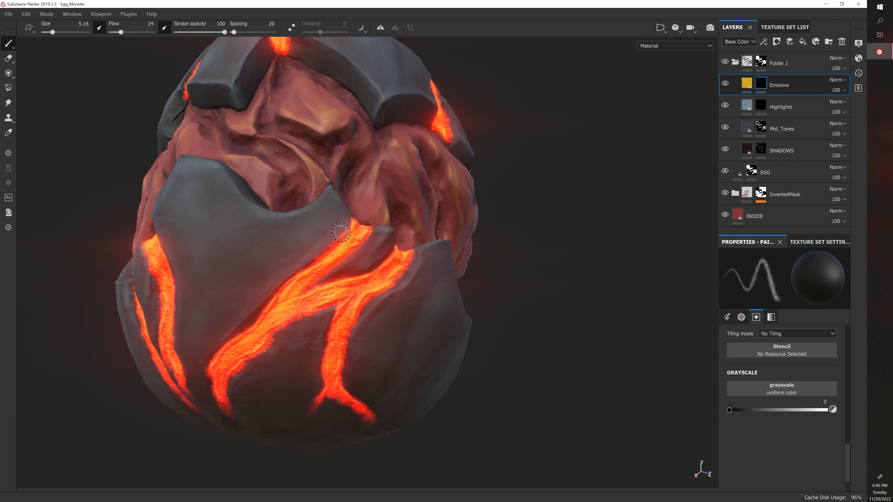
left_click_drag(353, 235, 346, 229, "alt")
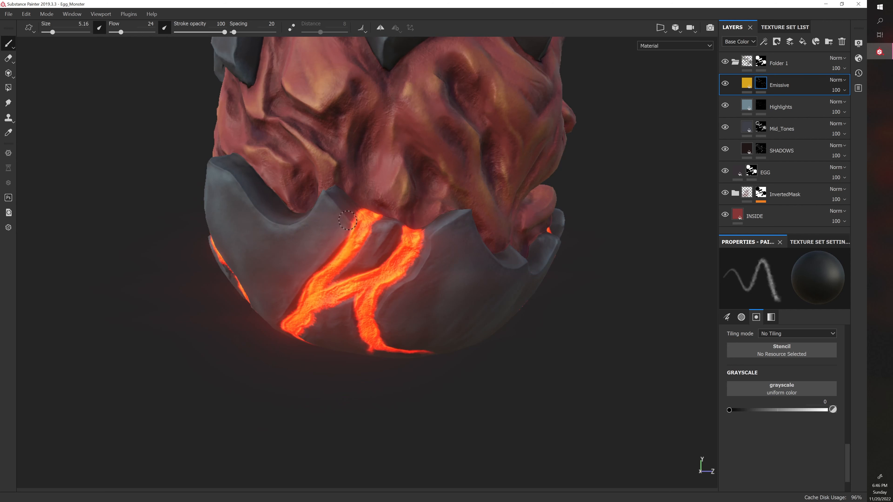
Refine the edges between the forked streak's branches and along its underside with the 5.16 brush.
mouse_move(347, 221)
left_mouse_down("alt")
mouse_move(377, 209)
mouse_move(389, 258)
left_mouse_up("alt")
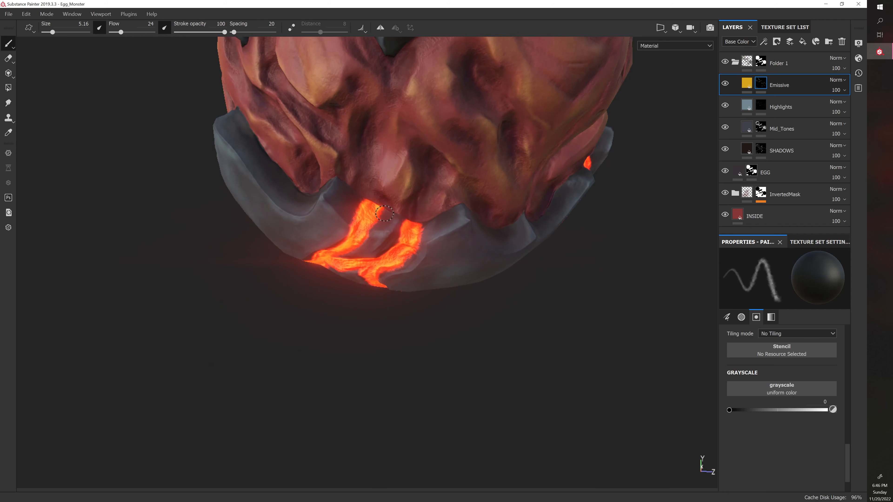
mouse_move(384, 208)
left_mouse_down("alt")
mouse_move(405, 197)
mouse_move(362, 254)
left_mouse_up("alt")
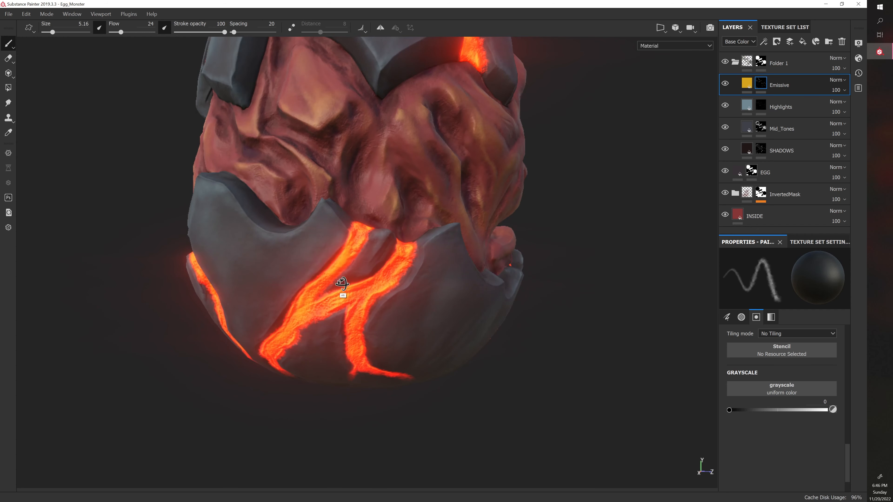
left_click_drag(344, 285, 313, 275, "alt")
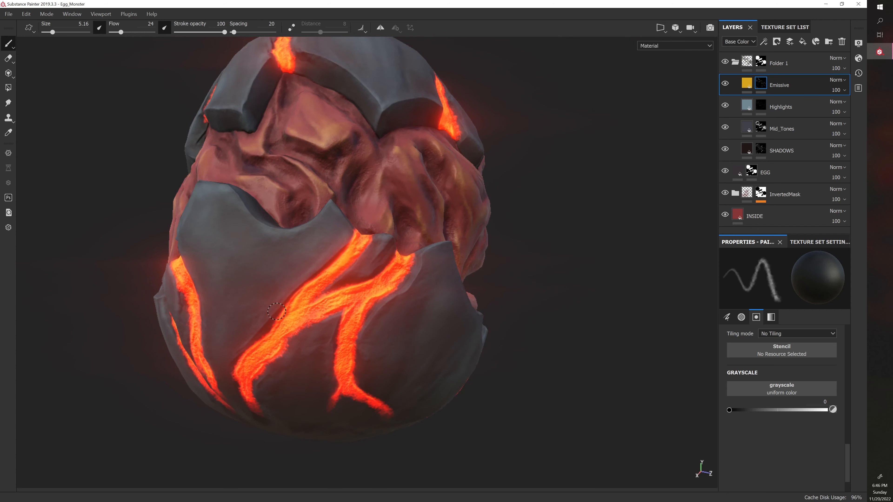
left_click_drag(257, 338, 273, 346, "alt")
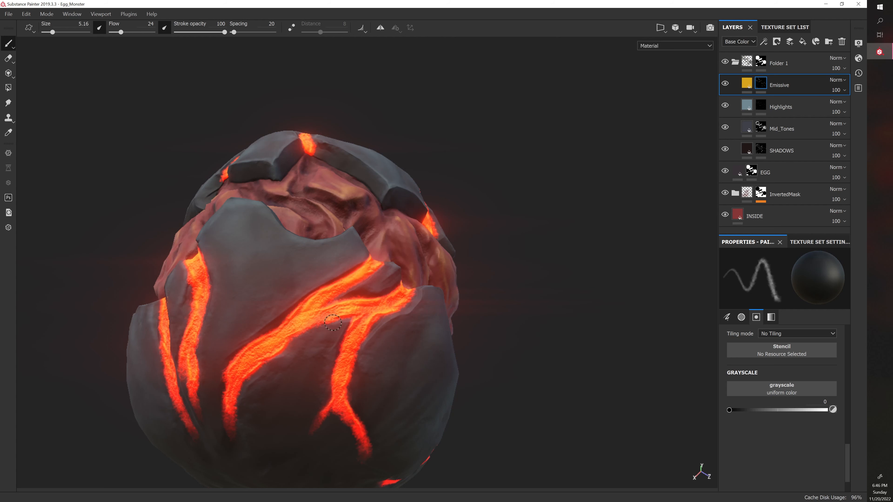
left_click_drag(338, 321, 319, 360, "alt")
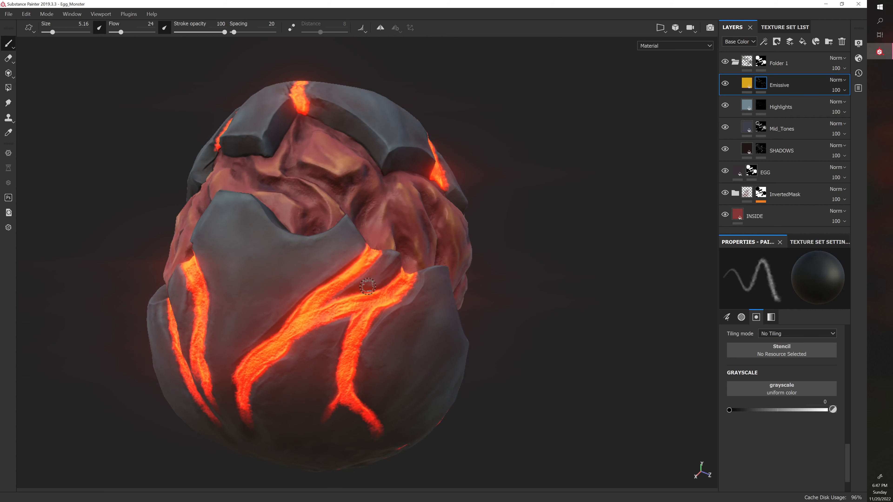
Trim the left edge of the chin shell's central streak with a 2.79 brush.
middle_click_drag(329, 290, 232, 291, "alt")
left_click_drag(242, 292, 250, 318, "alt")
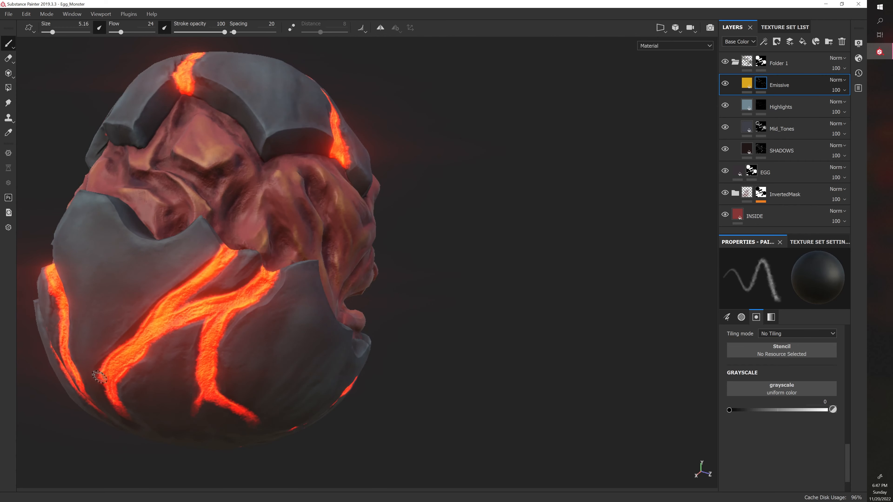
left_click_drag(281, 348, 287, 281, "alt")
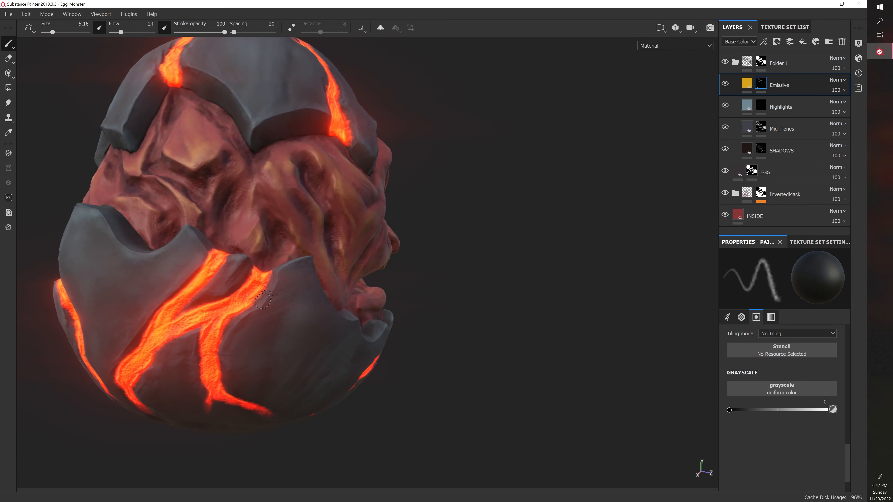
mouse_move(222, 343)
left_mouse_down("alt")
mouse_move(193, 359)
mouse_move(186, 387)
left_mouse_up("alt")
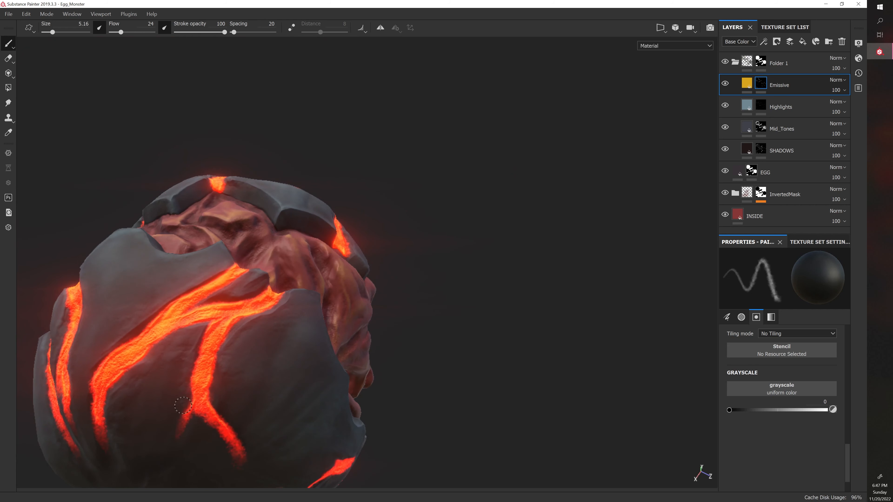
mouse_move(286, 405)
left_mouse_down("alt")
mouse_move(251, 383)
mouse_move(235, 384)
mouse_move(185, 301)
mouse_move(190, 353)
mouse_move(303, 343)
mouse_move(292, 359)
mouse_move(323, 367)
mouse_move(318, 360)
left_mouse_up("alt")
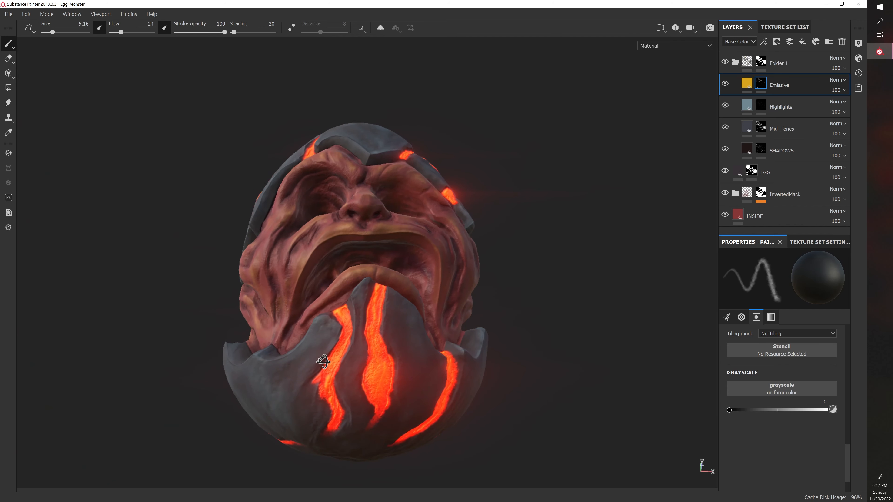
middle_click_drag(301, 377, 255, 346, "alt")
right_click_drag(254, 346, 283, 397, "alt")
middle_click_drag(283, 398, 337, 351, "alt")
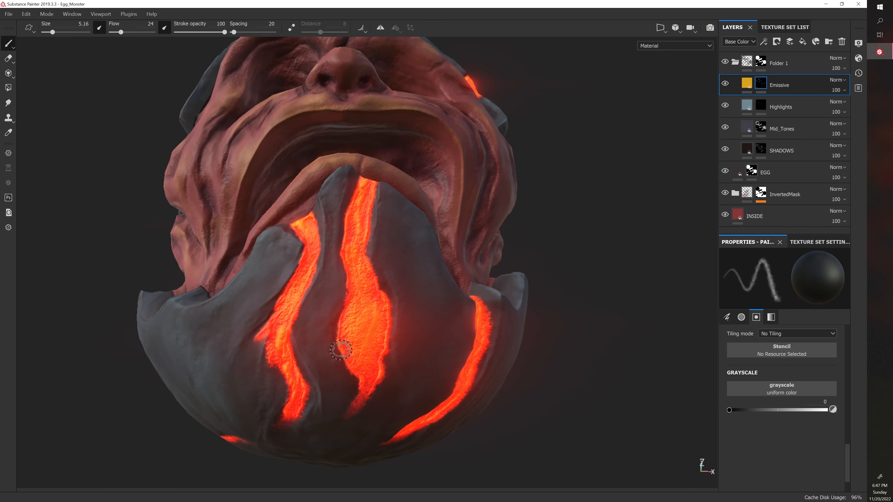
key("bracketleft")
key("bracketleft")
key("bracketleft")
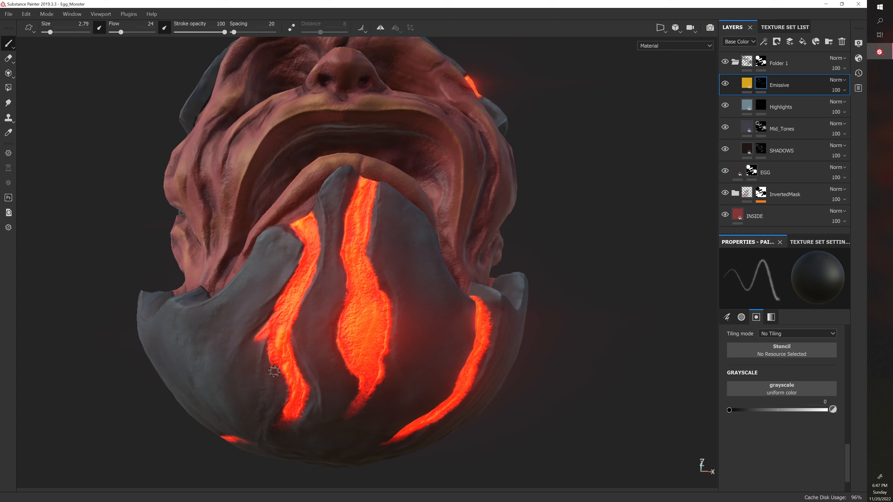
Refine the edges of the chin shell's left streak with the 2.79 brush and a 4.29 brush.
mouse_move(274, 371)
left_mouse_down("alt")
mouse_move(278, 361)
mouse_move(309, 362)
mouse_move(281, 384)
left_mouse_up("alt")
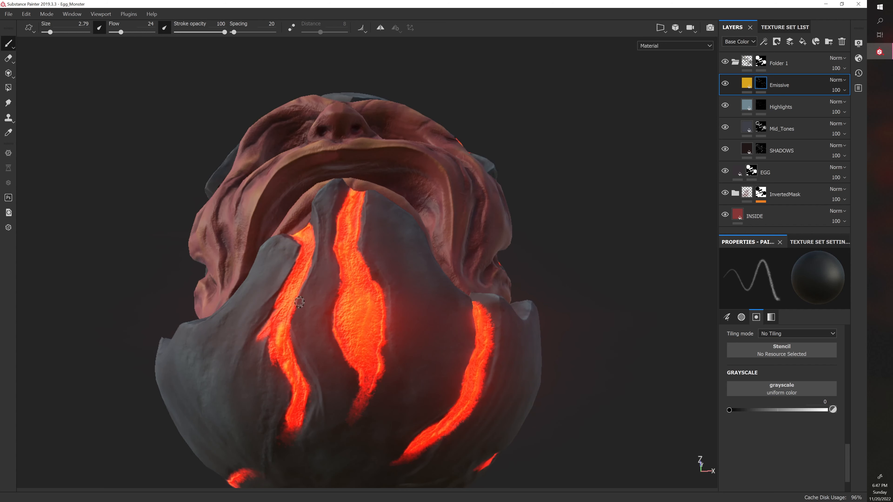
mouse_move(295, 304)
left_mouse_down("alt")
mouse_move(324, 287)
mouse_move(312, 277)
left_mouse_up("alt")
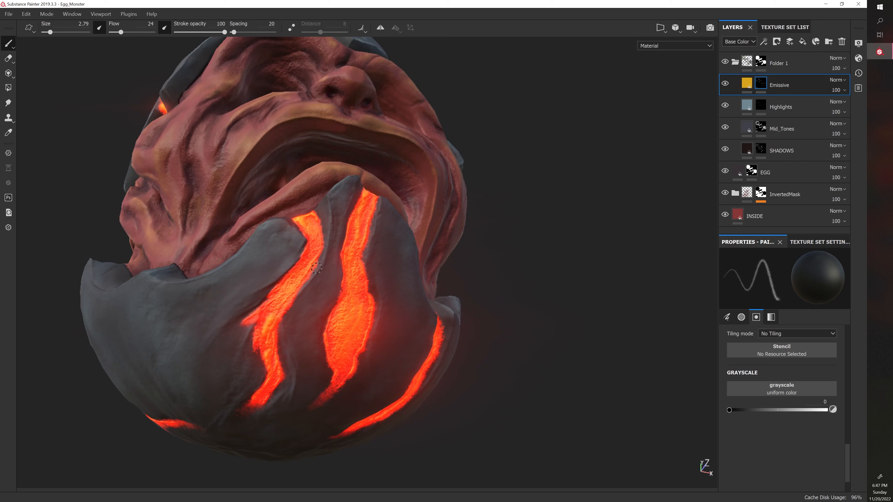
right_click_drag(303, 269, 309, 274, "ctrl")
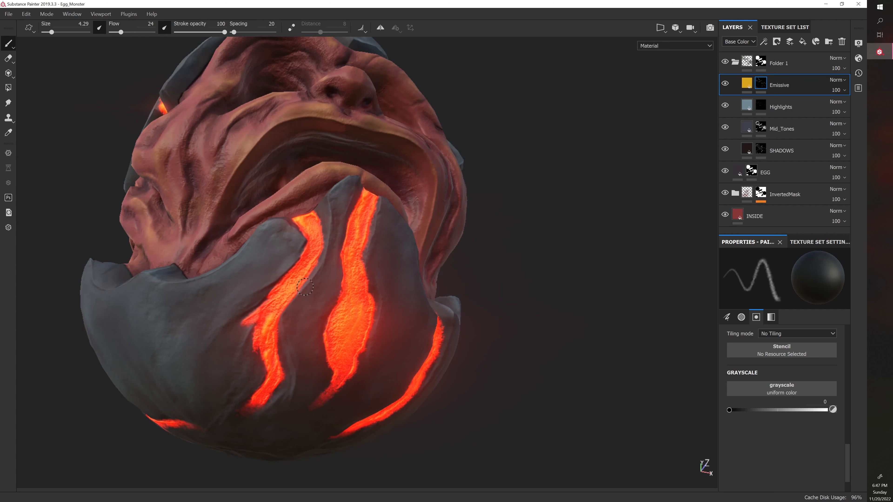
mouse_move(320, 275)
left_mouse_down("alt")
mouse_move(352, 256)
mouse_move(355, 265)
mouse_move(317, 271)
left_mouse_up("alt")
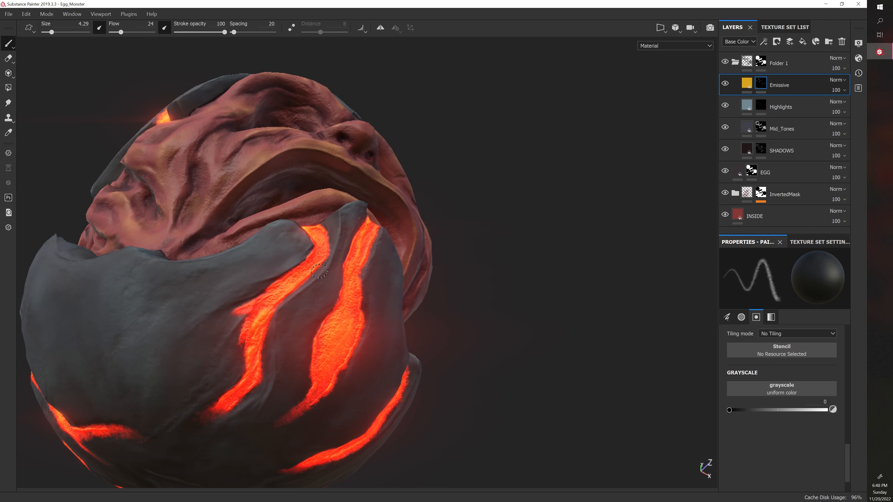
mouse_move(303, 289)
left_mouse_down("alt")
mouse_move(284, 280)
mouse_move(288, 250)
mouse_move(280, 256)
left_mouse_up("alt")
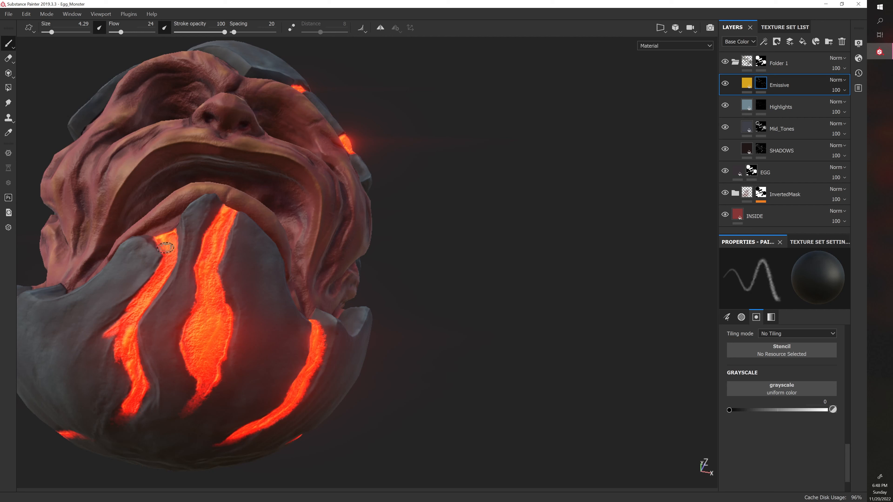
Save the project with the monster's whole face in view.
scroll(243, 252, "down", 3)
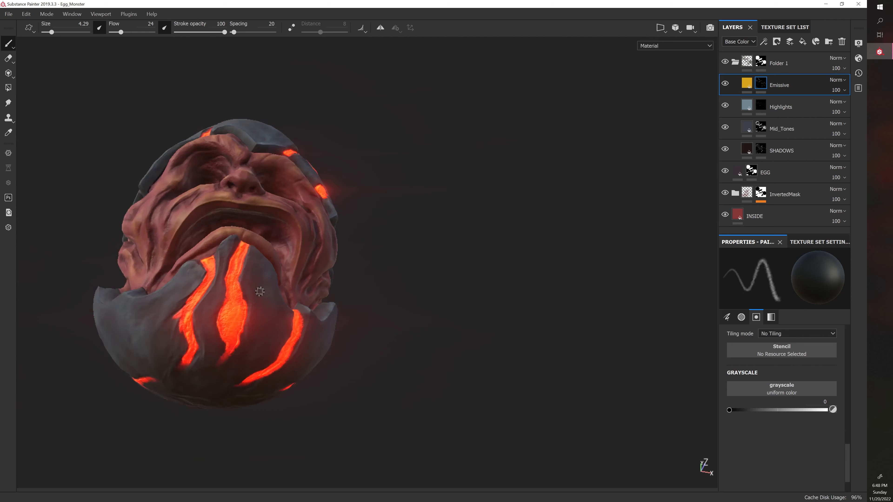
left_click_drag(243, 251, 369, 314, "alt")
key("ctrl+s")
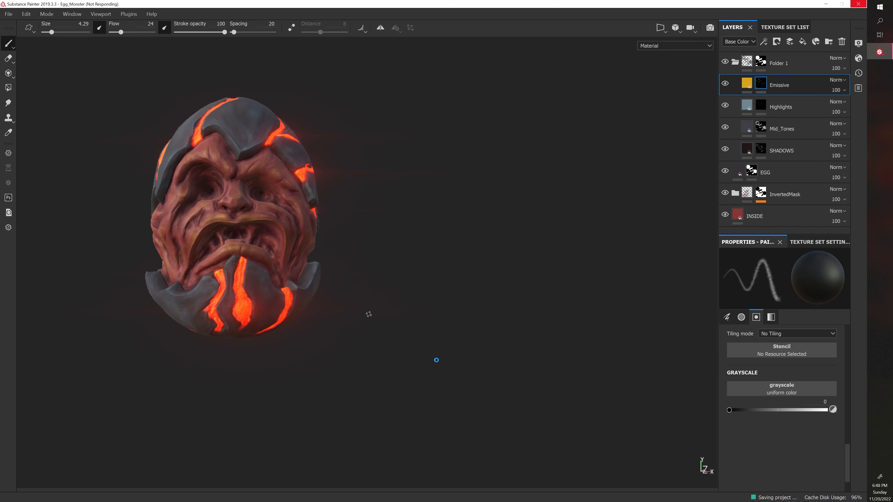
Soften the tip of the side spur on the chin shell's left streak with a 10.71 brush.
scroll(201, 315, "up", 3)
scroll(202, 315, "up", 6)
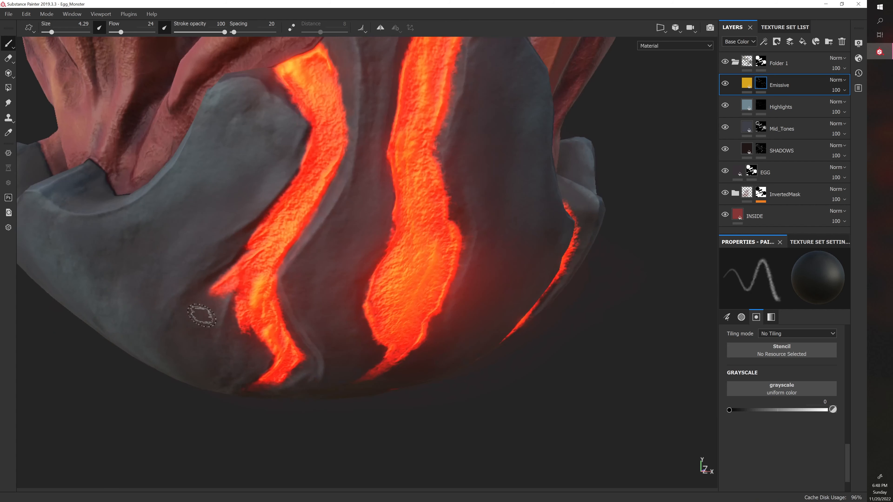
right_click_drag(202, 315, 224, 274, "ctrl")
left_click_drag(229, 275, 210, 289)
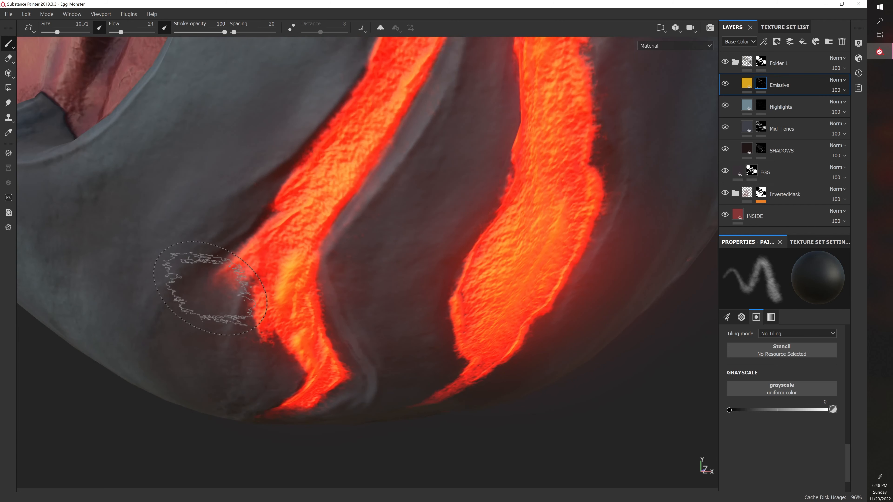
Trim the edges of the forked streak on the upper shell with a 4.29 brush.
scroll(212, 294, "down", 7)
scroll(383, 319, "up", 4)
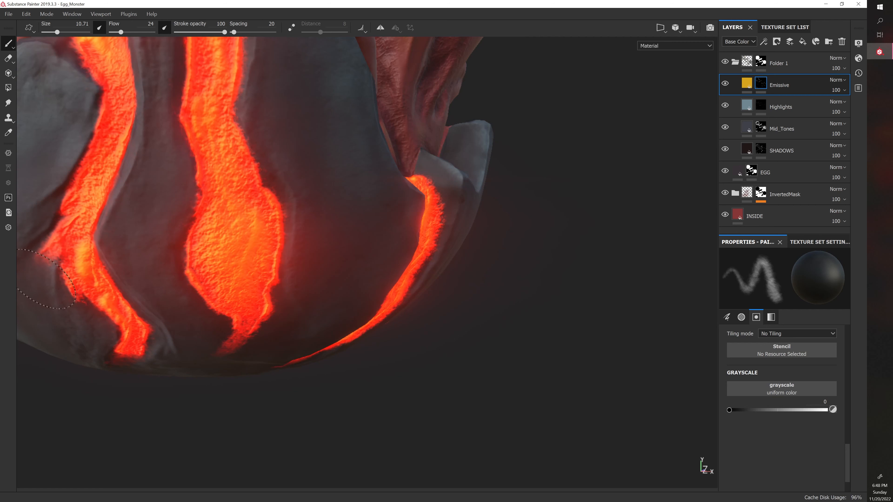
right_click_drag(161, 330, 205, 343, "alt")
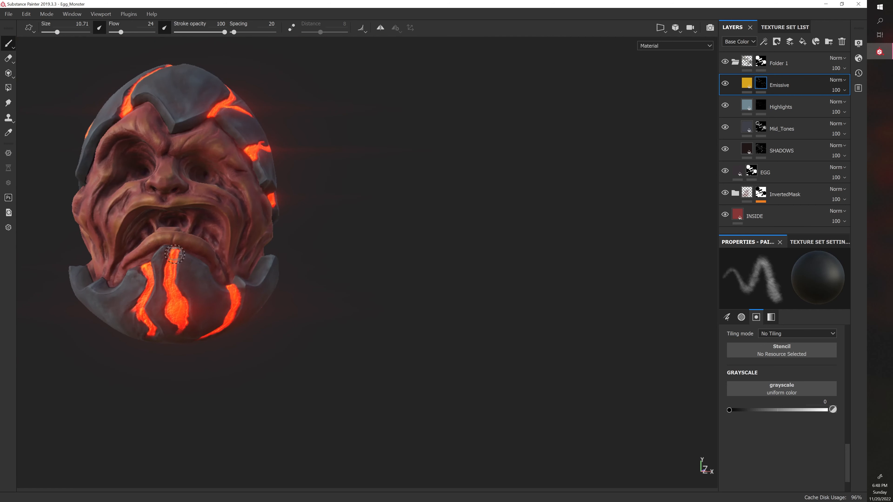
left_click_drag(178, 204, 141, 229, "alt")
right_click_drag(197, 197, 267, 225, "alt")
middle_click_drag(268, 148, 281, 246, "alt")
right_click_drag(317, 194, 298, 193, "ctrl")
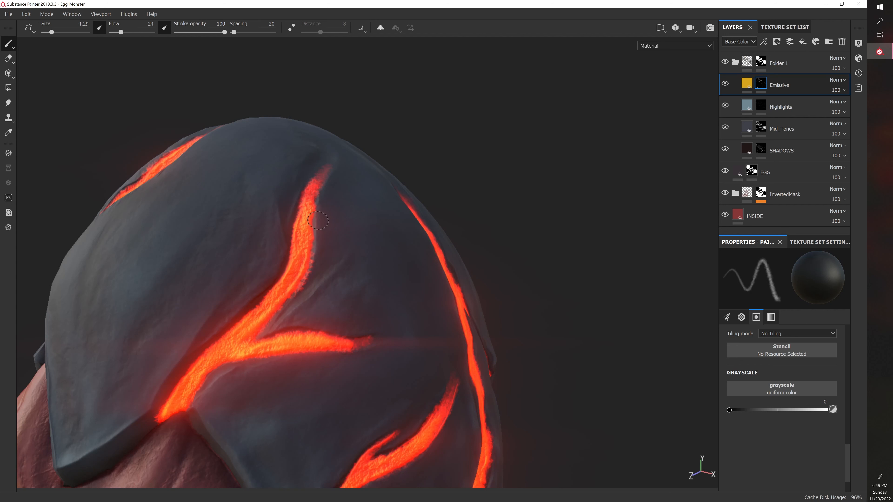
left_click_drag(382, 238, 338, 246, "alt")
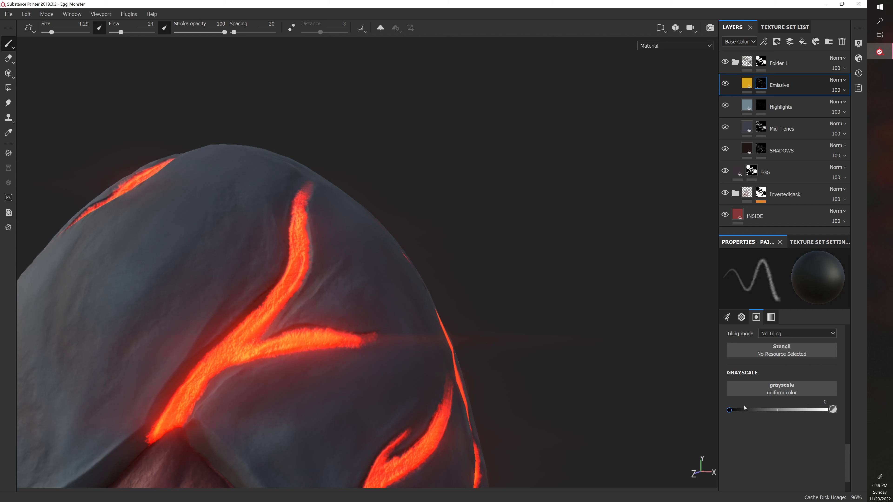
Paint four thin curved test strokes beside the upper shell's forked streak with the mask grayscale at 1.
left_click(826, 410)
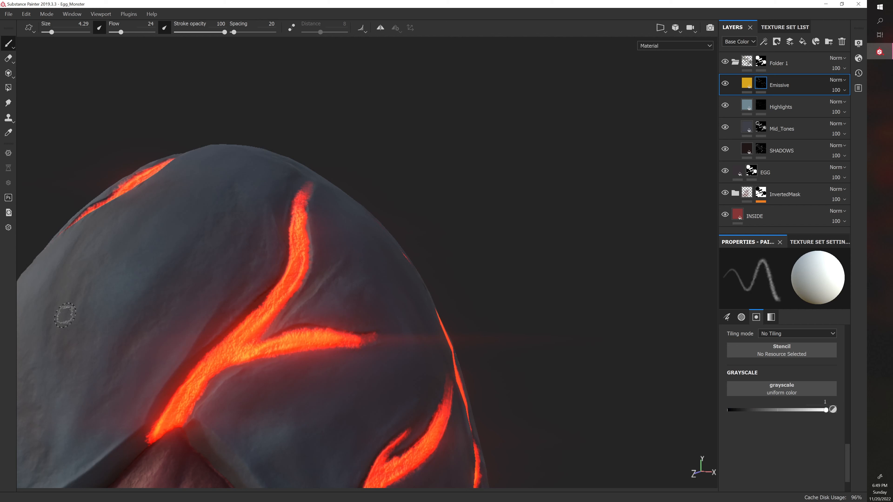
left_click_drag(56, 340, 236, 183)
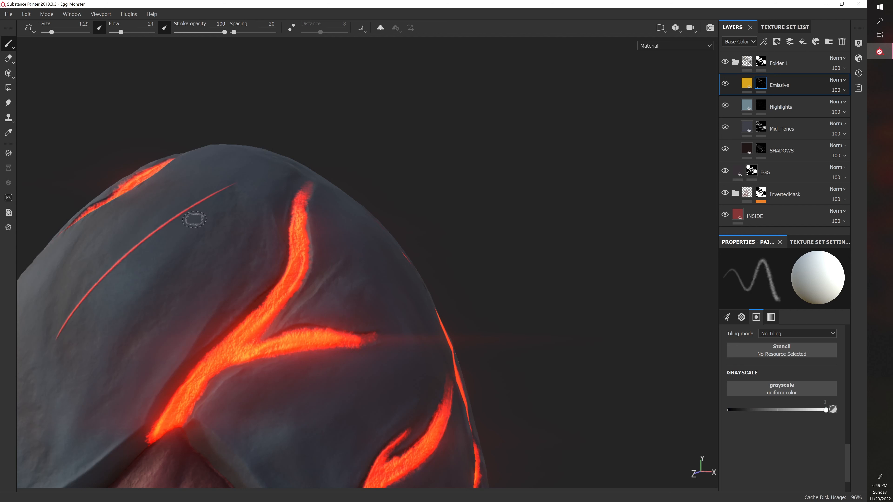
left_click_drag(79, 356, 271, 187)
left_click_drag(83, 379, 292, 193)
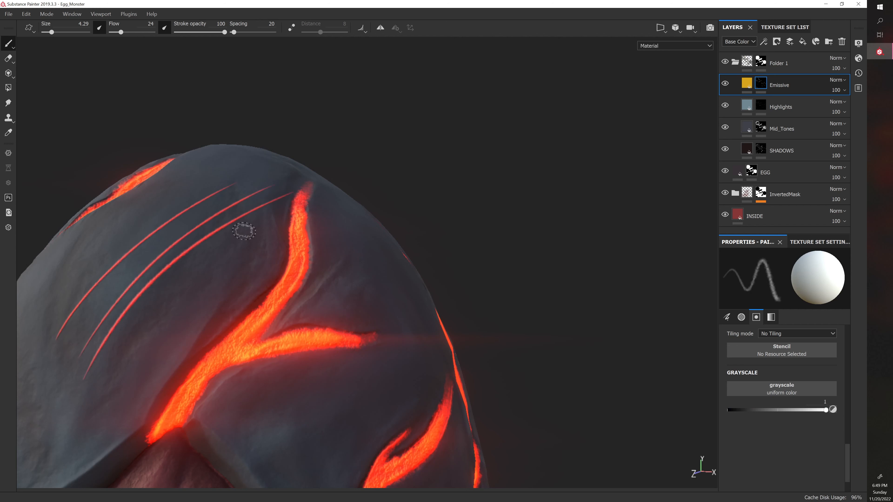
left_click_drag(116, 372, 291, 224)
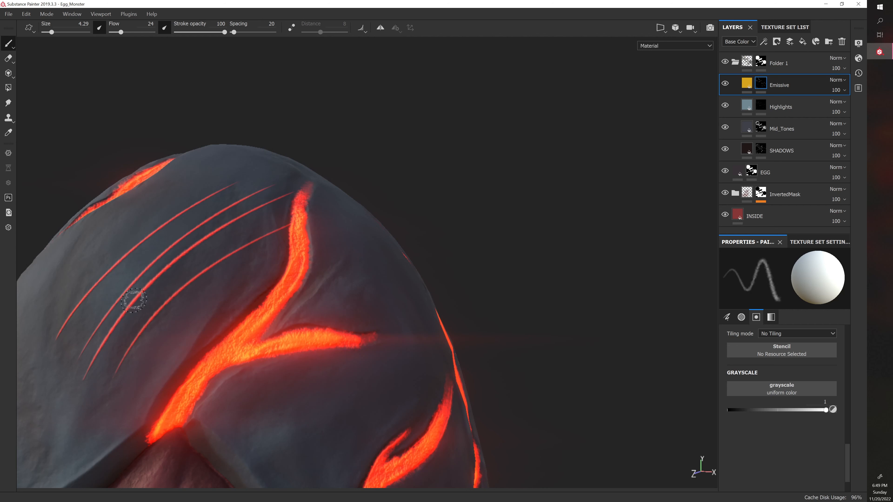
Undo the last three test strokes and paint two shorter curved ones on the upper shell.
key("ctrl+z")
key("ctrl+z")
key("ctrl+z")
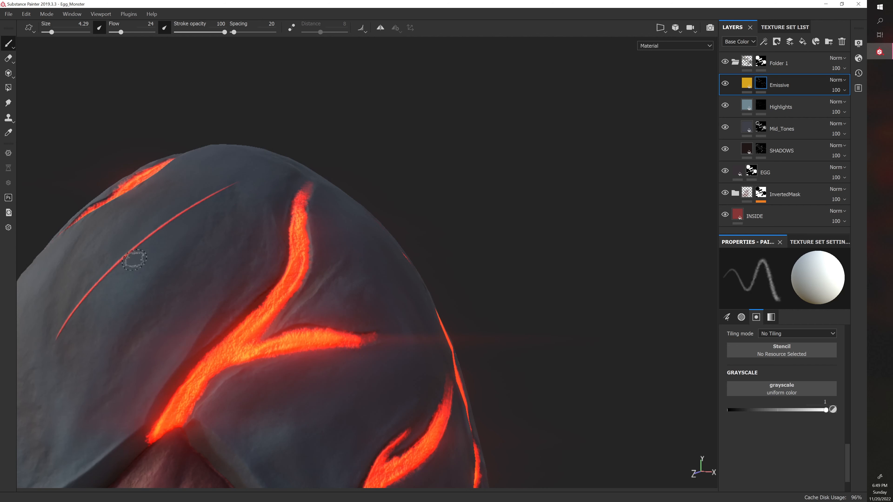
left_click_drag(75, 376, 214, 259)
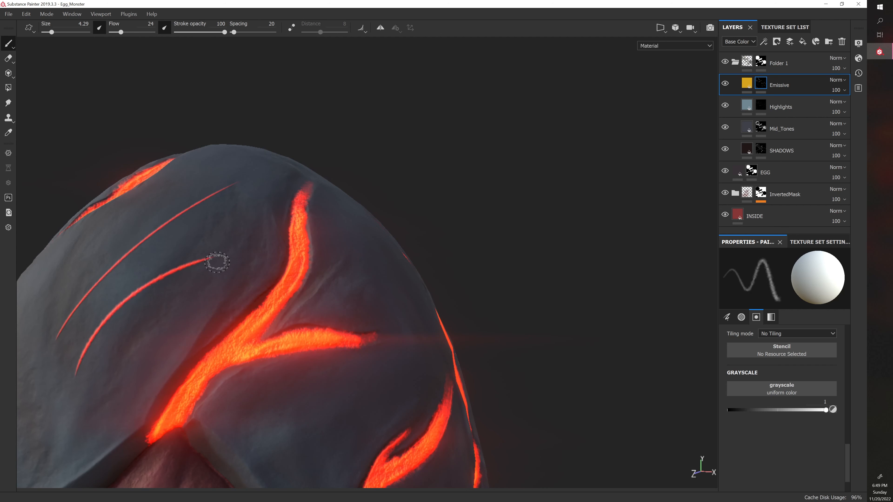
mouse_move(128, 343)
left_mouse_down()
mouse_move(130, 330)
mouse_move(166, 315)
mouse_move(194, 287)
mouse_move(221, 295)
left_mouse_up()
Undo all remaining test strokes on the upper shell and set the mask grayscale back to 0.
key("ctrl+z")
key("ctrl+z")
key("ctrl+z")
key("ctrl+z")
key("ctrl+z")
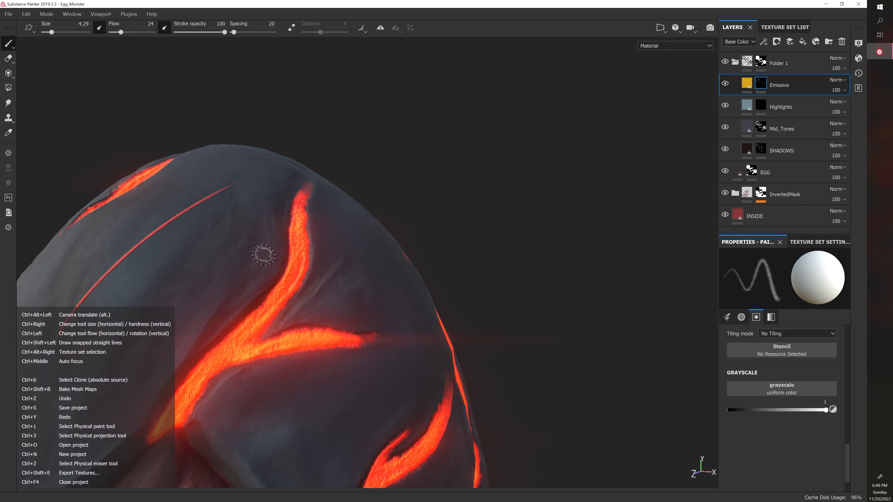
middle_click_drag(283, 286, 263, 279, "alt")
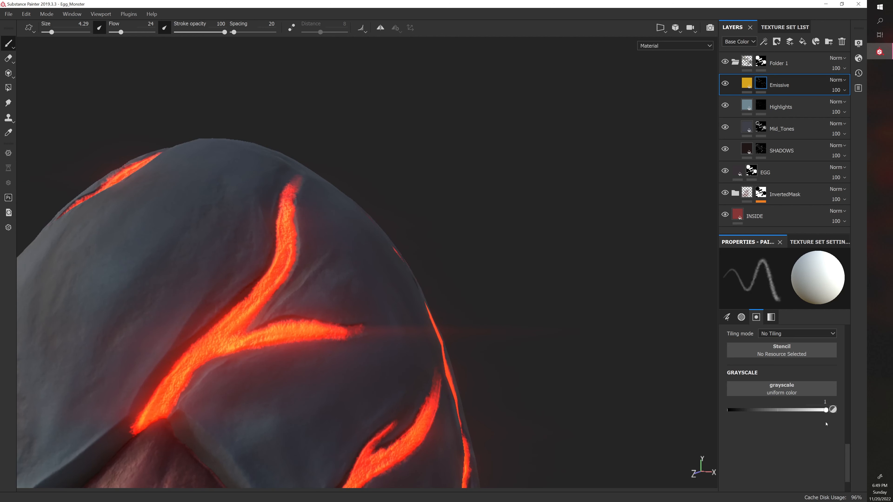
middle_click_drag(398, 375, 405, 358, "alt")
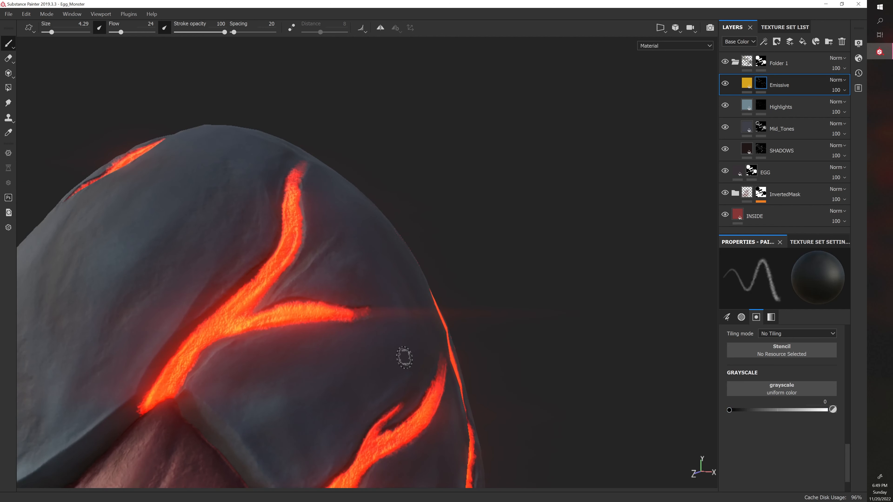
Erase along the inner fork and the upper branch of the upper shell's streak with a 3.85 Eraser.
key("2")
right_click_drag(351, 303, 316, 303, "ctrl")
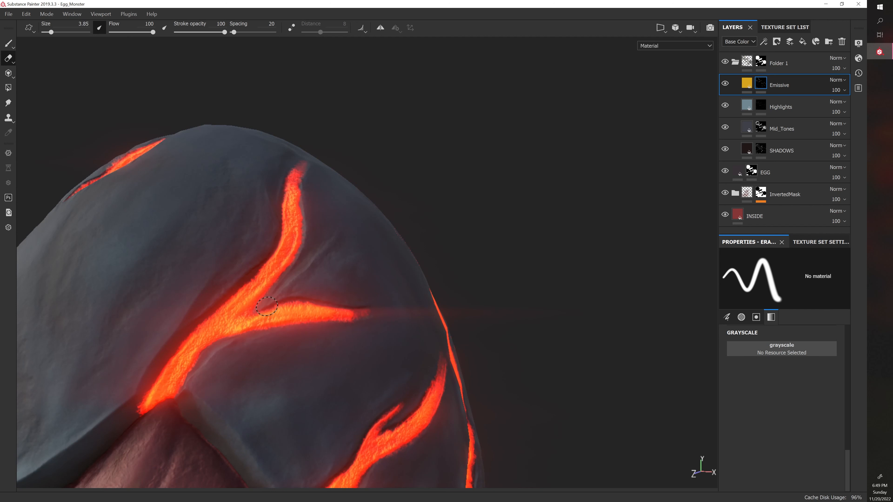
left_click_drag(267, 305, 307, 301)
left_click_drag(312, 268, 313, 256, "alt")
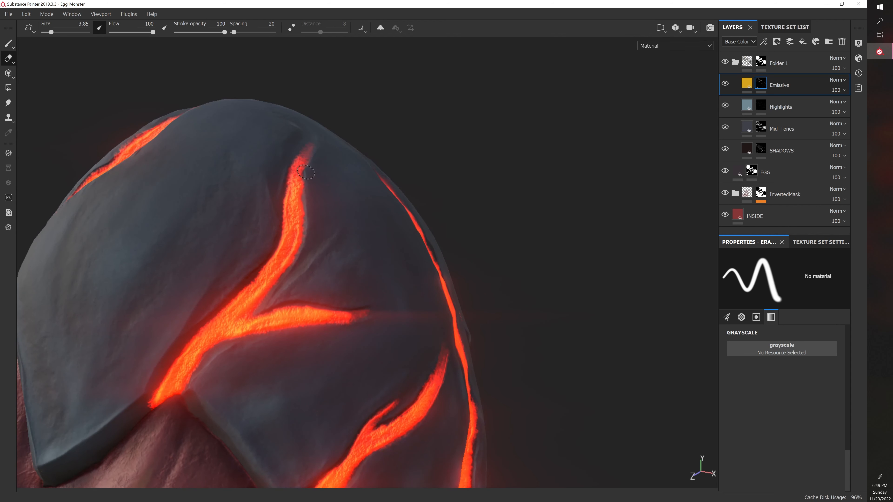
left_click_drag(306, 172, 307, 219)
Clean up the forked streak's edges near the shell rim and under its side branch with the 3.85 Eraser.
left_click_drag(286, 289, 278, 236, "alt")
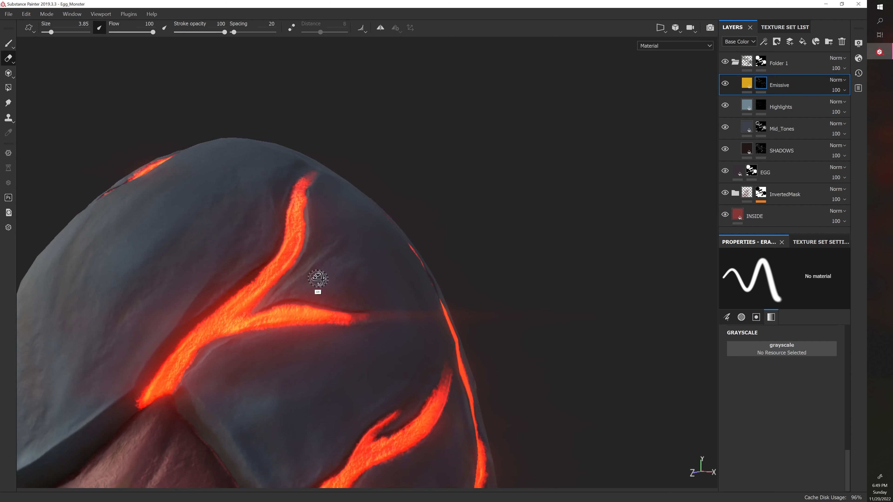
left_click_drag(318, 278, 295, 259, "alt")
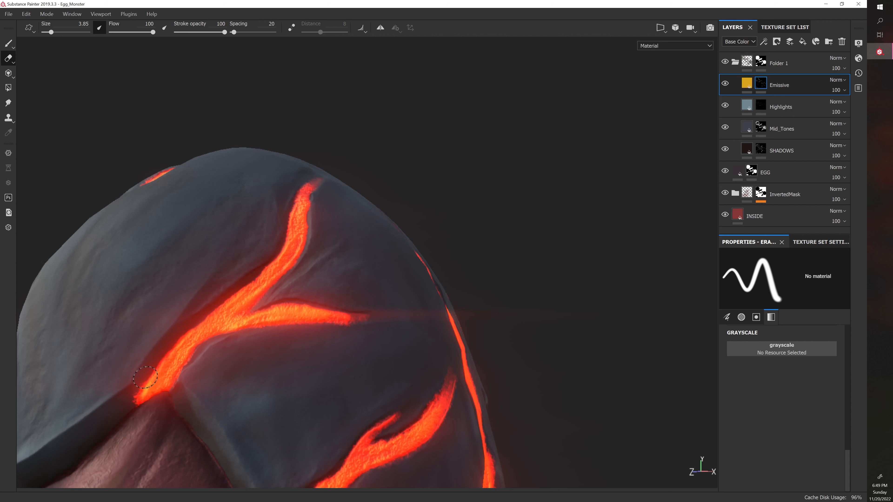
left_click_drag(134, 405, 205, 383, "alt")
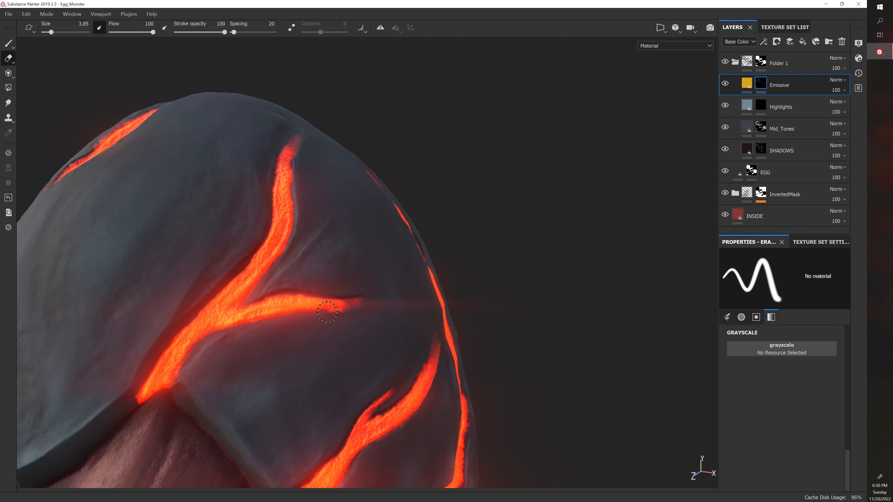
Fade the upper tip of the upper shell's forked streak with the Paint brush at grayscale 0, enlarging it up to 18.26.
left_click_drag(369, 320, 313, 187, "alt")
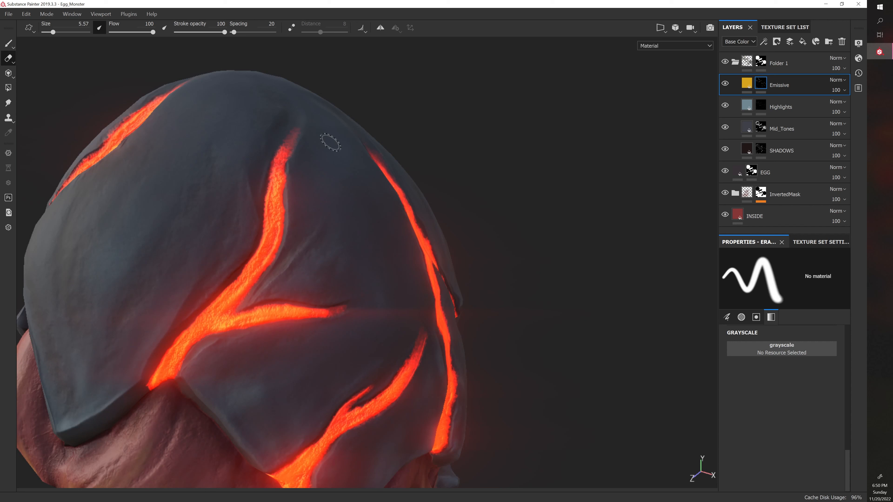
right_click_drag(323, 136, 293, 127, "ctrl")
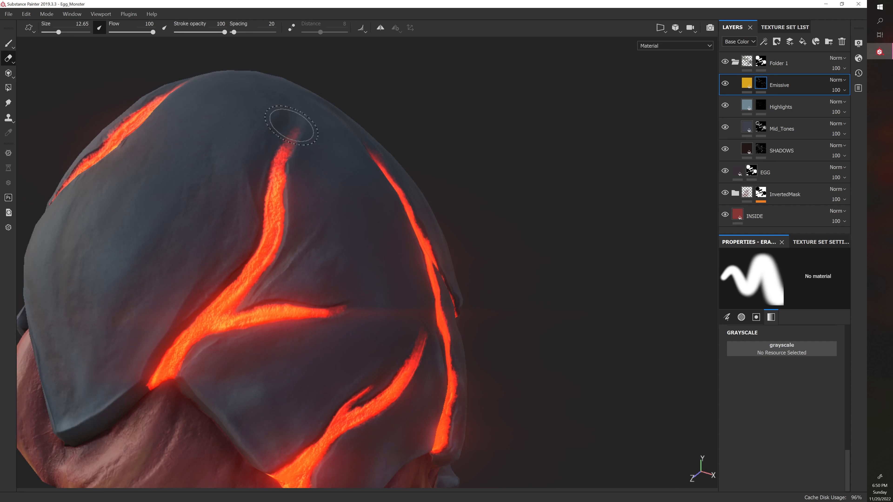
key("1")
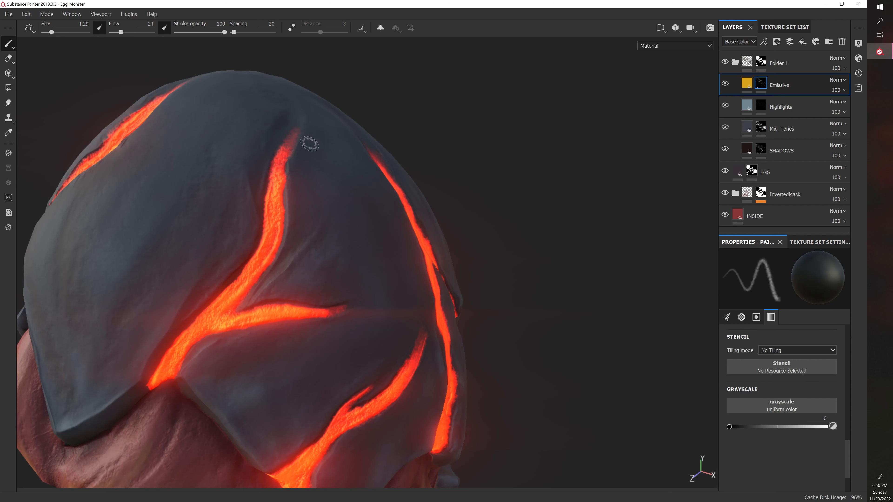
key("bracketright")
key("bracketright")
key("bracketright")
key("bracketright")
key("bracketright")
key("bracketright")
key("bracketright")
key("bracketright")
key("bracketright")
key("bracketright")
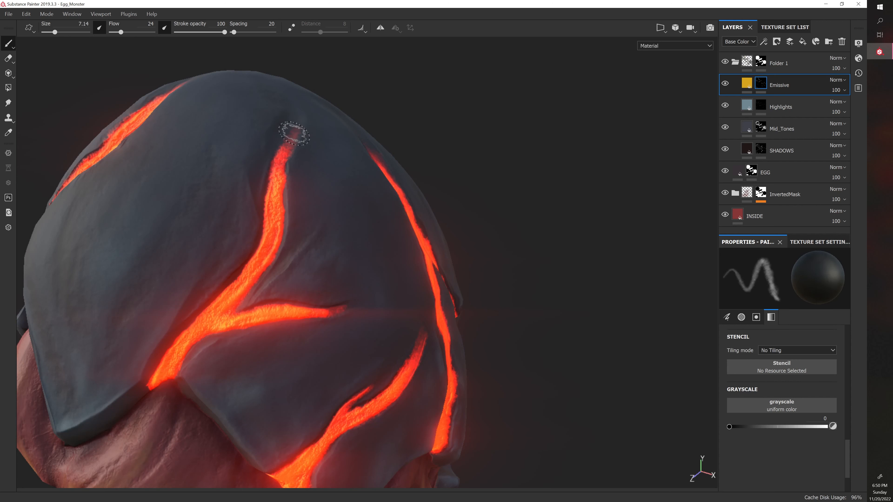
key("bracketright")
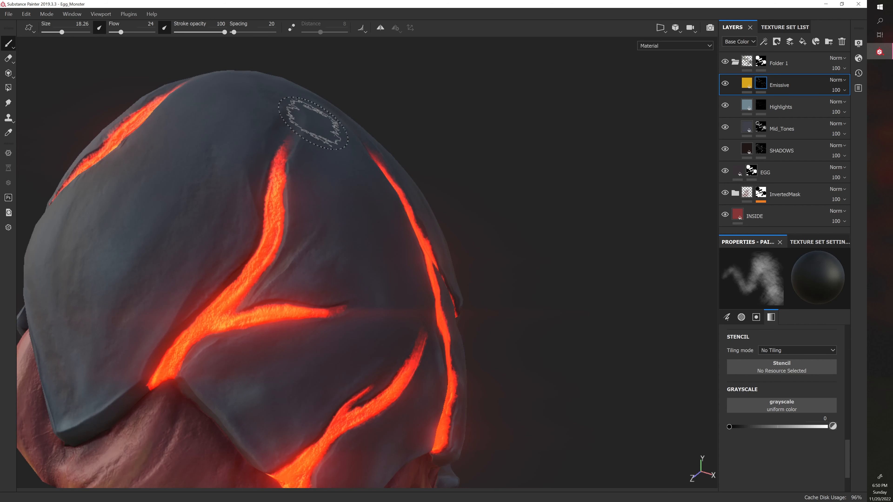
Soften the end of the forked streak's side branch with the black brush at sizes between 5.16 and 8.25.
key("bracketleft")
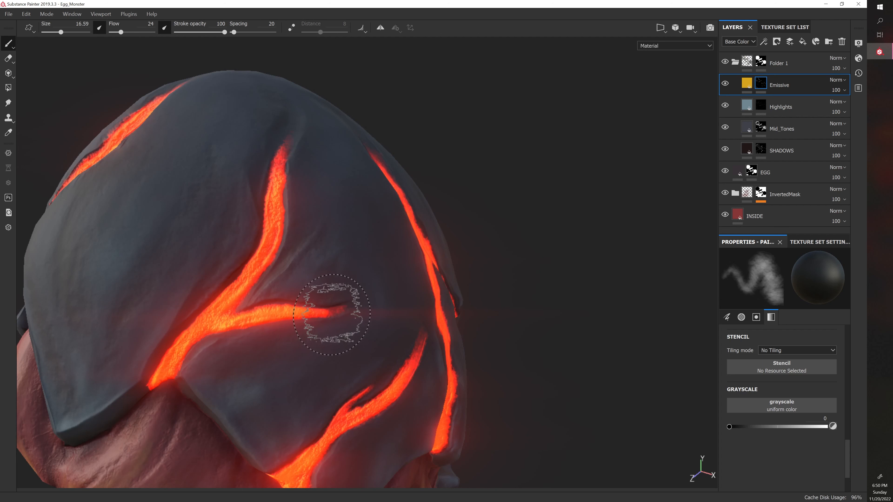
key("bracketleft")
key("bracketleft")
key("bracketleft")
key("bracketleft")
key("bracketleft")
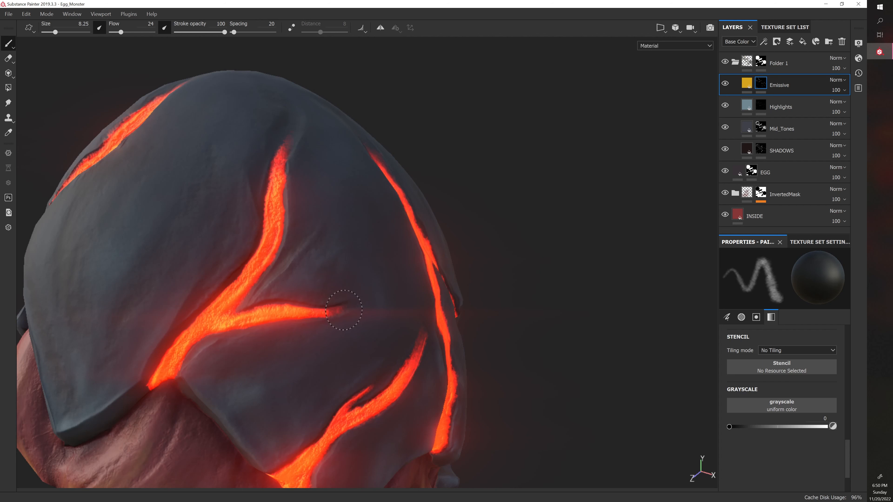
key("bracketleft")
key("bracketleft")
key("bracketleft")
key("bracketleft")
key("bracketleft")
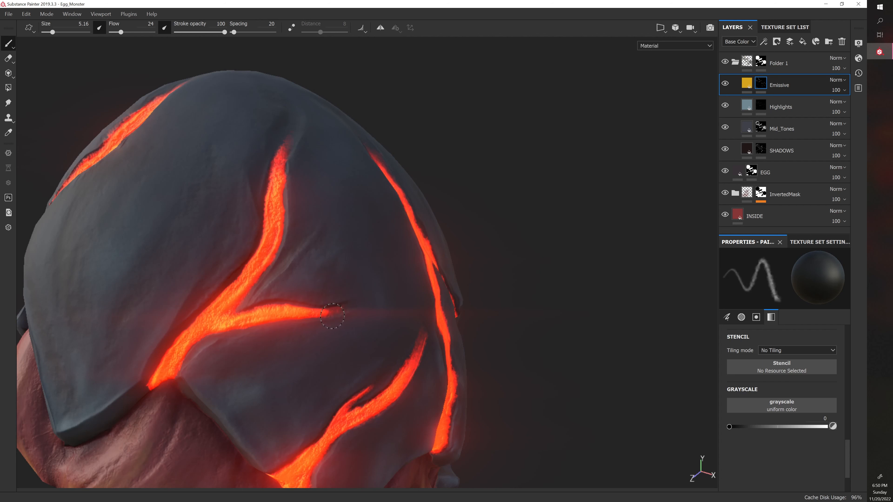
key("bracketright")
key("bracketright")
key("bracketright")
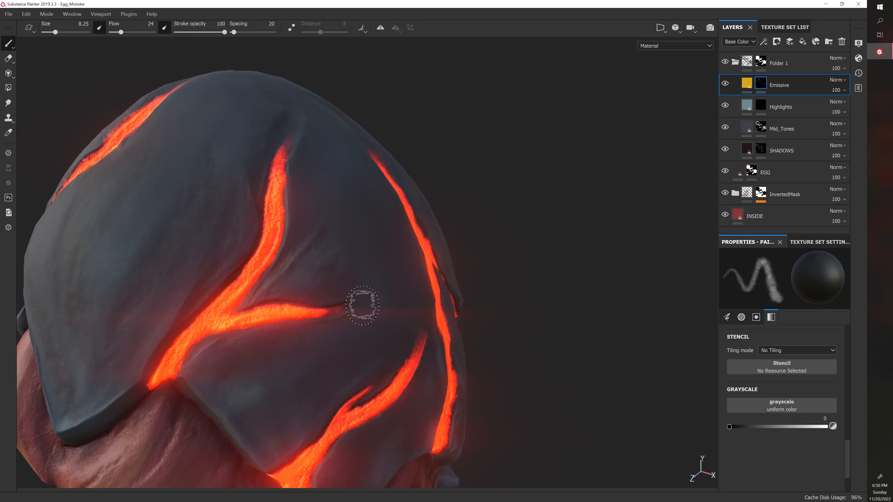
Set the mask grayscale to 1 and extend the side branch with a thin pointed tip using a 4.29 brush.
mouse_move(362, 306)
right_mouse_down("alt")
mouse_move(377, 259)
mouse_move(370, 252)
right_mouse_up("alt")
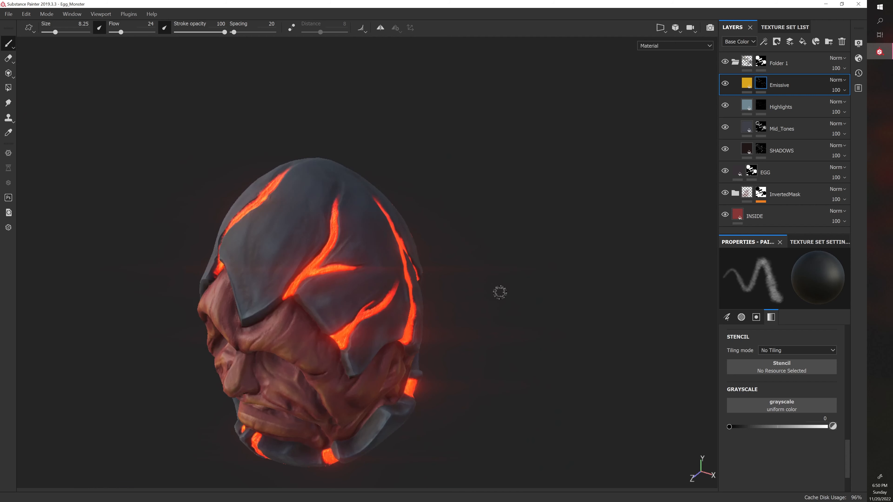
left_click_drag(500, 293, 489, 284, "alt")
right_click_drag(488, 283, 480, 263, "alt")
left_click_drag(778, 426, 832, 427)
right_click_drag(557, 333, 541, 297, "alt")
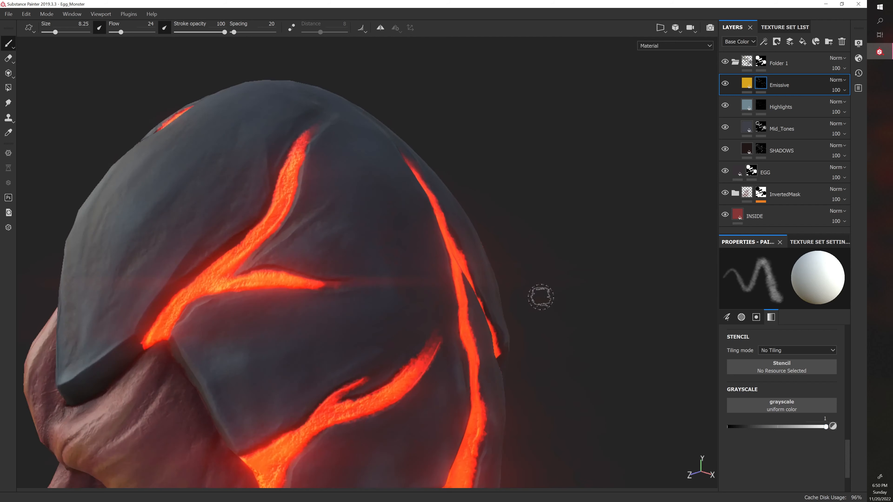
key("bracketleft")
key("bracketleft")
key("bracketleft")
key("bracketleft")
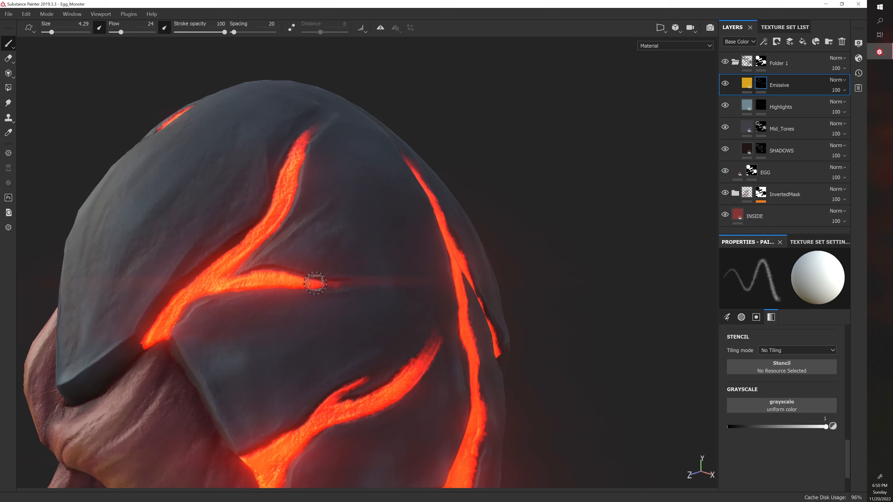
mouse_move(340, 283)
left_mouse_down()
mouse_move(353, 279)
mouse_move(331, 284)
mouse_move(368, 283)
left_mouse_up()
left_click_drag(553, 222, 584, 249, "alt")
left_click_drag(292, 125, 331, 118, "alt")
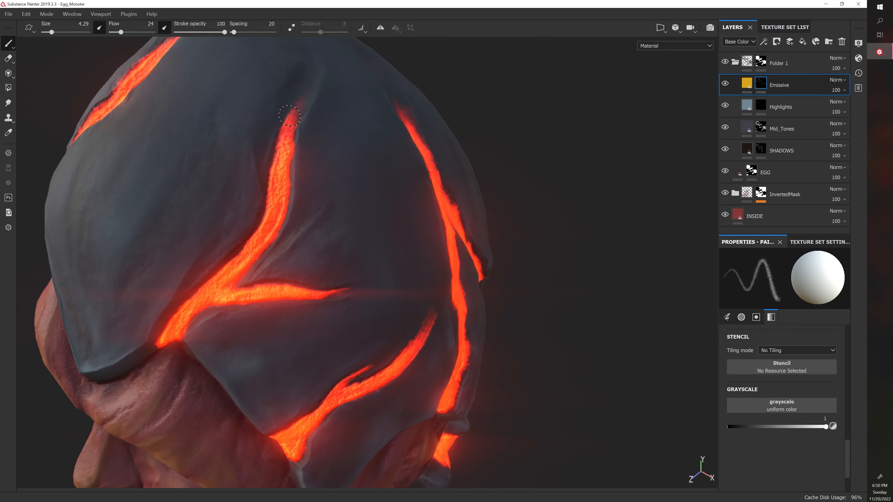
mouse_move(401, 142)
left_mouse_down("alt")
mouse_move(535, 213)
mouse_move(526, 160)
left_mouse_up("alt")
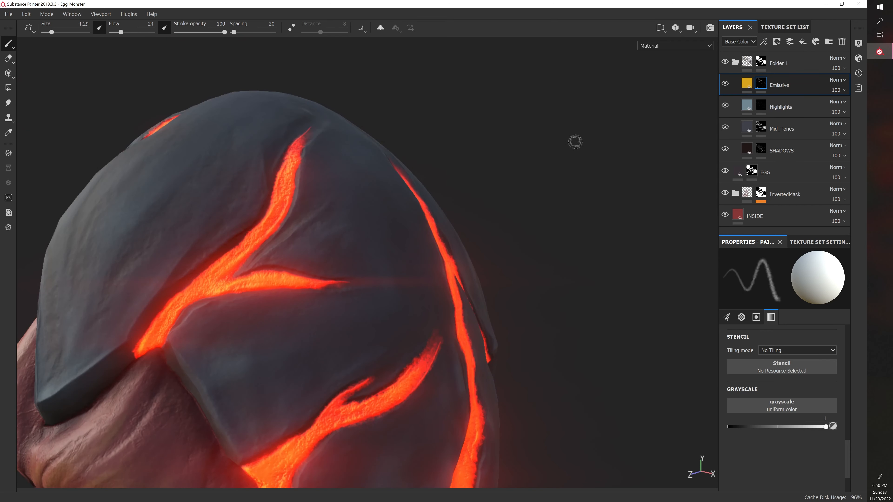
Set the mask grayscale back to 0 and tidy the lower forked streak's edge near the shell rim with a 2.79 brush.
left_click_drag(768, 424, 729, 426)
left_click_drag(531, 292, 519, 259, "alt")
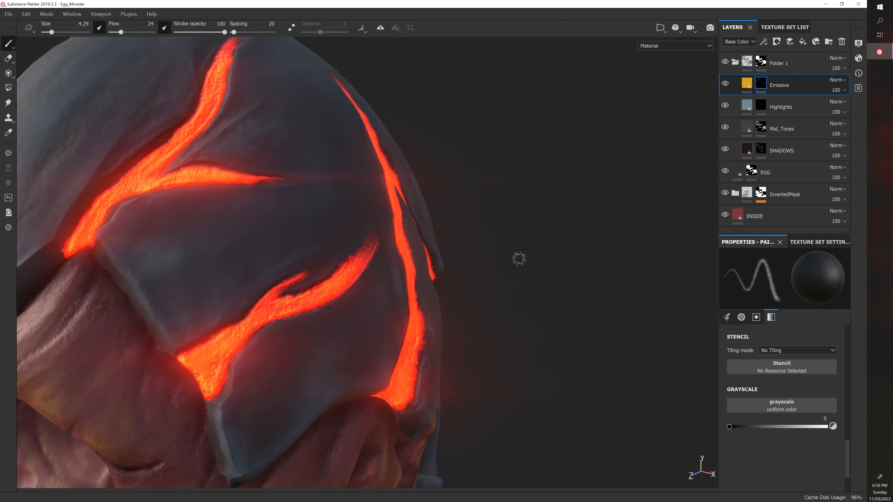
key("bracketleft")
key("bracketleft")
key("bracketleft")
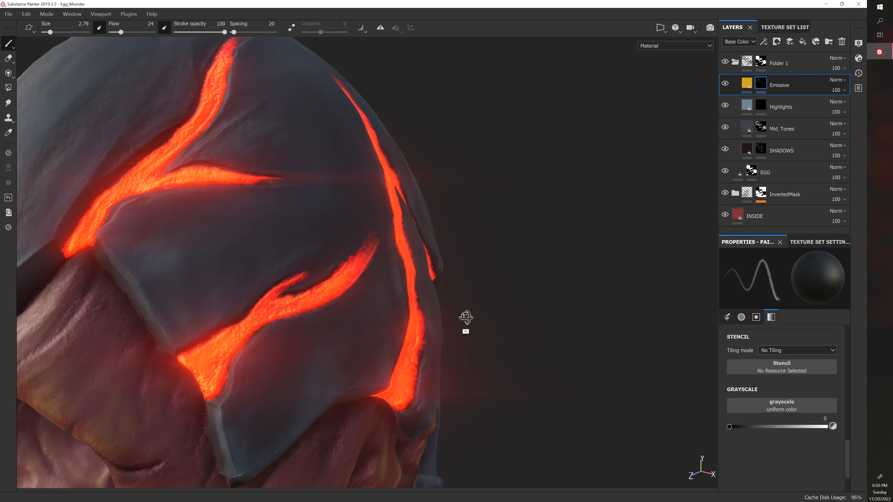
left_click_drag(467, 319, 464, 299, "alt")
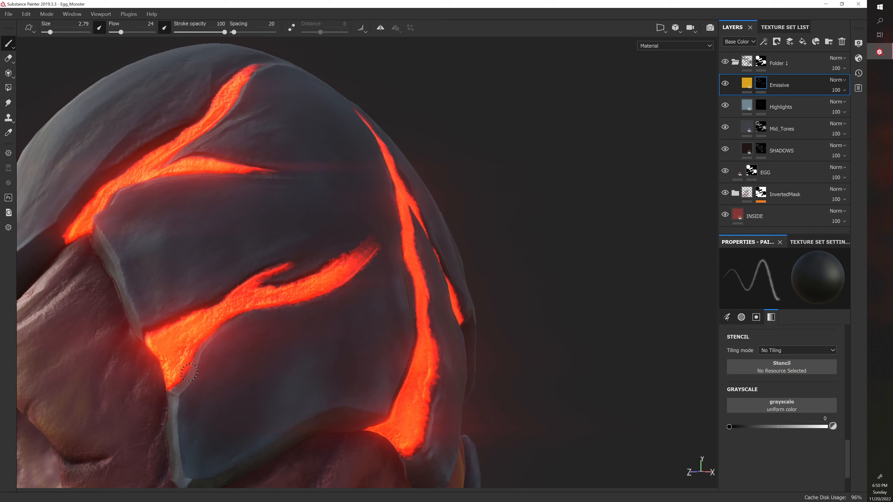
scroll(190, 372, "up", 3)
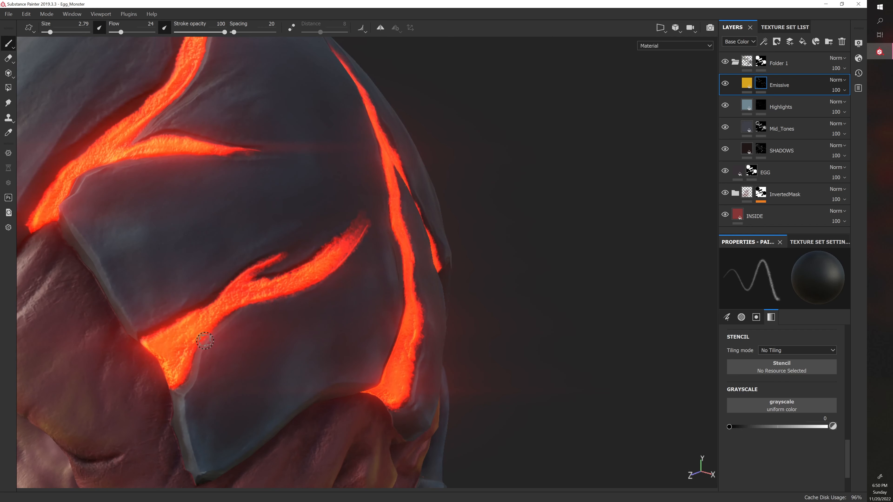
left_click_drag(207, 343, 235, 332, "alt")
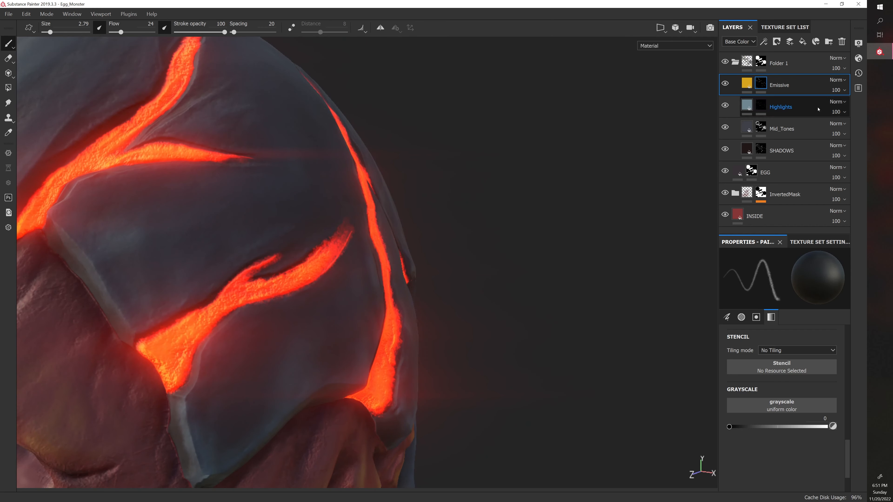
Set the main shader's Emissive Intensity to 8 after trying 4.16, and glance at the display settings.
left_click(859, 58)
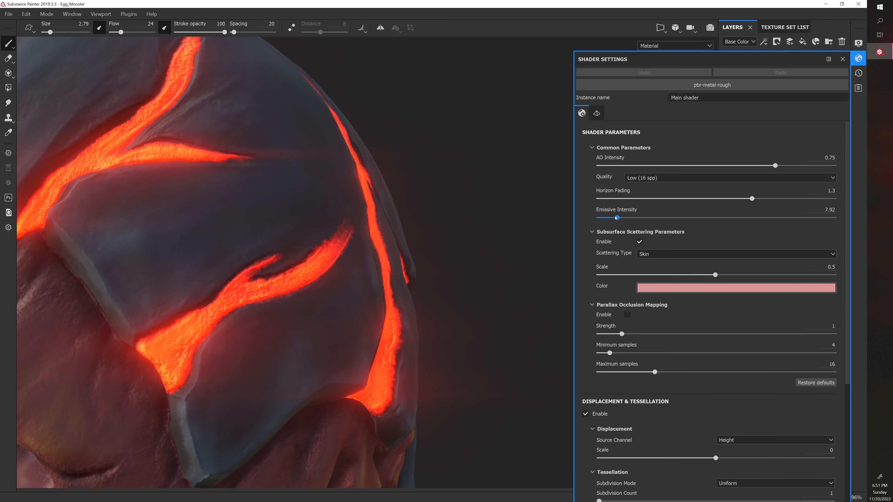
left_click_drag(620, 221, 608, 219)
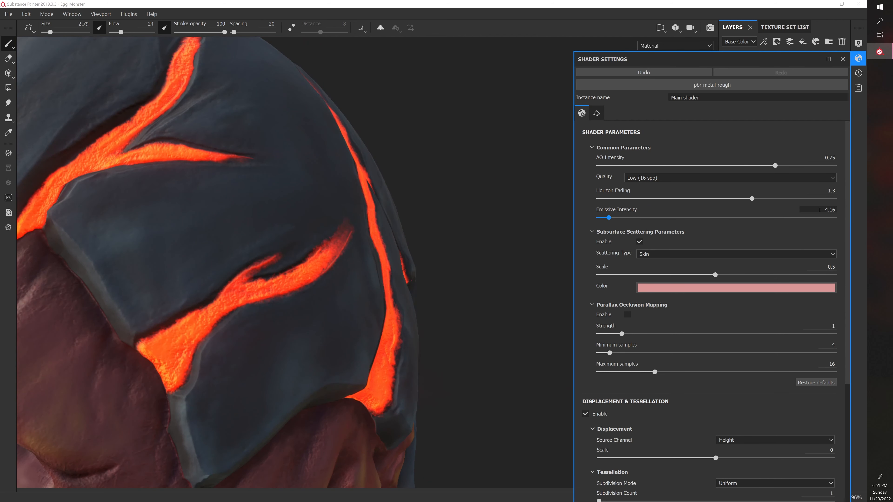
left_click_drag(822, 211, 861, 213)
type("8")
key("Return")
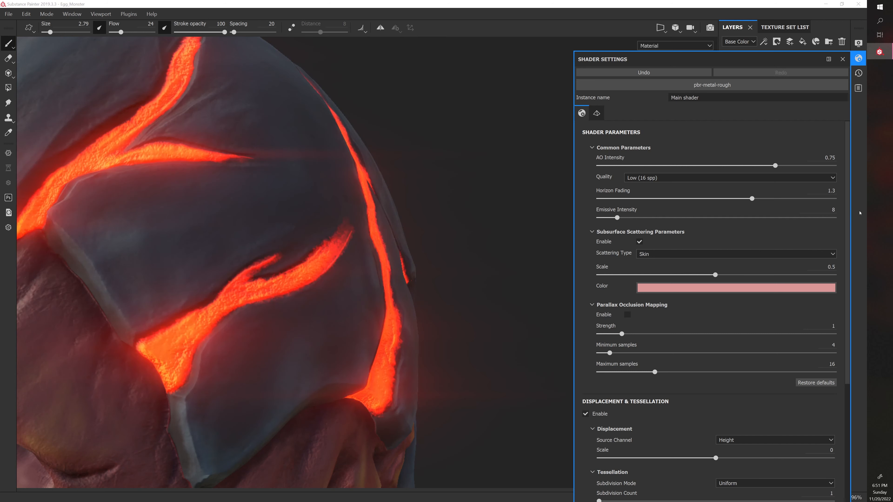
left_click(859, 43)
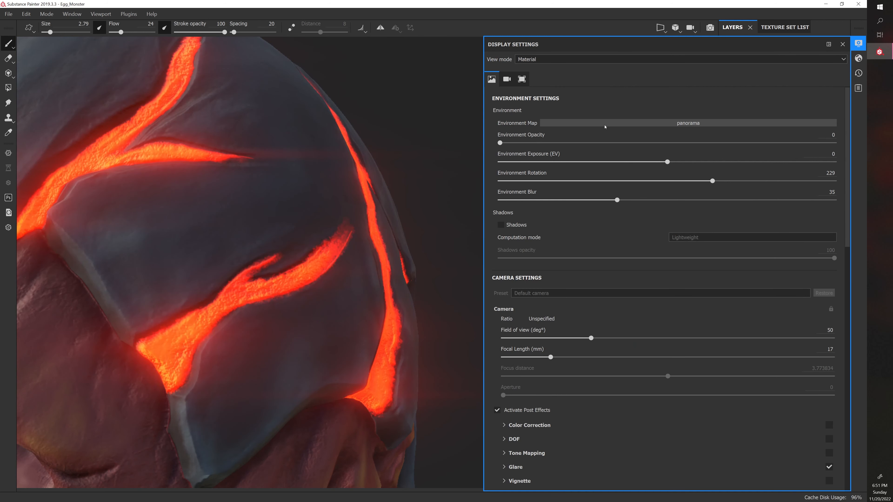
left_click(858, 43)
Trim the outer tip of the lower forked streak with a black 5.16 brush.
left_click_drag(520, 240, 478, 283, "alt")
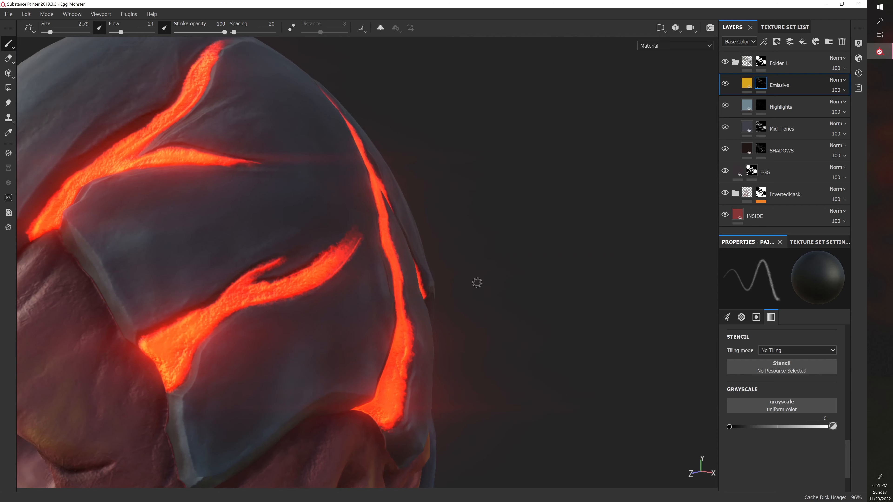
key("bracketleft")
key("bracketright")
key("bracketright")
key("bracketright")
key("bracketright")
left_click_drag(348, 227, 360, 230)
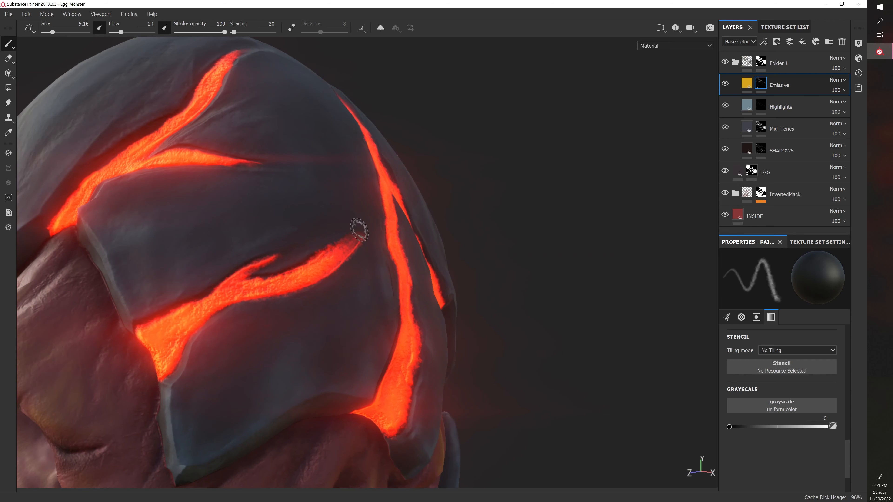
Clean up the lower forked streak's edges beside the shell rim with the black brush at sizes 3.5 and 2.79.
key("bracketleft")
key("bracketleft")
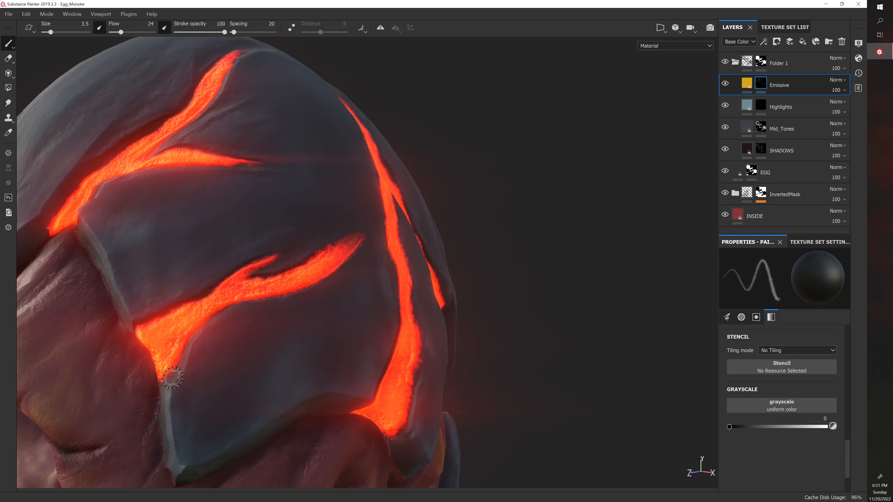
left_click_drag(173, 373, 155, 324, "alt")
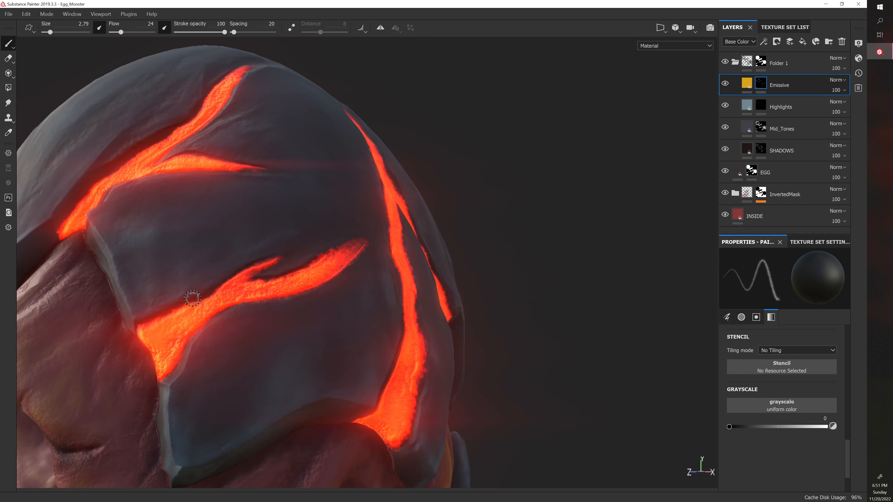
mouse_move(224, 343)
left_mouse_down("alt")
mouse_move(238, 349)
mouse_move(204, 328)
mouse_move(255, 309)
mouse_move(319, 265)
left_mouse_up("alt")
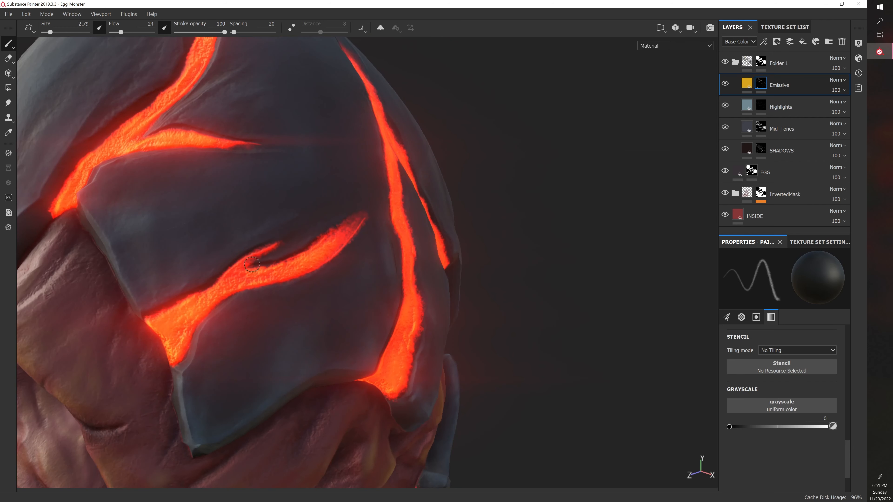
Trim the lower streak's short side branch with a 7.14 black brush and taper its main tip with a 4.29 one.
key("bracketright")
key("bracketright")
key("bracketright")
key("bracketright")
key("bracketright")
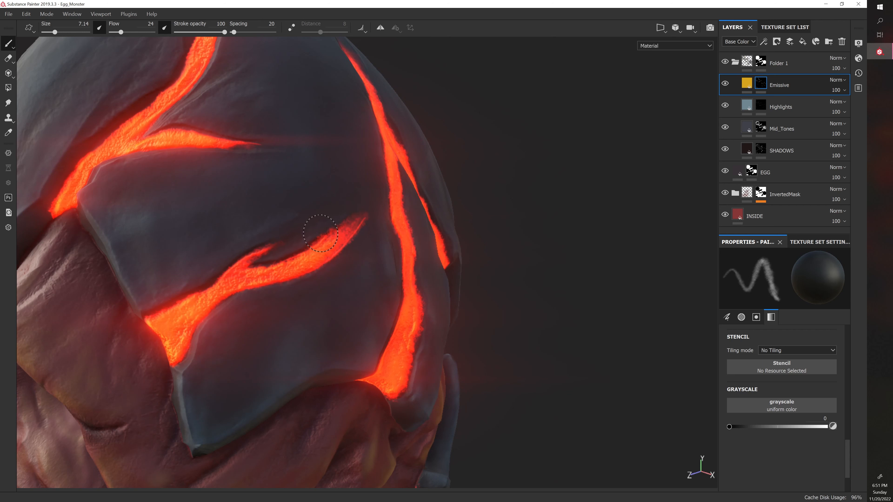
key("bracketleft")
key("bracketleft")
key("bracketleft")
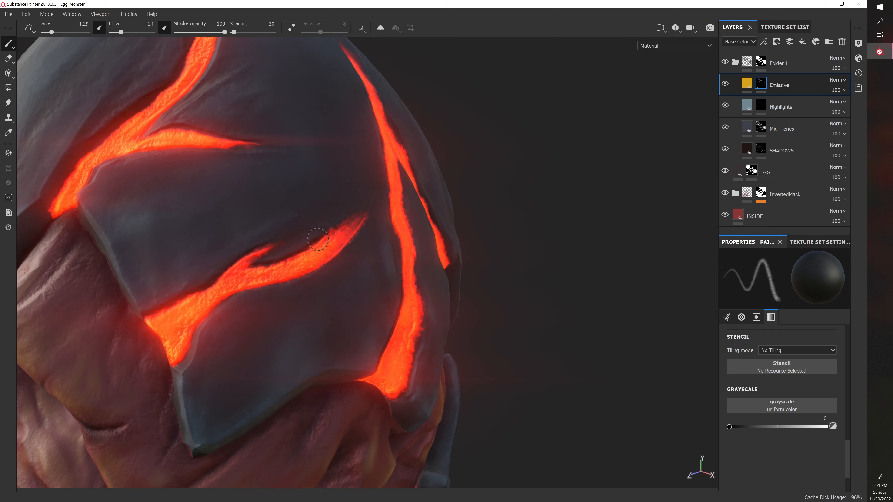
left_click_drag(372, 259, 343, 248, "alt")
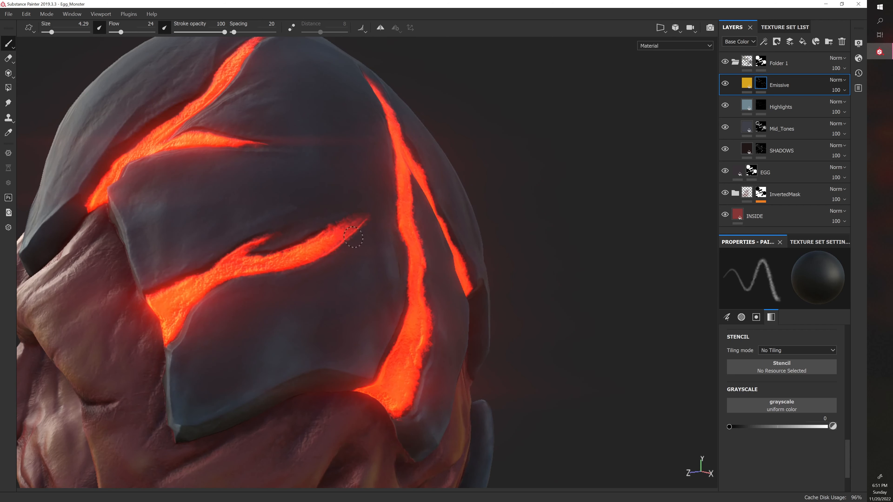
mouse_move(315, 273)
left_mouse_down("alt")
mouse_move(327, 261)
mouse_move(303, 271)
left_mouse_up("alt")
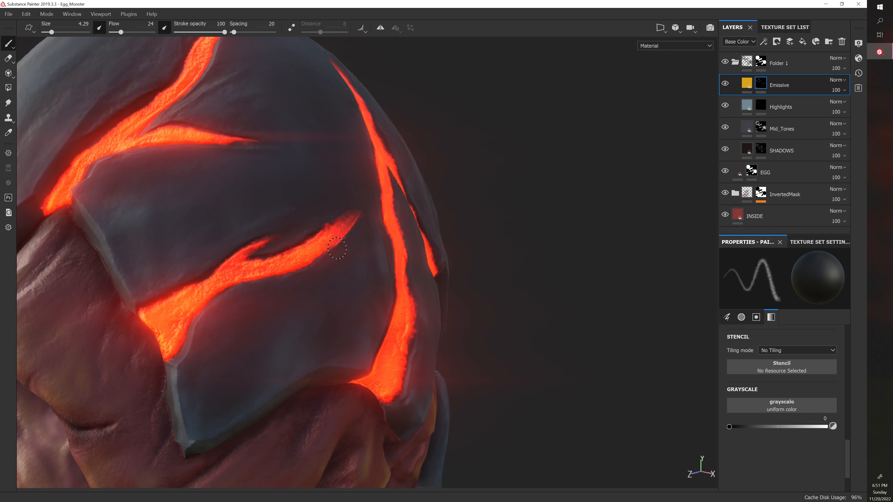
left_click_drag(348, 235, 331, 220, "alt")
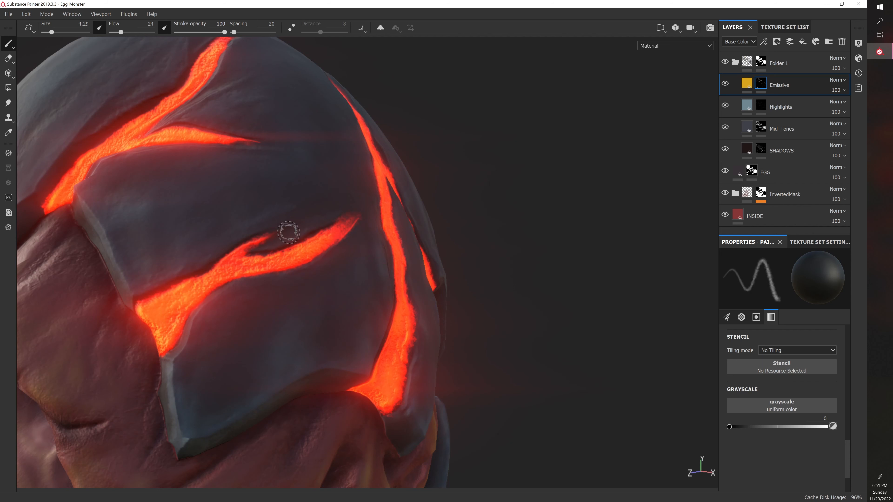
Examine the trimmed streaks from farther away, around to the forked streak on the rear side of the shell.
left_click_drag(285, 305, 247, 351, "alt")
right_click_drag(296, 334, 296, 334, "alt")
scroll(297, 335, "down", 2, "alt")
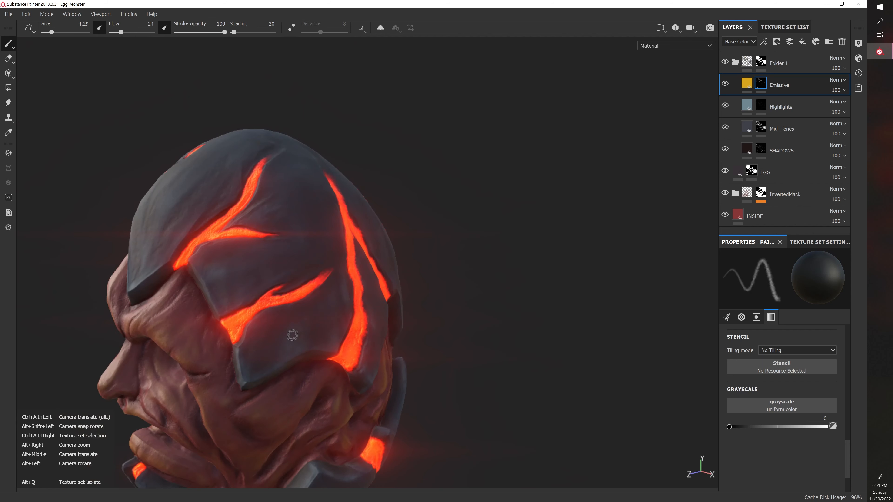
mouse_move(292, 335)
left_mouse_down("alt")
mouse_move(455, 325)
mouse_move(348, 290)
left_mouse_up("alt")
middle_click_drag(455, 301, 333, 279, "alt")
left_click_drag(433, 296, 351, 303, "alt")
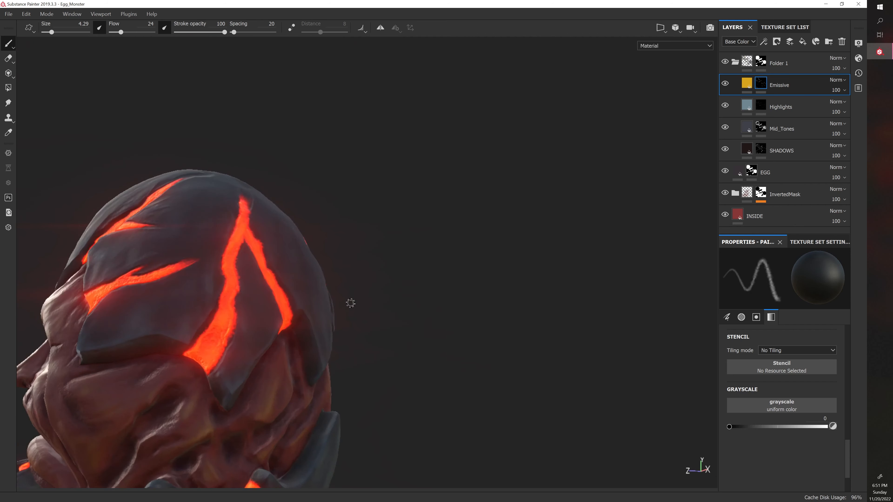
Save the project.
right_click_drag(351, 303, 408, 309, "alt")
left_click_drag(467, 303, 453, 320, "alt")
key("ctrl+s")
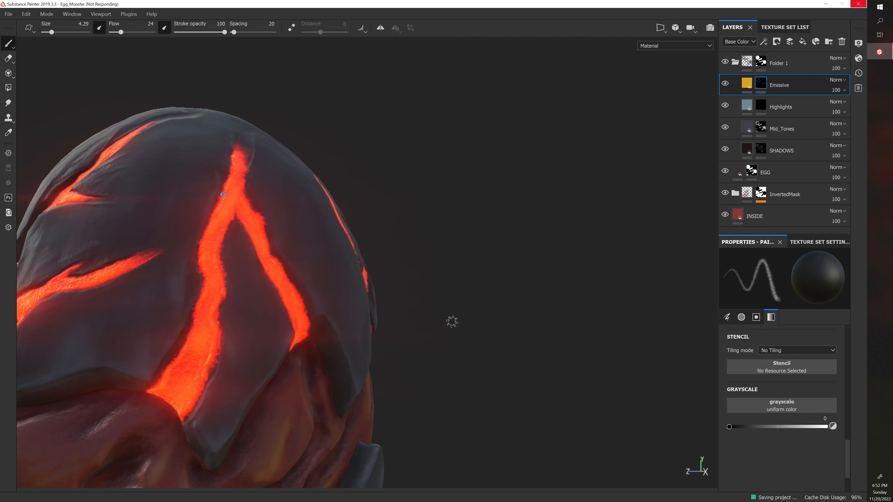
Clean up the outer edge of the wide branch of the inverted-V streak on the rear shell with a black 5.16 brush.
key("bracketright")
left_click_drag(492, 272, 420, 241, "alt")
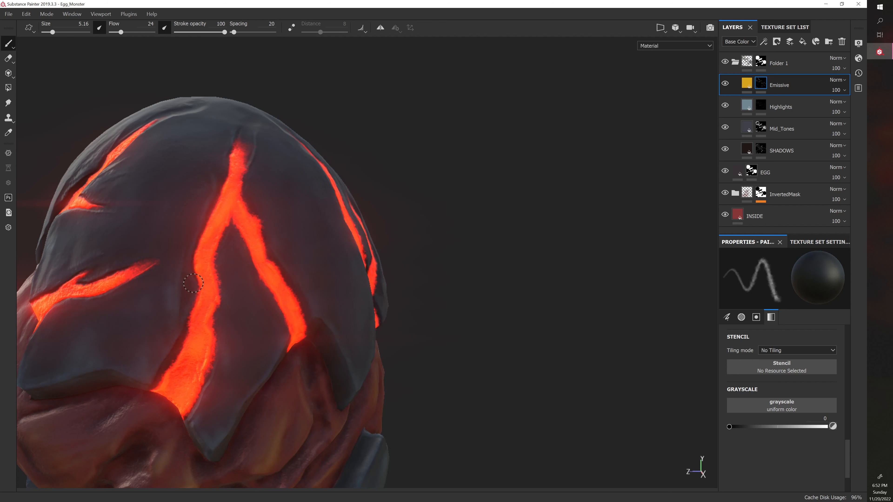
left_click_drag(464, 255, 417, 193, "alt")
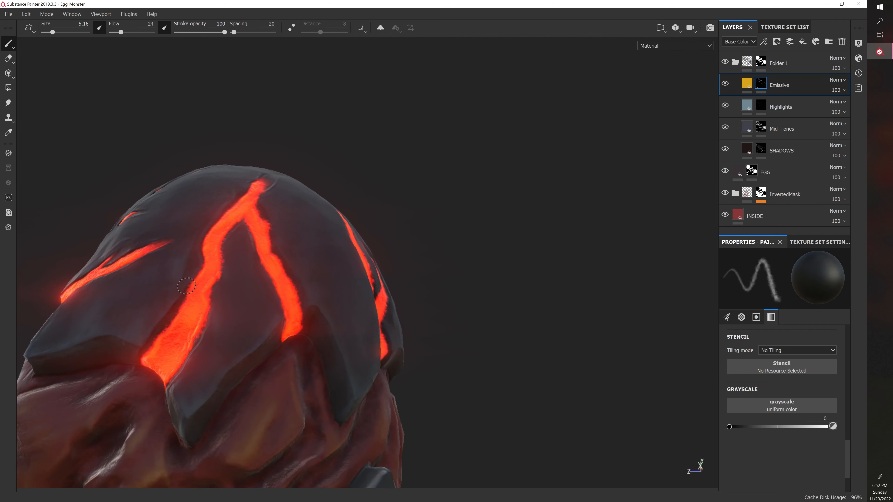
left_click_drag(482, 321, 474, 319, "alt")
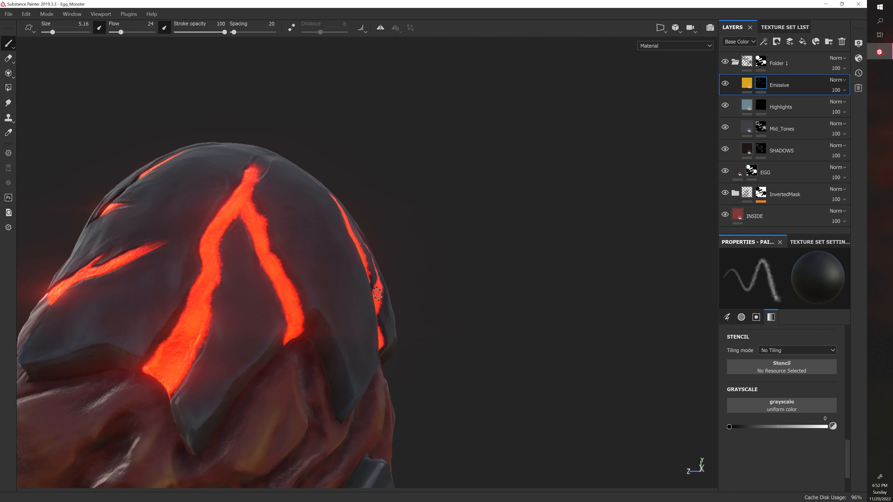
left_click_drag(465, 287, 422, 270, "alt")
Trim the wide branch's inner edge, from the fork down to the shell rim, with the black 5.16 brush.
left_click_drag(228, 227, 232, 220)
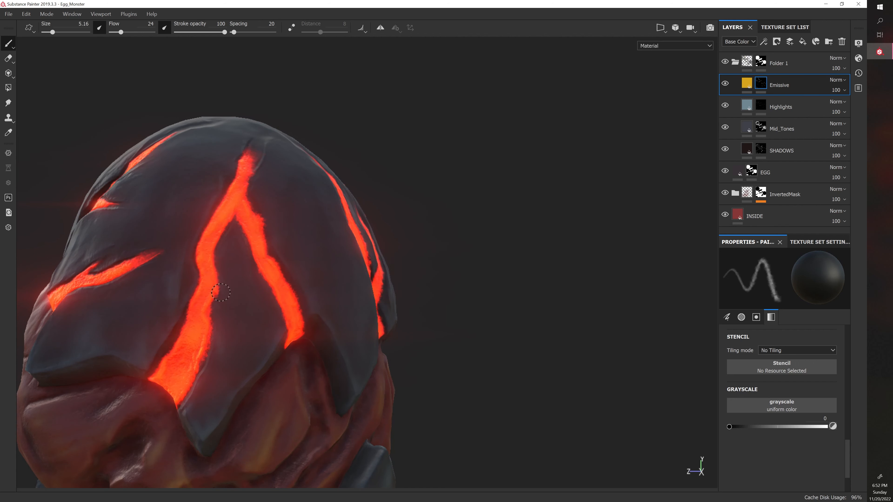
left_click_drag(220, 293, 249, 266, "alt")
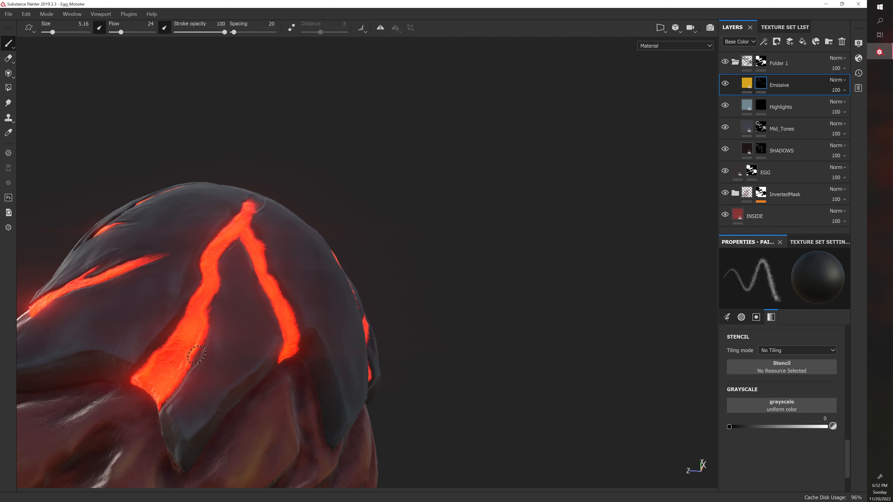
mouse_move(196, 355)
left_mouse_down("alt")
mouse_move(210, 394)
mouse_move(189, 370)
left_mouse_up("alt")
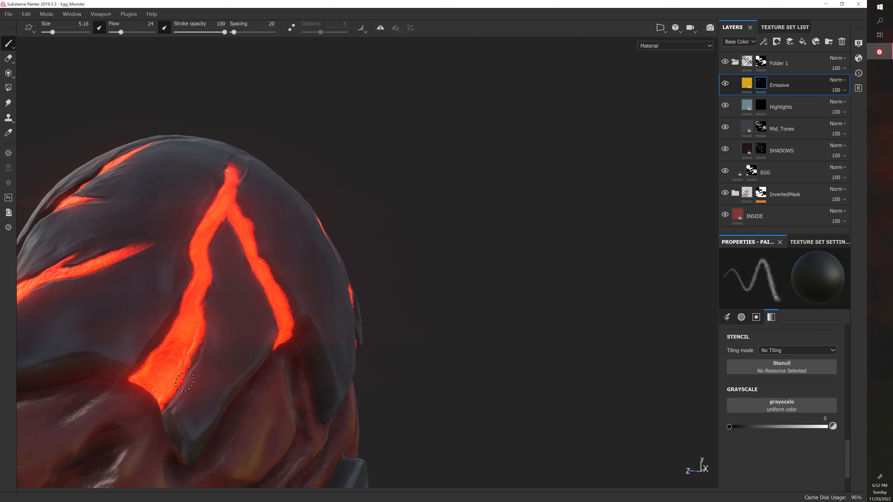
mouse_move(161, 413)
left_mouse_down("alt")
mouse_move(274, 345)
mouse_move(179, 379)
left_mouse_up("alt")
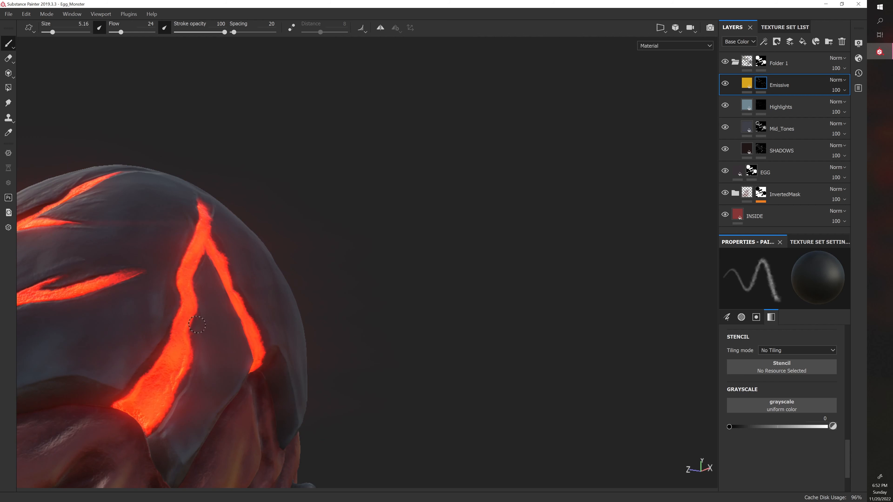
mouse_move(197, 325)
left_mouse_down("alt")
mouse_move(202, 301)
mouse_move(180, 289)
left_mouse_up("alt")
Trim the narrow branch of the inverted-V streak along its outer edge and rim end with the 5.16 brush, and save the project.
mouse_move(169, 235)
left_mouse_down("alt")
mouse_move(384, 258)
mouse_move(364, 273)
left_mouse_up("alt")
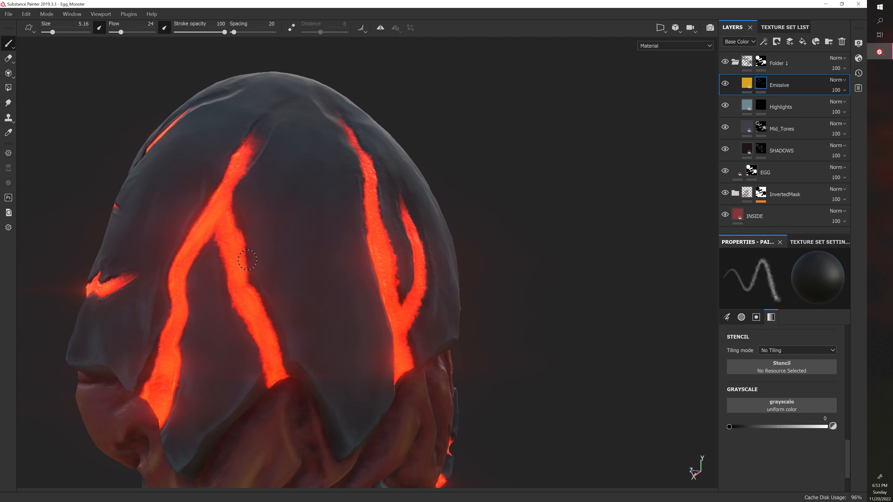
left_click_drag(254, 257, 255, 219, "alt")
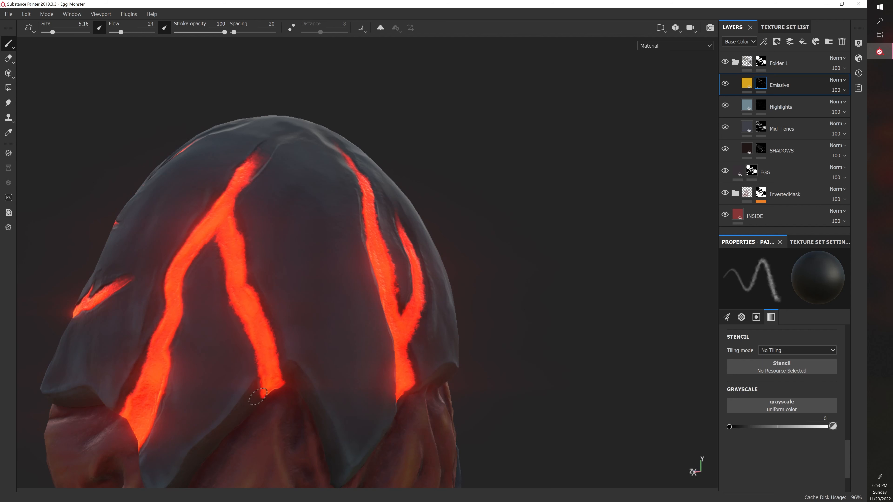
left_click_drag(292, 310, 282, 327, "alt")
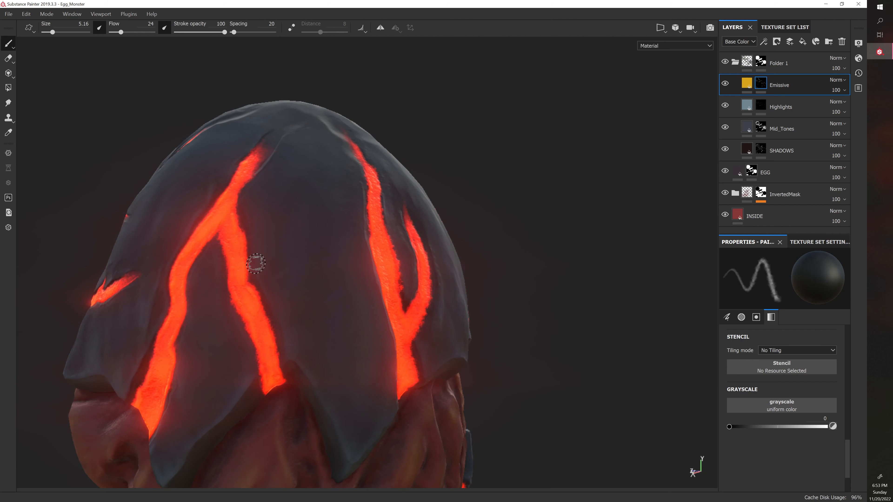
mouse_move(255, 261)
left_mouse_down("alt")
mouse_move(301, 281)
mouse_move(234, 245)
mouse_move(253, 257)
left_mouse_up("alt")
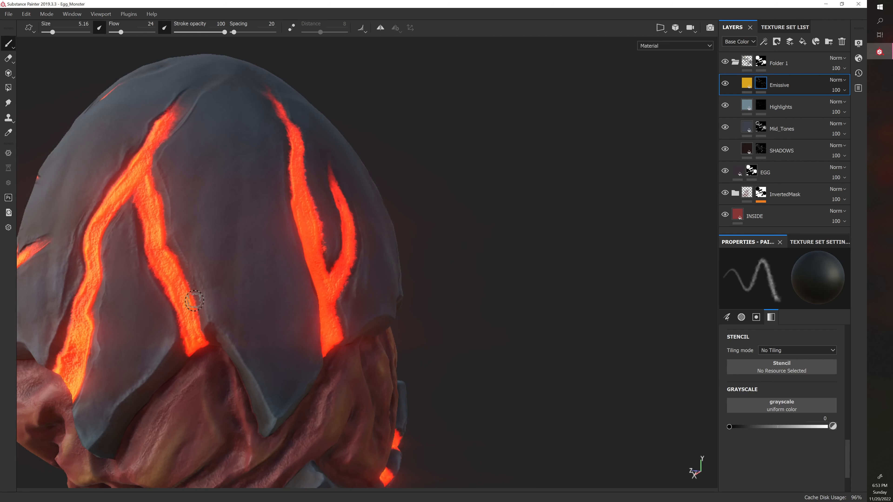
key("ctrl+s")
Trim both edges of the long prong of the neighbouring Y-shaped streak with a black 6.11 brush.
left_click_drag(475, 262, 394, 290, "alt")
middle_click_drag(382, 276, 199, 285, "alt")
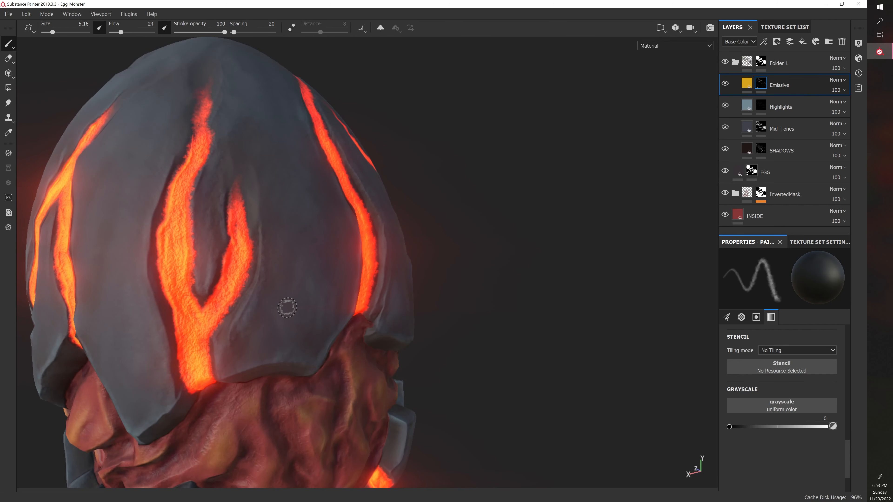
key("]")
left_click_drag(197, 93, 189, 111)
left_click_drag(186, 152, 181, 163)
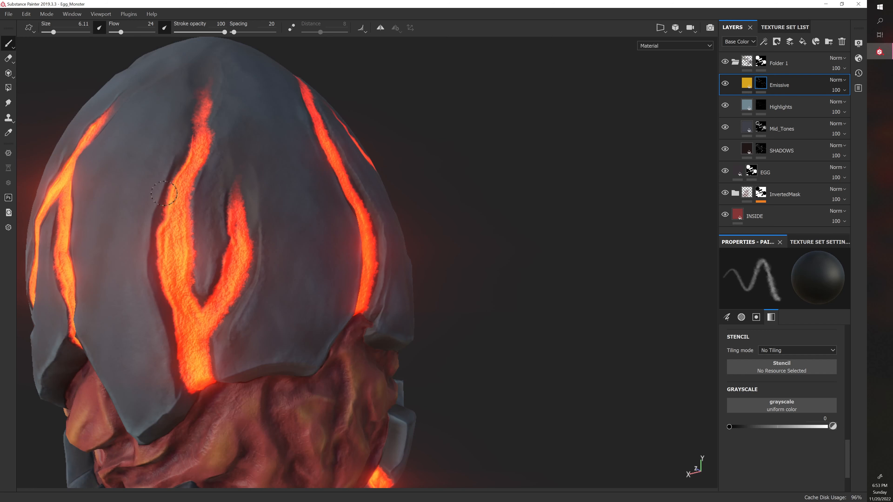
left_click_drag(164, 193, 161, 217)
mouse_move(206, 170)
left_mouse_down()
mouse_move(193, 215)
mouse_move(185, 212)
mouse_move(194, 277)
left_mouse_up()
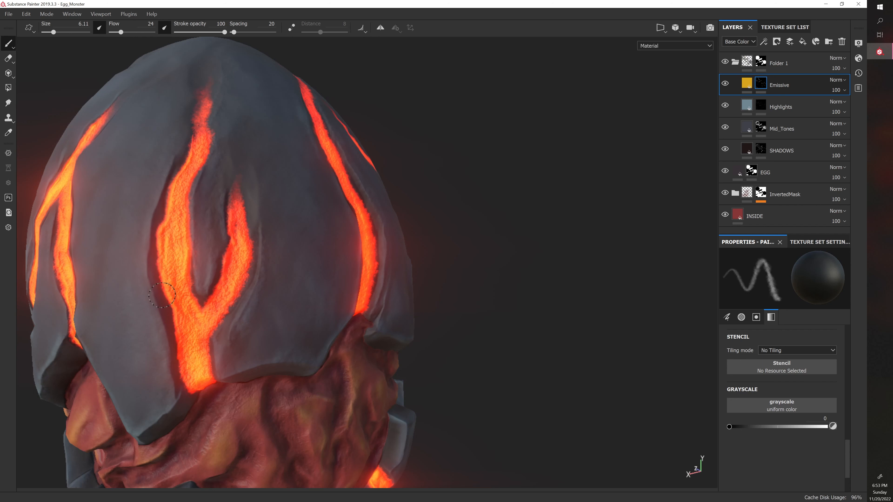
Clean up the sides of the Y-shaped streak's stem near the shell rim with the 6.11 brush.
left_click_drag(253, 345, 224, 332, "alt")
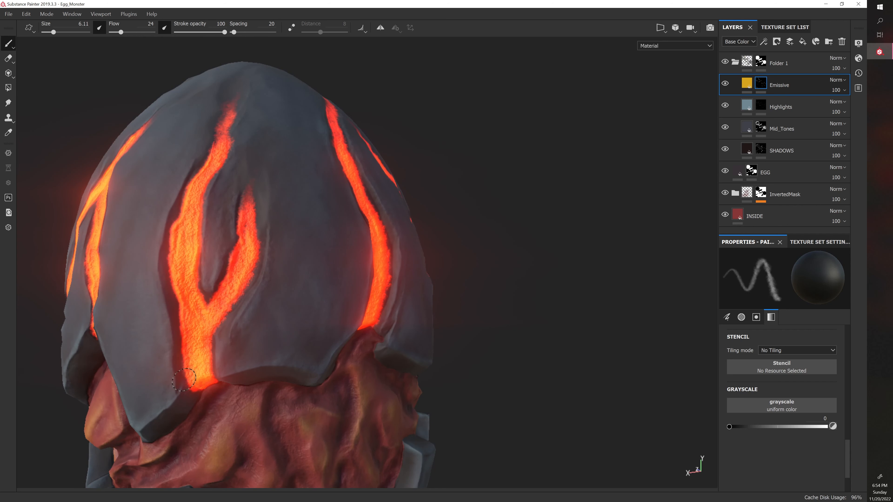
left_click_drag(190, 390, 213, 356, "alt")
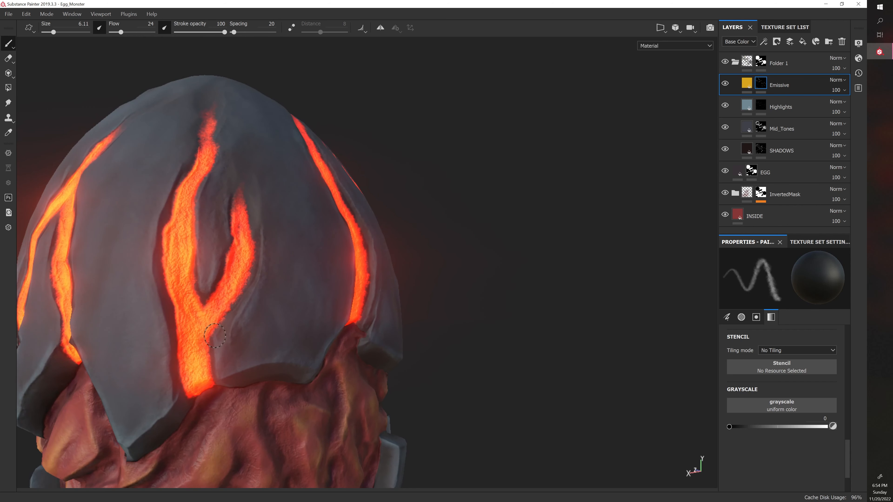
left_click_drag(224, 326, 235, 271, "alt")
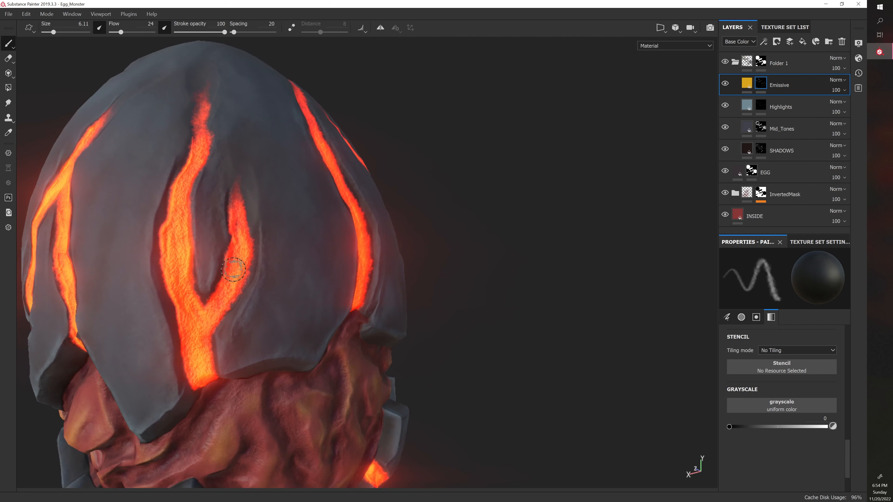
Taper the tip of the Y-shaped streak's short prong and refine the edges between both prongs with a black 5.16 brush.
right_click_drag(229, 314, 232, 312, "ctrl")
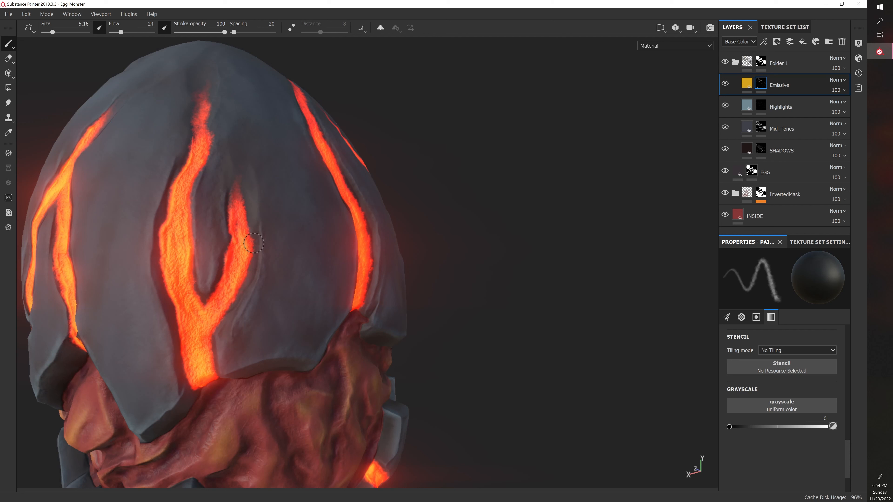
left_click(238, 192)
left_click_drag(199, 280, 197, 219, "alt")
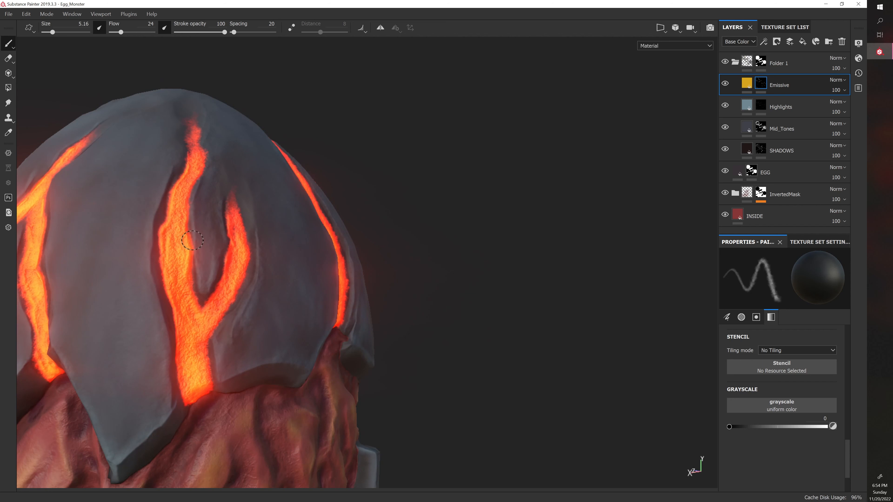
left_click_drag(194, 251, 192, 196, "alt")
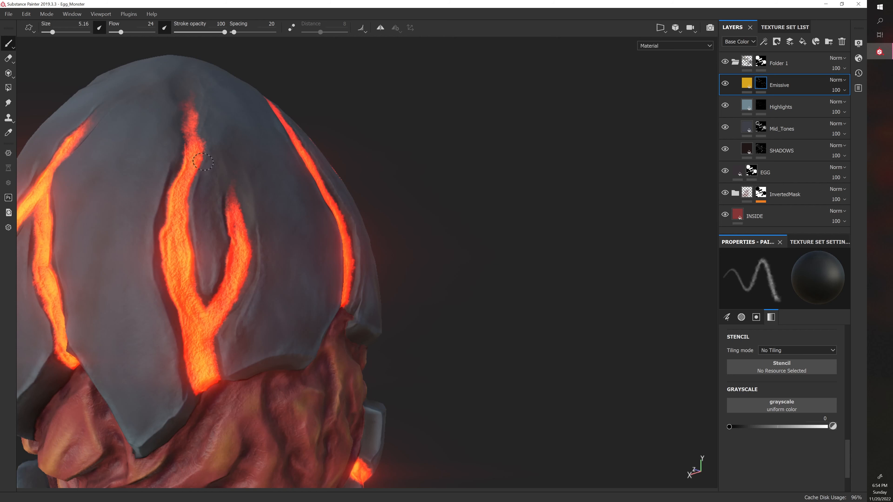
Trim both edges of the long curved streak beside the Y-shaped one, down to the shell rim, with the black 5.16 brush.
scroll(242, 190, "down", 5)
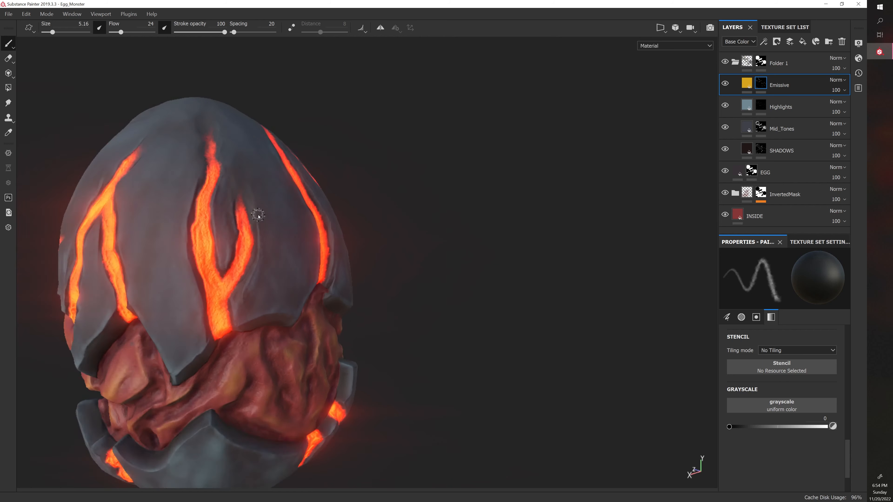
left_click_drag(390, 271, 354, 271, "alt")
scroll(346, 241, "up", 3)
mouse_move(395, 226)
left_mouse_down("alt")
mouse_move(360, 249)
mouse_move(419, 264)
mouse_move(470, 239)
mouse_move(457, 254)
left_mouse_up("alt")
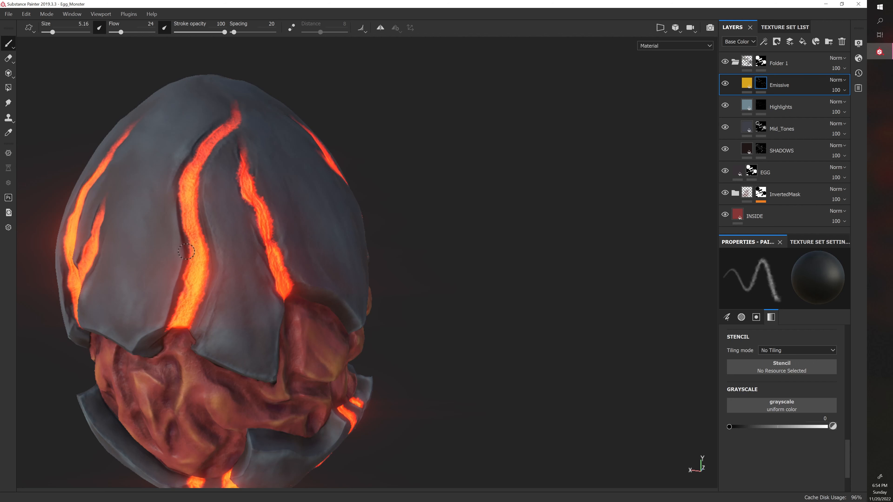
left_click_drag(177, 285, 192, 228, "alt")
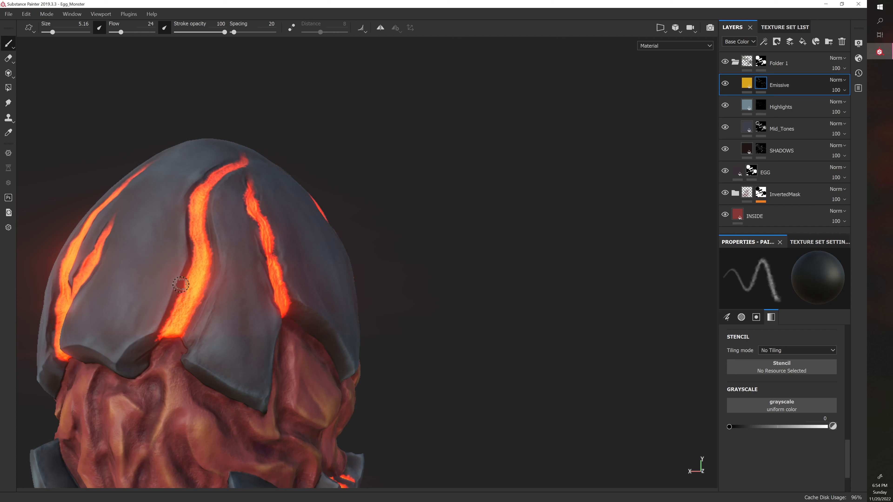
left_click_drag(181, 286, 183, 295)
mouse_move(190, 326)
left_mouse_down("alt")
mouse_move(229, 305)
mouse_move(198, 305)
left_mouse_up("alt")
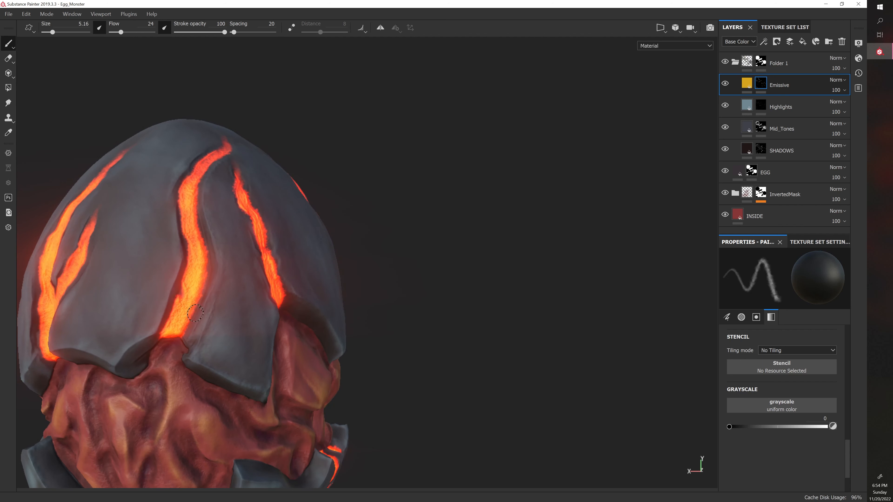
left_click_drag(180, 338, 212, 336, "alt")
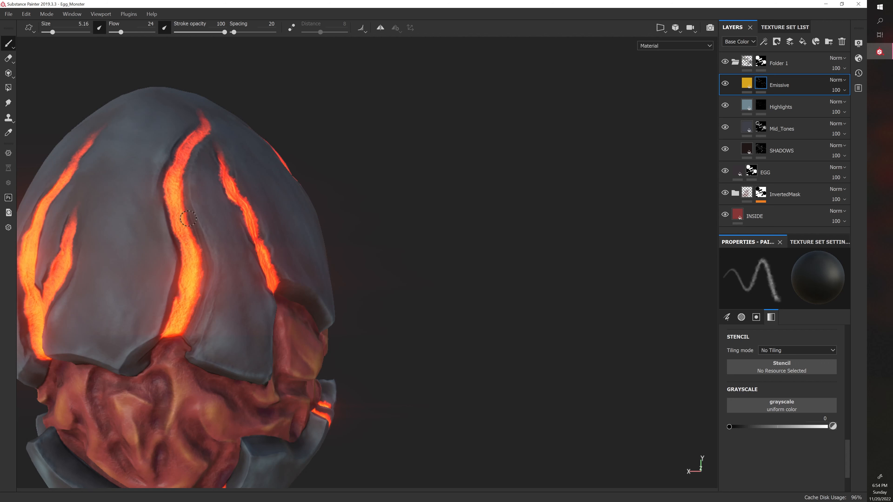
Smooth the sides and upper tip of the jagged streak beside the curved one with a black 6.11 brush.
mouse_move(192, 223)
left_mouse_down("alt")
mouse_move(303, 228)
mouse_move(239, 210)
mouse_move(292, 208)
mouse_move(267, 219)
left_mouse_up("alt")
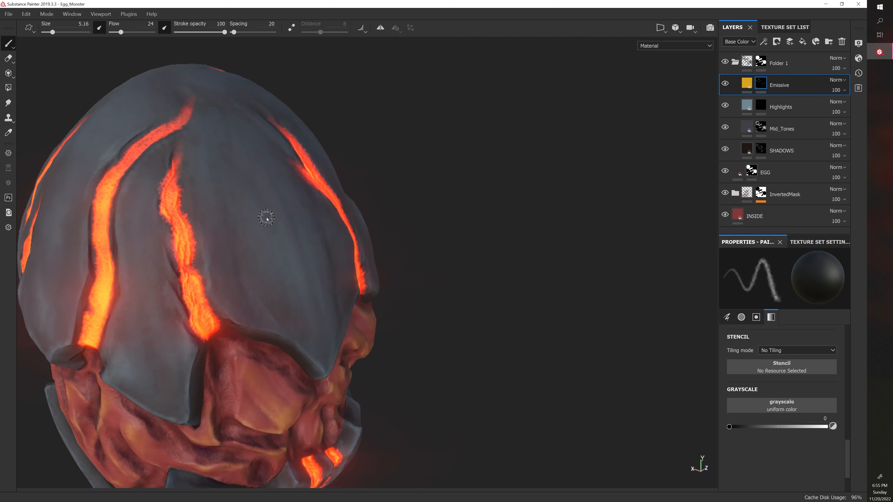
right_click_drag(162, 144, 170, 149, "ctrl")
left_click_drag(169, 161, 169, 161)
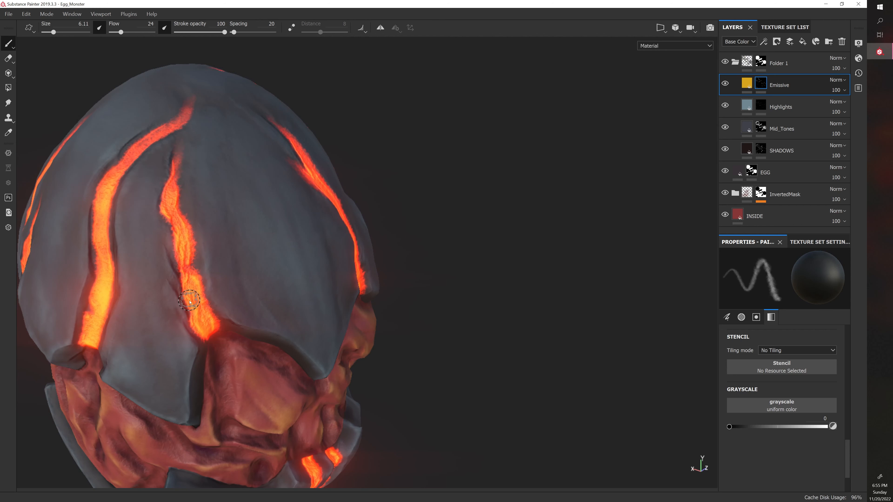
left_click_drag(244, 285, 198, 226, "alt")
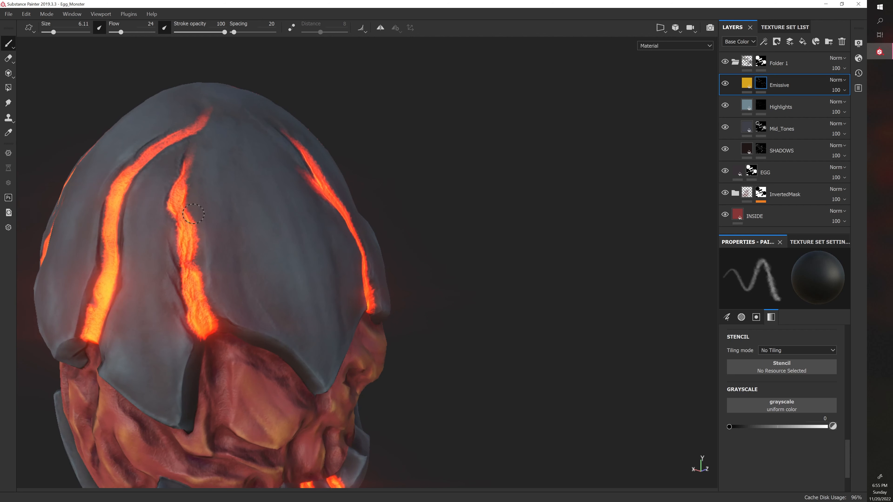
left_click_drag(209, 215, 195, 164, "alt")
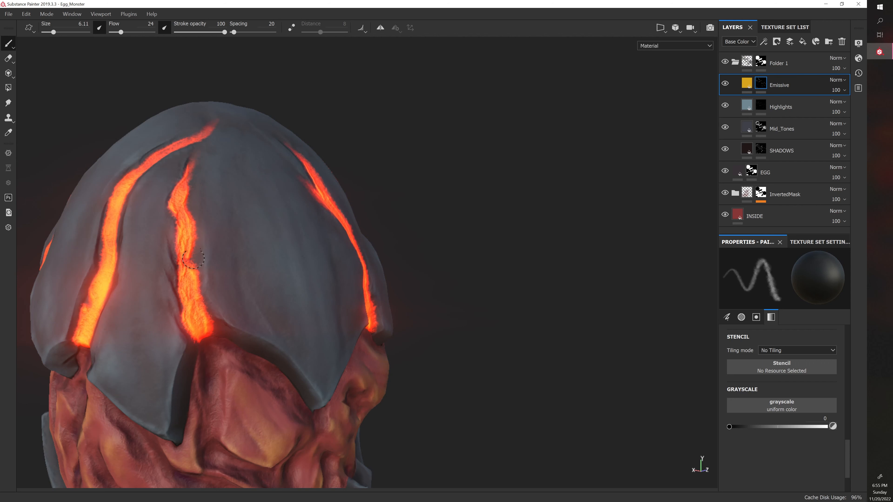
Clean up the jagged streak's base at the shell rim and its edge on the broad shell plate with the 6.11 brush.
left_click_drag(210, 258, 192, 239, "alt")
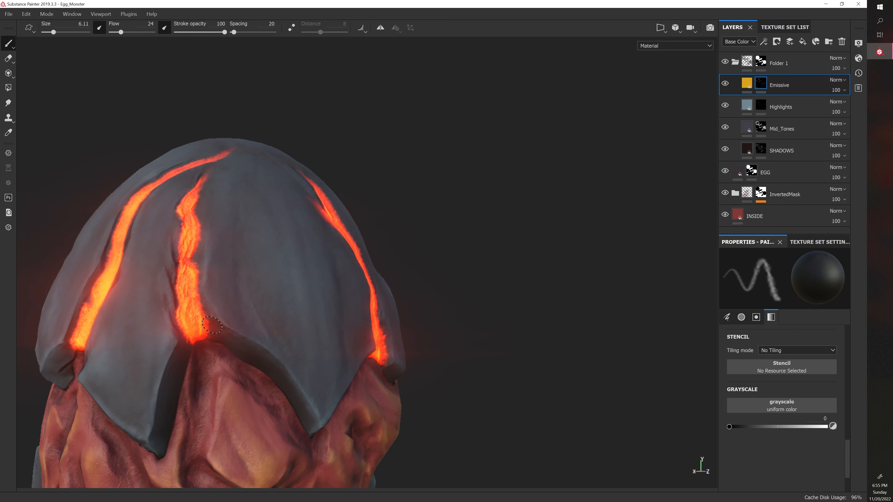
left_click_drag(212, 325, 196, 320, "alt")
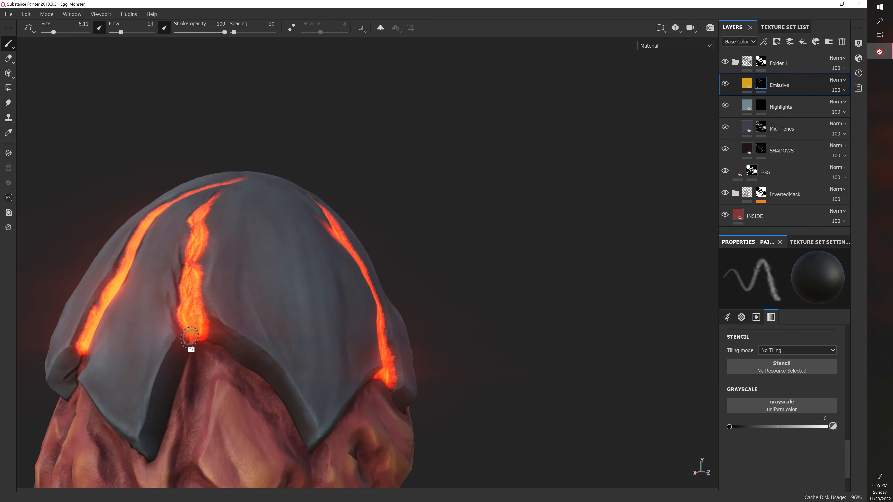
left_click_drag(189, 350, 186, 339, "alt")
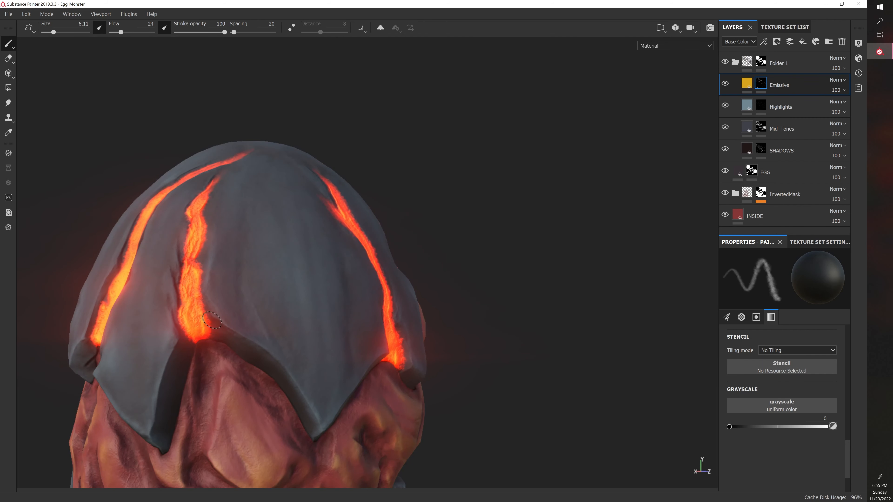
left_click_drag(201, 311, 207, 246, "alt")
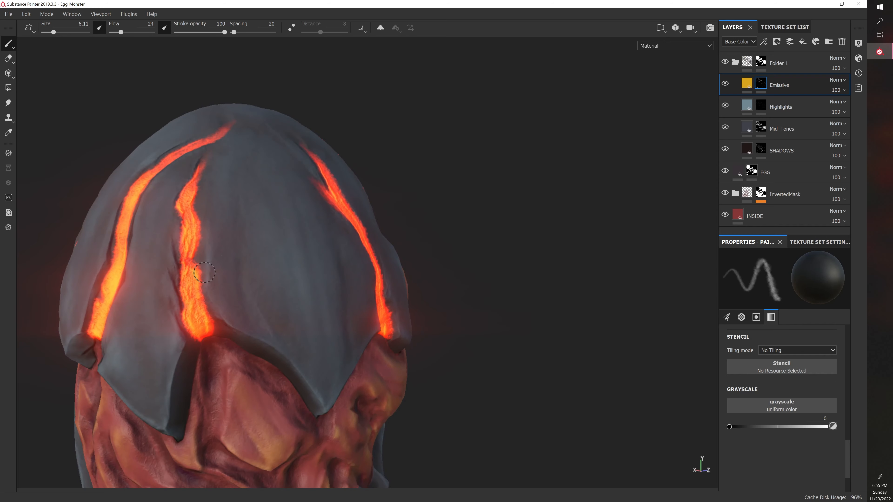
left_click_drag(199, 199, 201, 193, "alt")
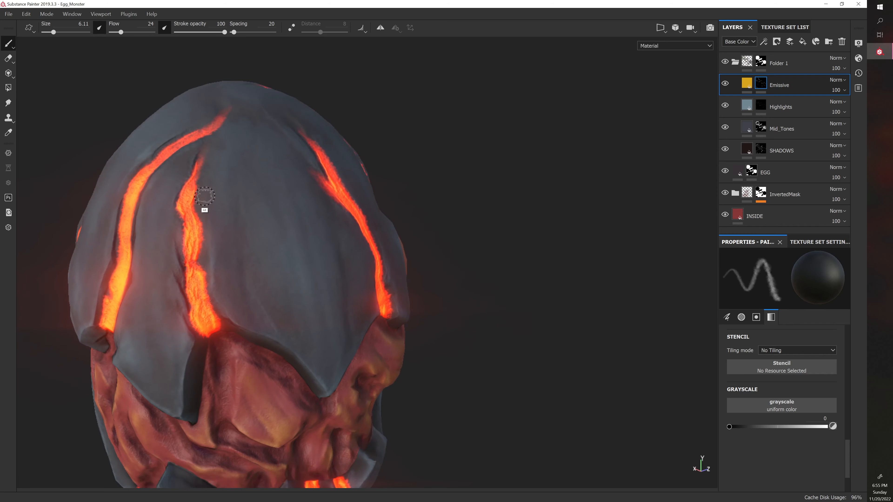
Fade the upper tip of the jagged streak with a black 18.26 brush and save the project.
mouse_move(200, 159)
right_mouse_down("ctrl")
mouse_move(232, 159)
mouse_move(205, 160)
right_mouse_up("ctrl")
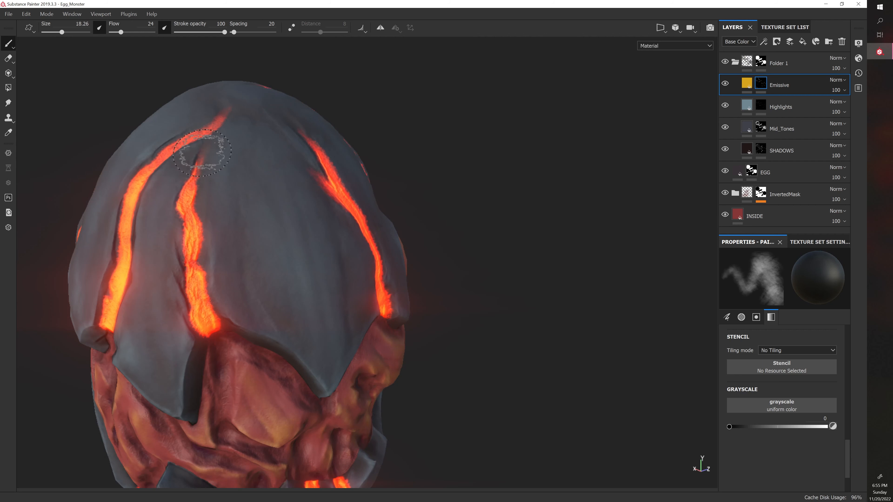
mouse_move(202, 153)
left_mouse_down("alt")
mouse_move(265, 194)
mouse_move(166, 186)
mouse_move(207, 185)
mouse_move(279, 163)
mouse_move(269, 174)
mouse_move(285, 181)
left_mouse_up("alt")
key("ctrl+s")
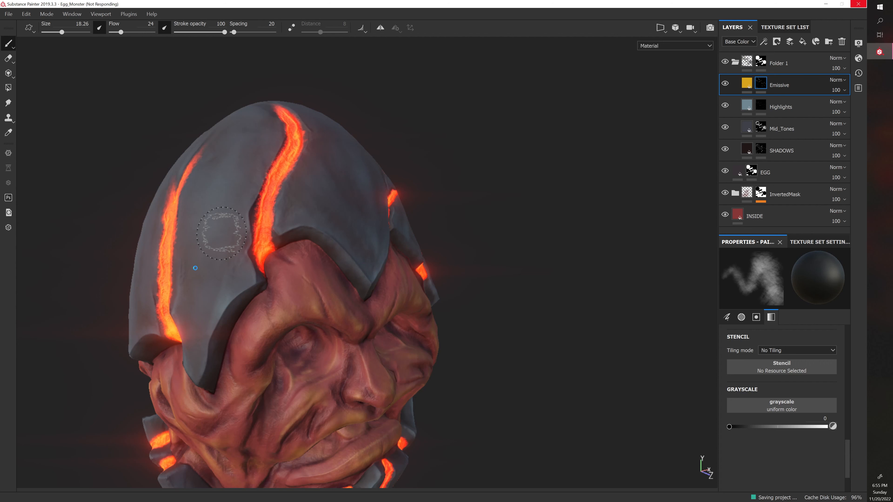
Trim the face-side edge of the forked streak along its length with a 5.57 eraser.
left_click_drag(183, 264, 267, 261, "alt")
right_click_drag(267, 261, 233, 262, "alt")
middle_click_drag(233, 261, 248, 265, "alt")
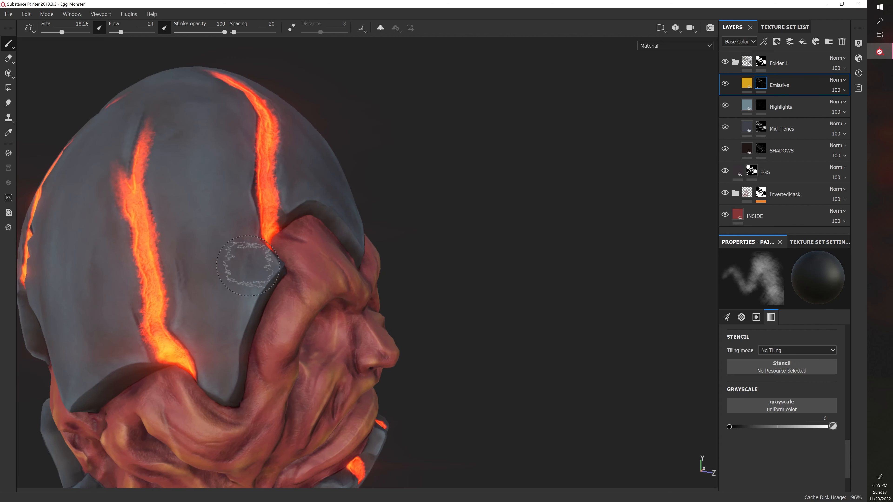
key("e")
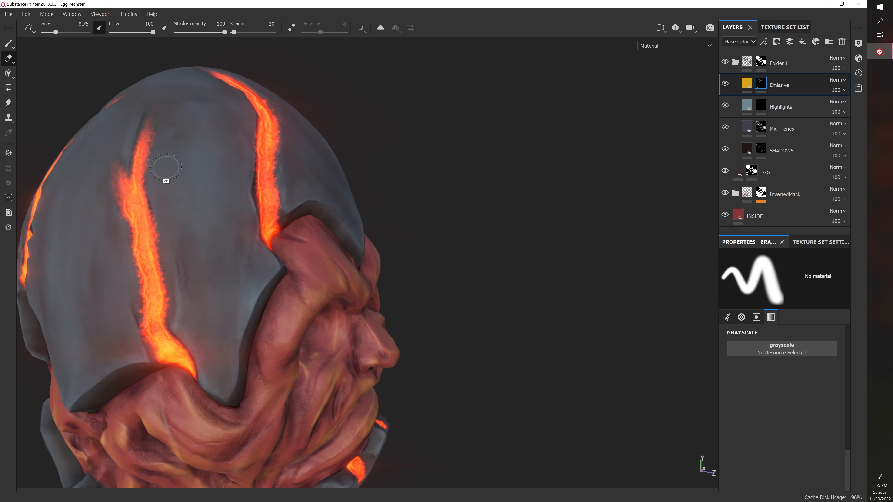
left_click_drag(166, 168, 178, 157, "alt")
key("bracketleft")
key("bracketleft")
key("bracketleft")
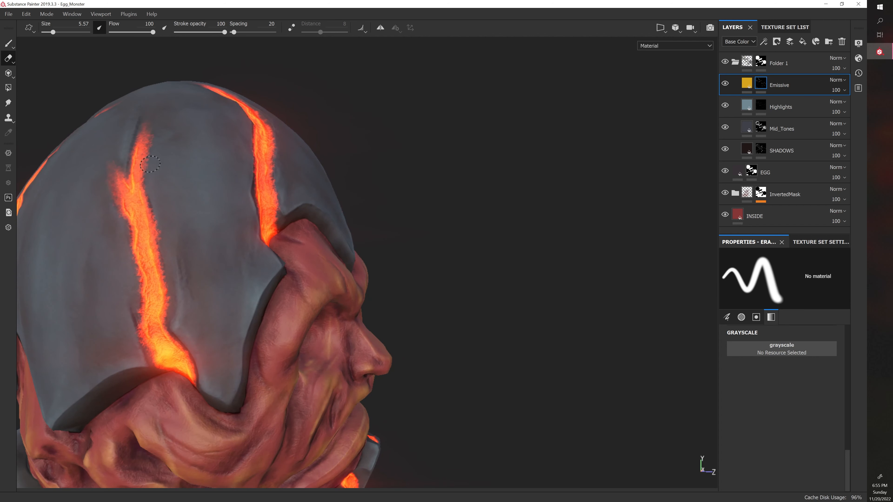
mouse_move(144, 180)
left_mouse_down()
mouse_move(162, 273)
mouse_move(169, 247)
left_mouse_up()
left_click_drag(155, 205, 173, 330)
Clean up the forked streak's rear edge just above its base with the 5.57 eraser.
mouse_move(172, 331)
left_mouse_down("alt")
mouse_move(189, 325)
mouse_move(133, 271)
mouse_move(131, 201)
left_mouse_up("alt")
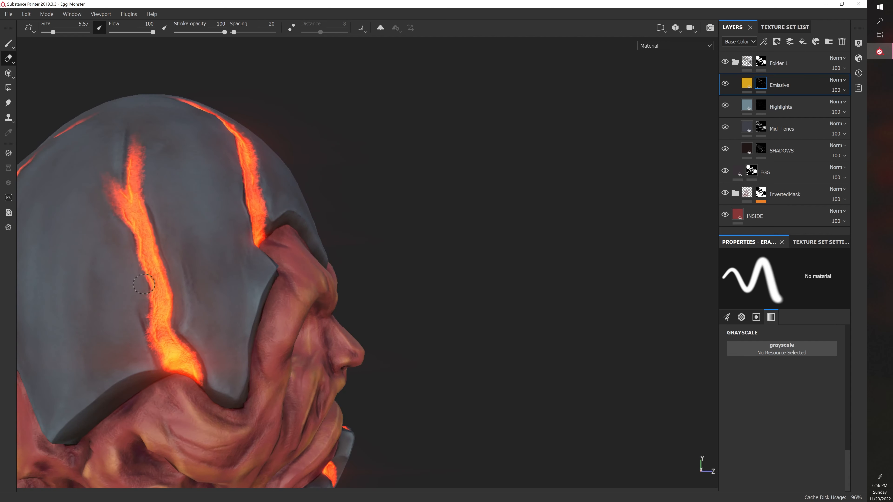
left_click_drag(144, 311, 145, 324)
left_click_drag(179, 291, 179, 305, "alt")
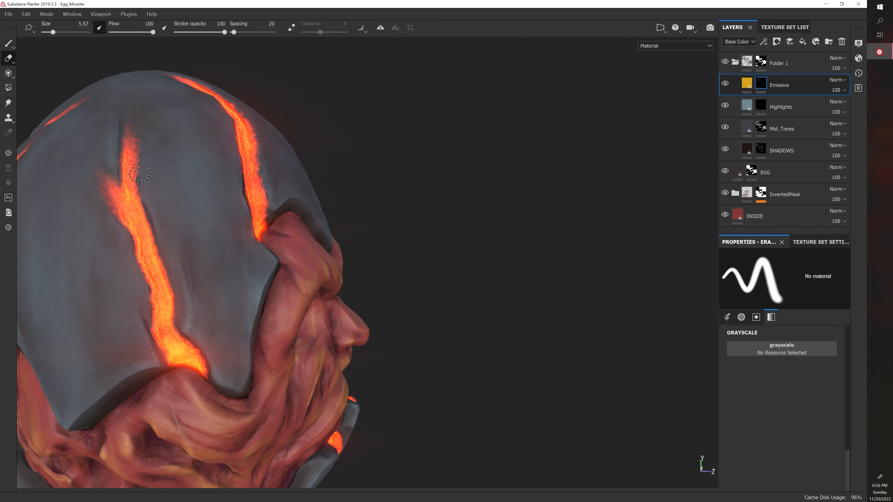
left_click_drag(140, 137, 145, 172, "alt")
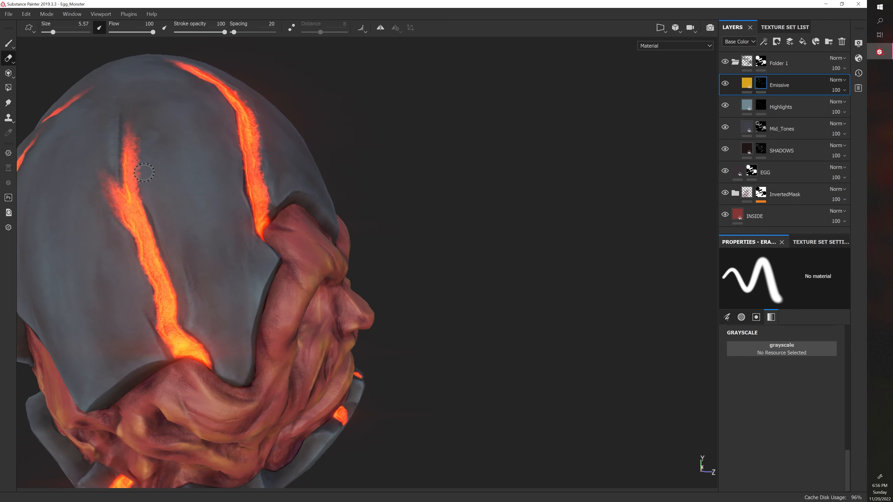
Try to fade the upper tip of the forked streak with a soft eraser enlarged to 26.57.
key("bracketright")
key("bracketright")
key("bracketright")
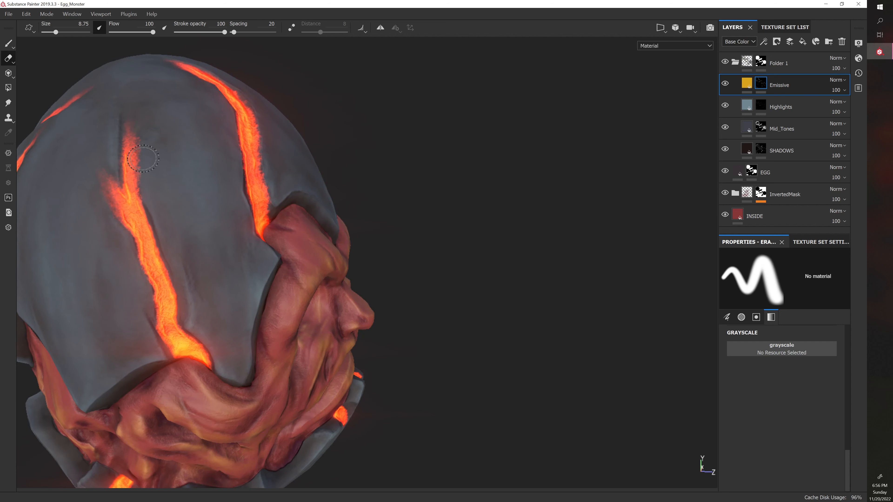
key("bracketright")
key("bracketright")
key("bracketright")
key("bracketright")
key("bracketright")
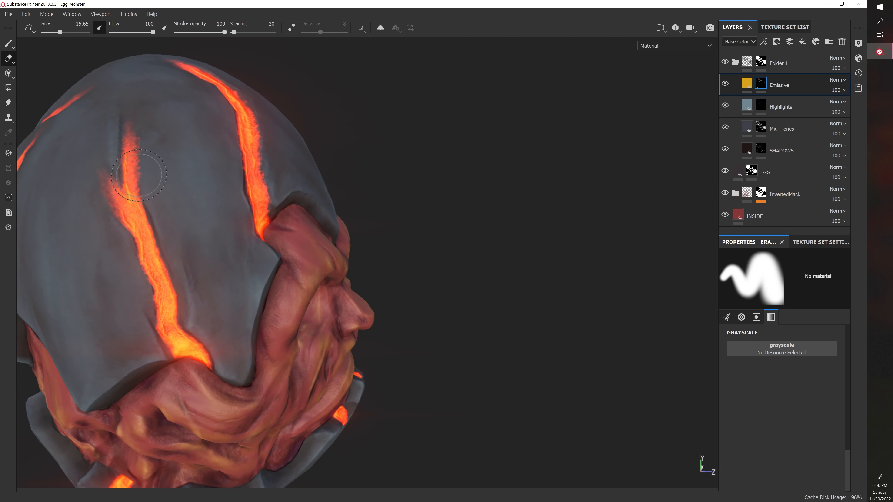
key("bracketright")
key("bracketright")
key("bracketright")
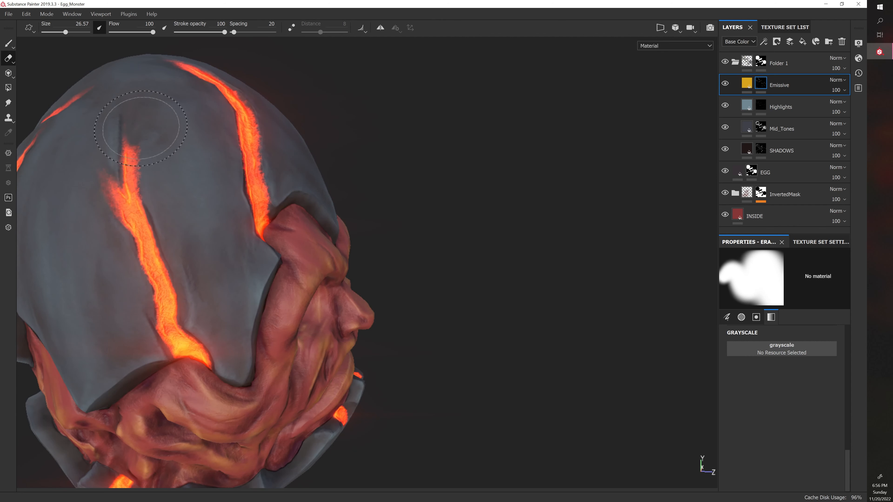
Return to the black paint brush and refine the forked streak's tip and rear edge, reducing the brush from 18.26 to 6.11.
left_click(8, 43)
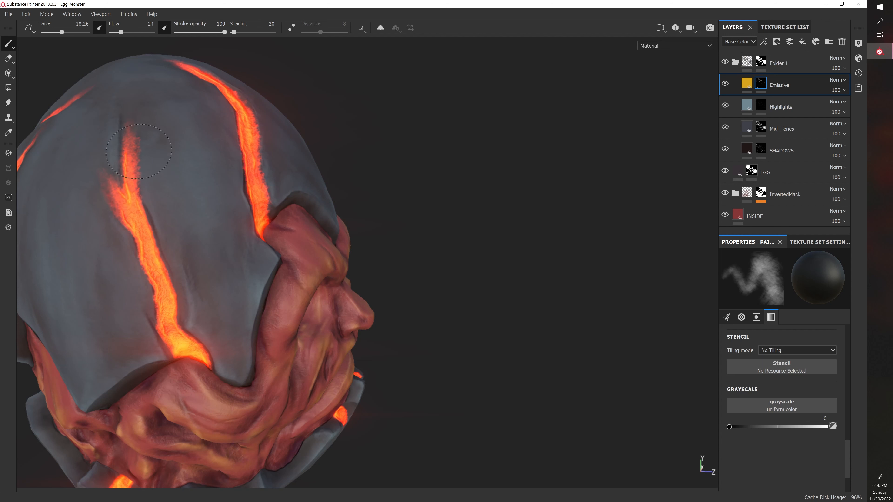
left_click_drag(158, 218, 161, 231, "alt")
key("bracketleft")
key("bracketleft")
key("bracketleft")
key("bracketleft")
key("bracketleft")
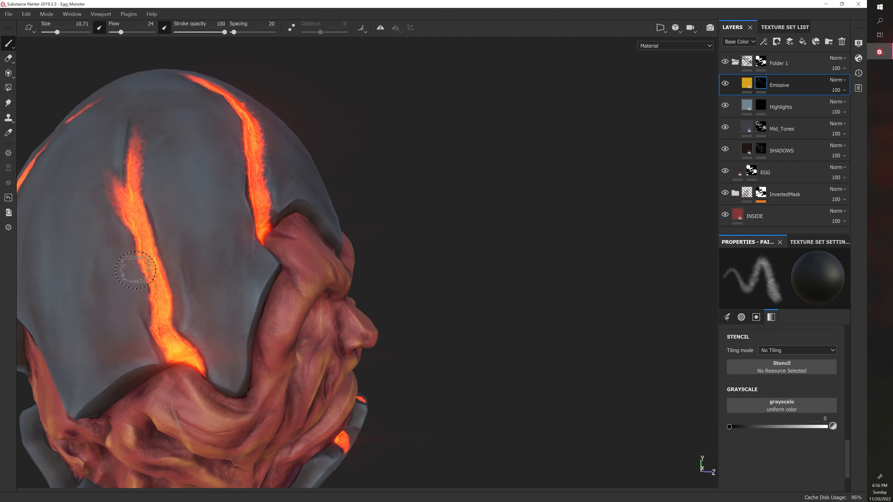
key("bracketleft")
key("bracketleft")
key("bracketleft")
key("bracketleft")
key("bracketleft")
mouse_move(153, 299)
left_mouse_down("alt")
mouse_move(175, 295)
mouse_move(167, 284)
left_mouse_up("alt")
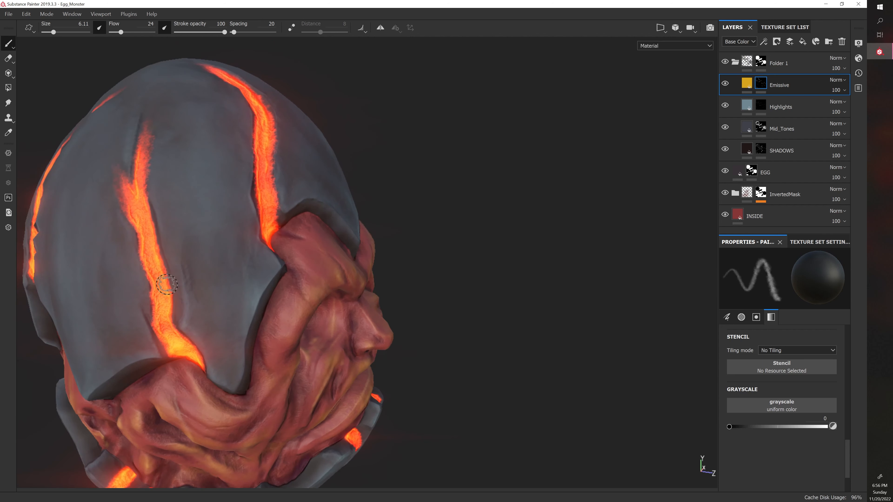
Refine both edges of the forked streak with a finer black brush, sized 3.5 and 4.29.
left_click(9, 58)
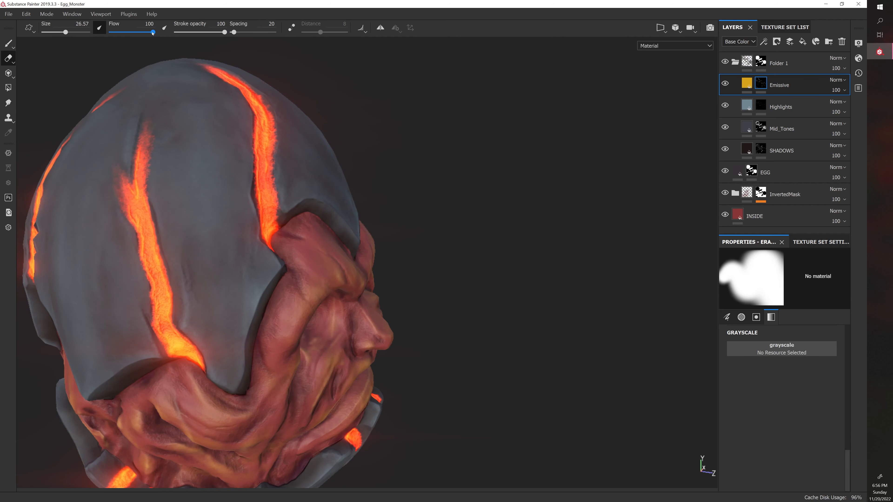
left_click(8, 44)
mouse_move(277, 151)
left_mouse_down("alt")
mouse_move(292, 147)
mouse_move(231, 164)
mouse_move(294, 154)
left_mouse_up("alt")
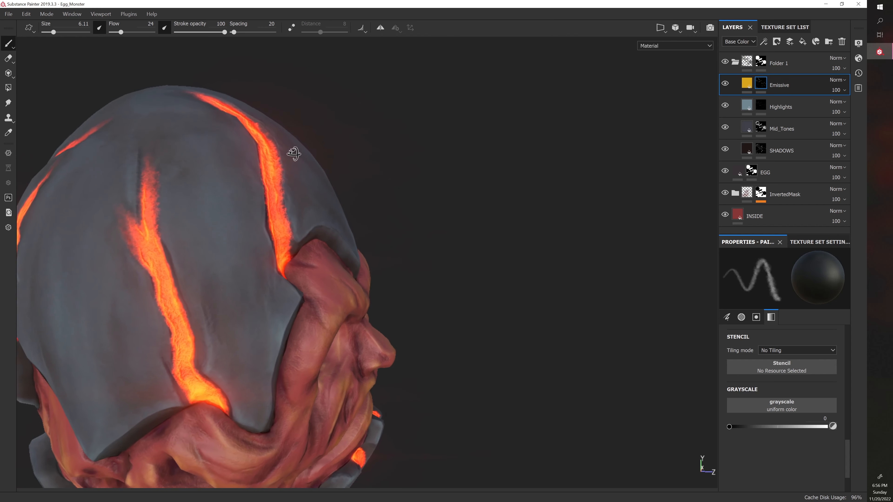
left_click_drag(223, 231, 198, 208, "alt")
right_click_drag(198, 208, 188, 208, "ctrl")
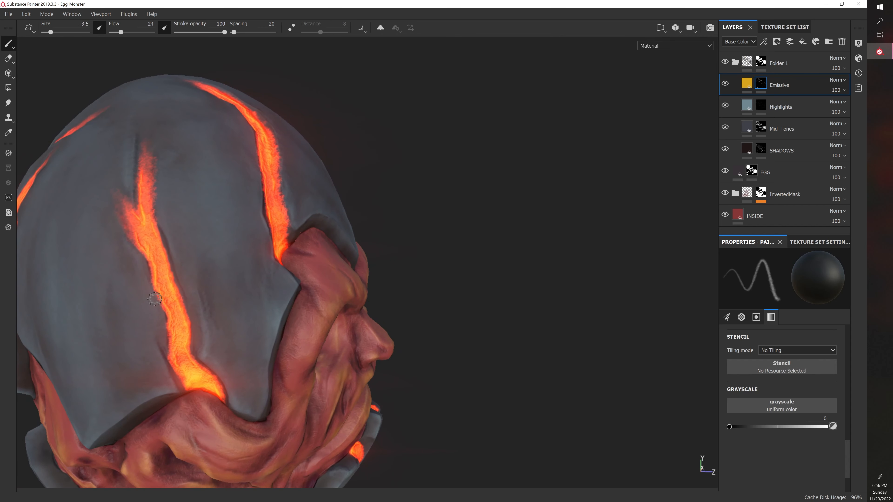
right_click_drag(155, 299, 147, 274, "ctrl")
left_click_drag(213, 312, 184, 295, "alt")
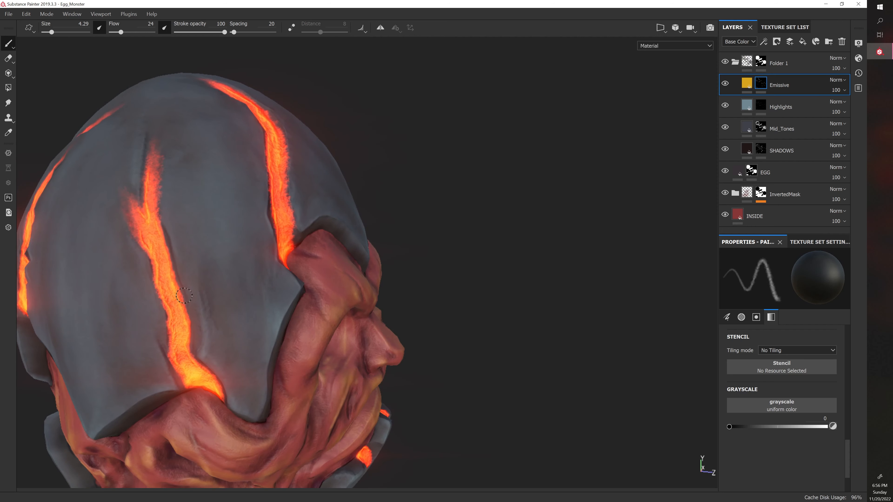
Trim the outer edge of the S-shaped streak above the brow with a black 7.14 brush.
mouse_move(244, 242)
left_mouse_down("alt")
mouse_move(201, 250)
mouse_move(197, 230)
mouse_move(244, 213)
mouse_move(120, 206)
mouse_move(218, 200)
left_mouse_up("alt")
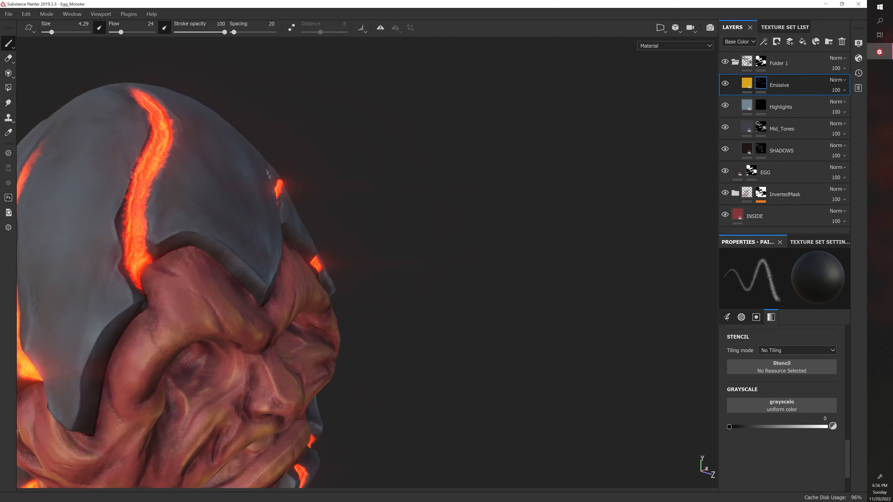
mouse_move(218, 201)
middle_mouse_down("alt")
mouse_move(238, 194)
mouse_move(259, 210)
middle_mouse_up("alt")
right_click_drag(242, 219, 237, 219, "alt")
key("bracketright")
key("bracketright")
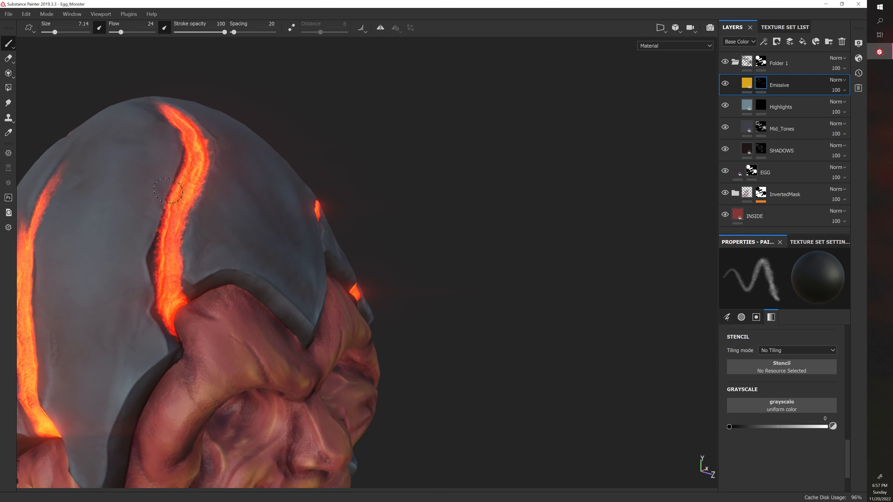
left_click_drag(165, 198, 147, 253)
Try erasing part of the S-shaped streak's middle with the 26.57 eraser.
key("e")
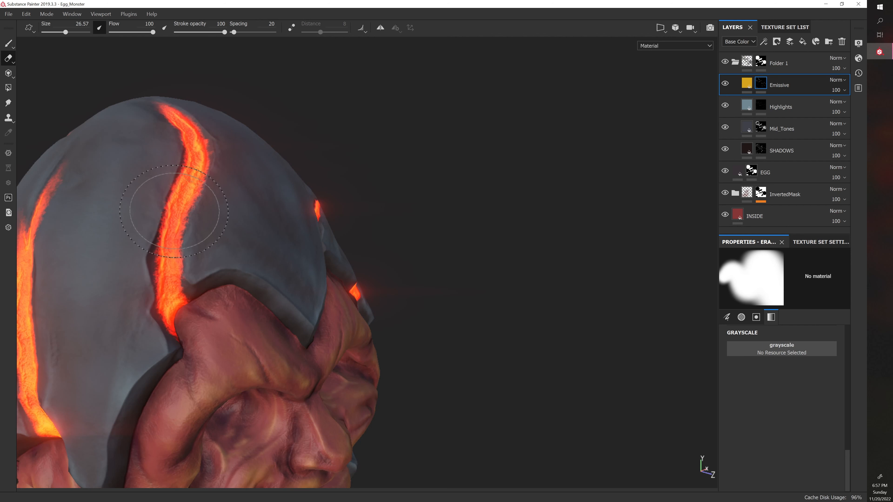
left_click(177, 212)
key("ctrl+z")
key("b")
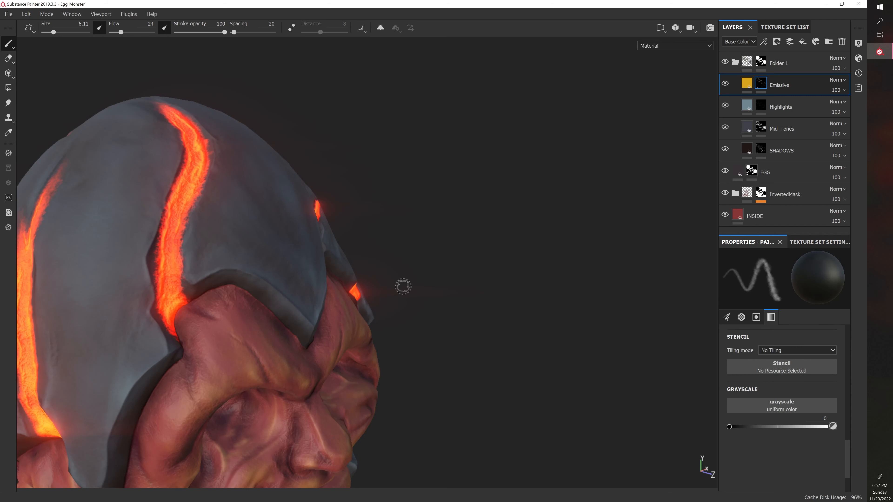
Trim the S-shaped streak's outer edge from its middle toward the shell rim with a black 6.11 brush.
left_click_drag(194, 211, 159, 214, "alt")
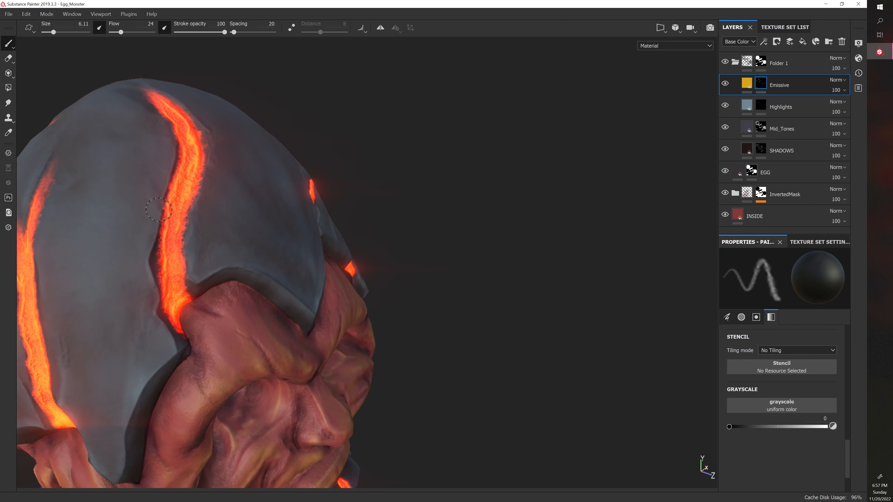
key("e")
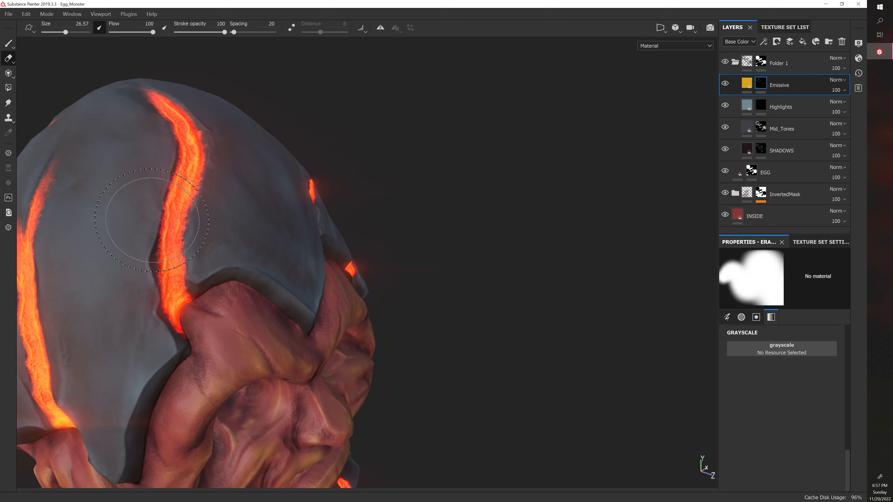
key("p")
left_click_drag(154, 216, 193, 205, "alt")
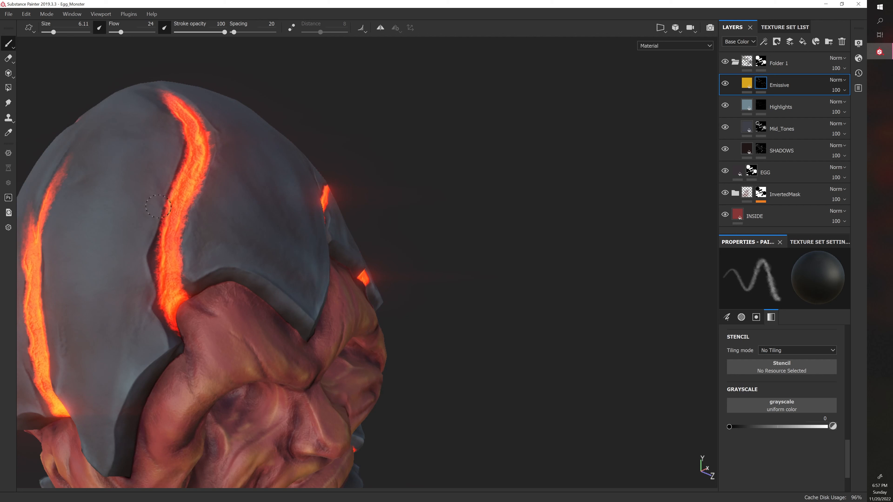
key("e")
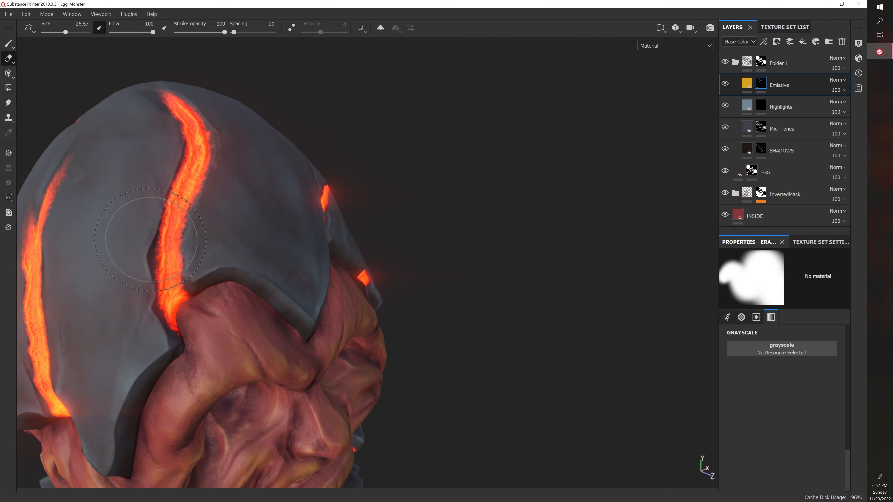
key("p")
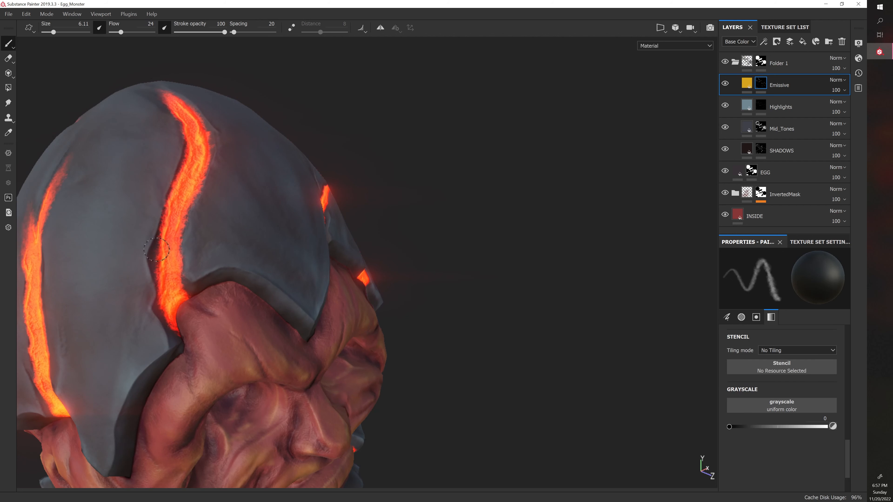
key("2")
key("1")
Smooth the S-shaped streak's inner edge around the upper bend and its outer edge near the tip with the 6.11 brush.
mouse_move(188, 251)
left_mouse_down("alt")
mouse_move(187, 261)
mouse_move(192, 198)
left_mouse_up("alt")
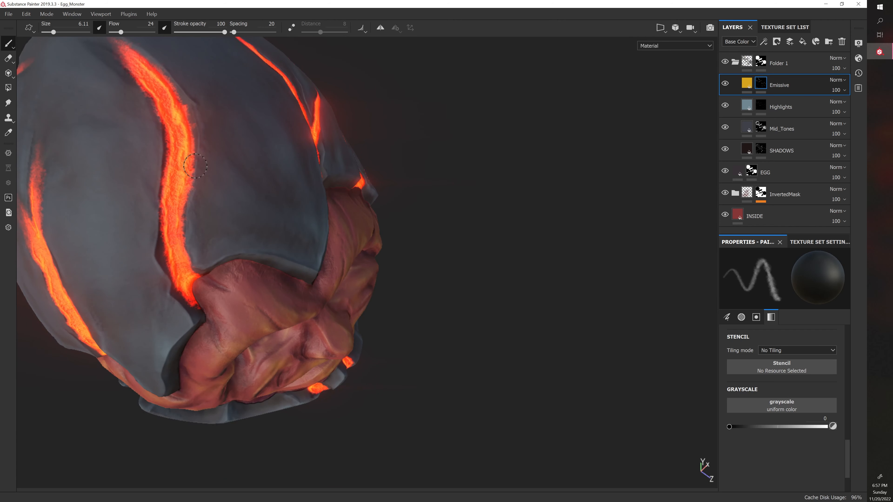
left_click_drag(192, 190, 224, 220, "alt")
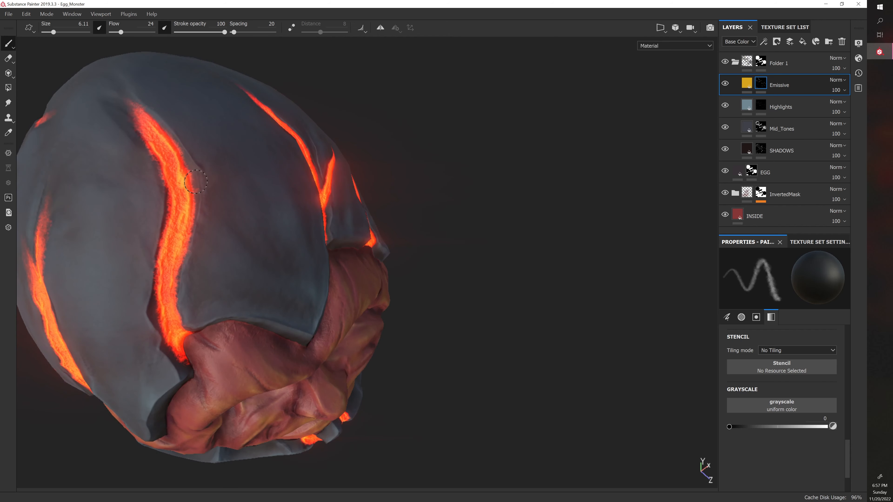
mouse_move(197, 194)
left_mouse_down("alt")
mouse_move(185, 150)
mouse_move(152, 135)
left_mouse_up("alt")
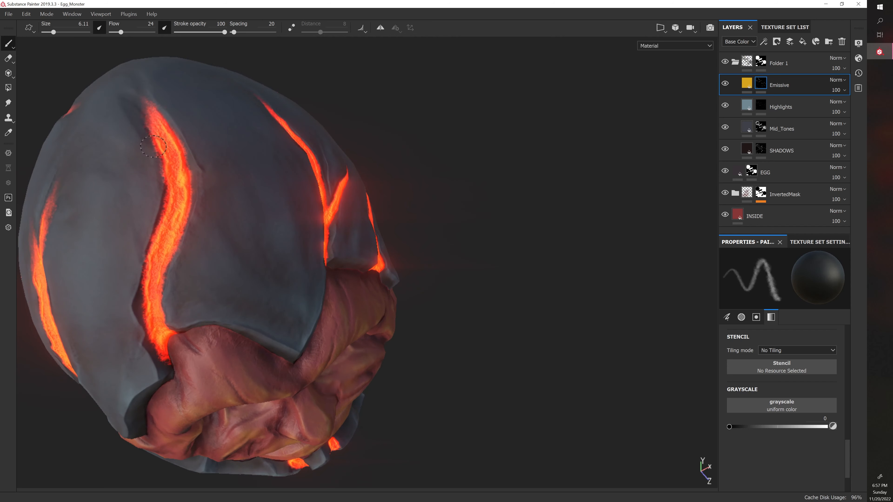
scroll(155, 181, "up", 2)
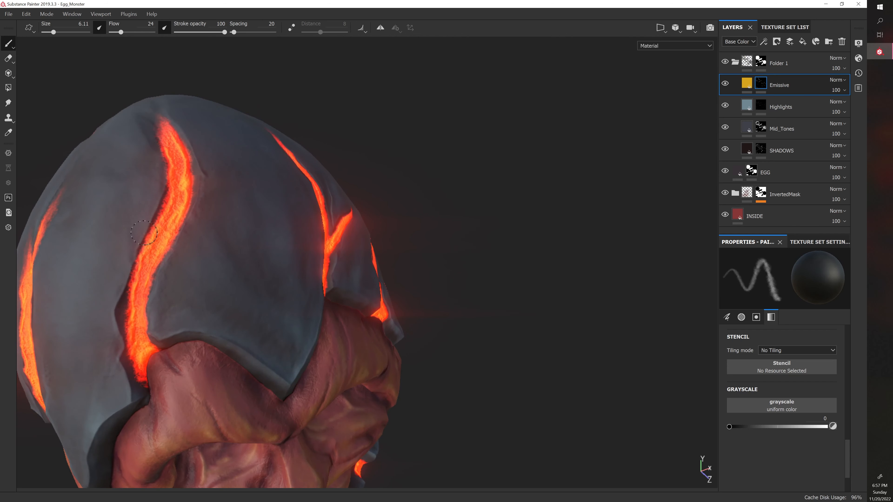
Clean up the S-shaped streak's base at the shell rim and its lower outer edge with black 6.11 and 5.16 brushes.
left_click_drag(129, 267, 114, 305, "alt")
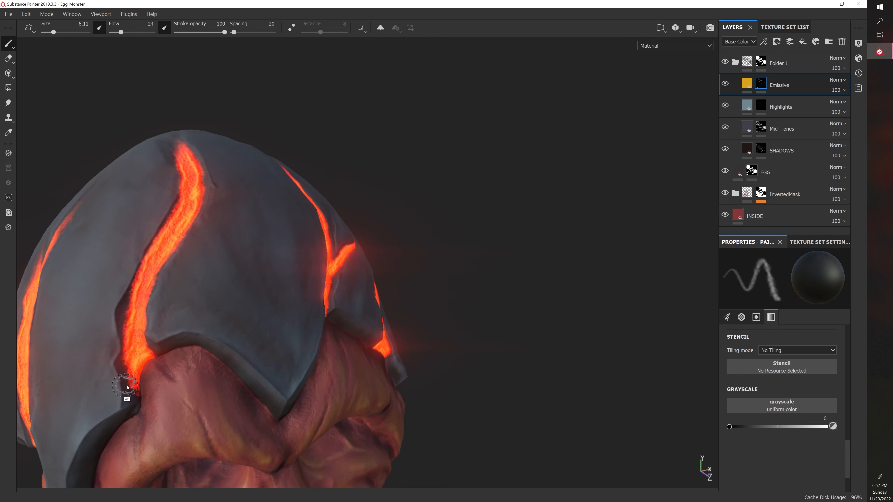
left_click_drag(124, 387, 138, 398, "alt")
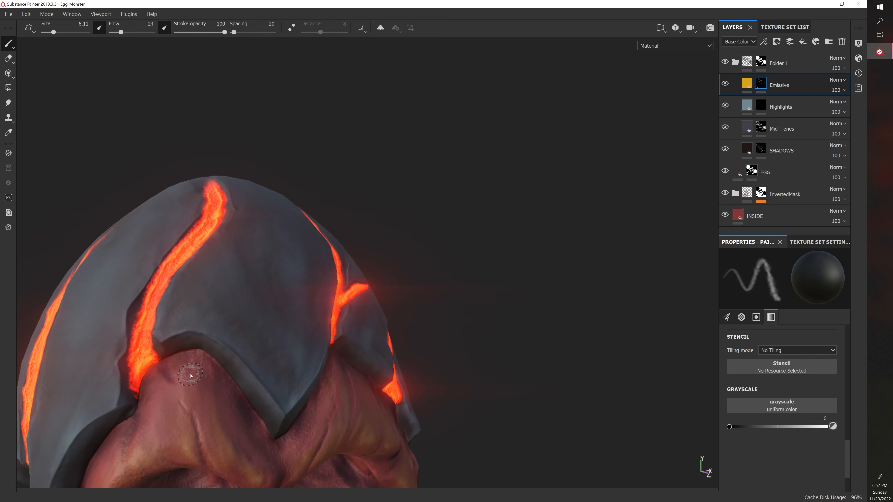
left_click_drag(189, 372, 155, 379, "alt")
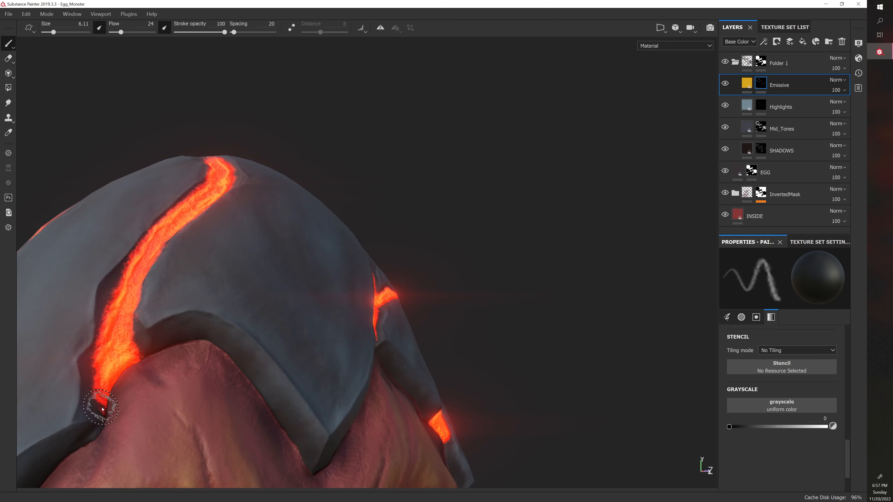
left_click_drag(230, 326, 217, 347, "alt")
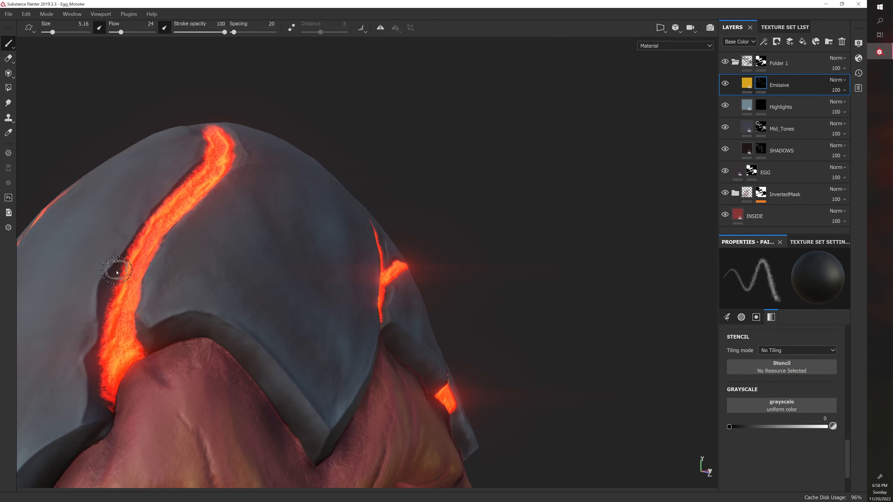
Trim the S-shaped streak's outer edge near its middle and its lower inner edge with black 5.16 and 4.29 brushes.
left_click_drag(116, 270, 123, 254)
key("[")
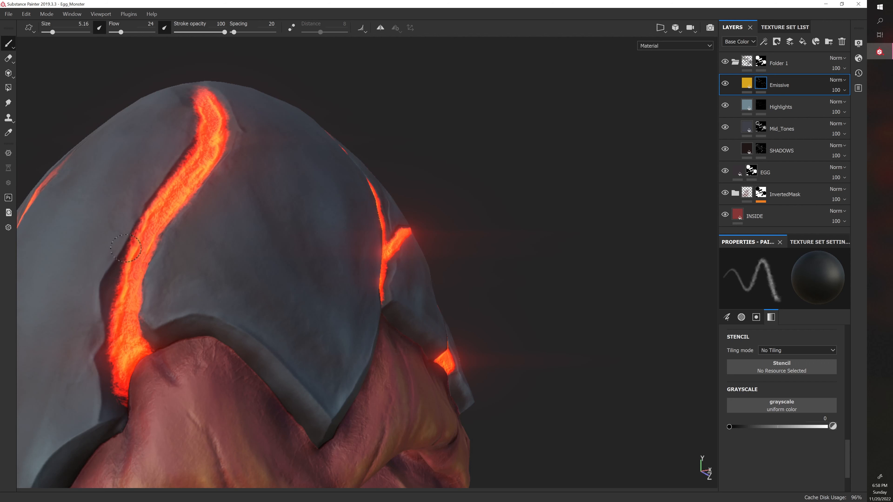
left_click_drag(133, 211, 185, 138, "alt")
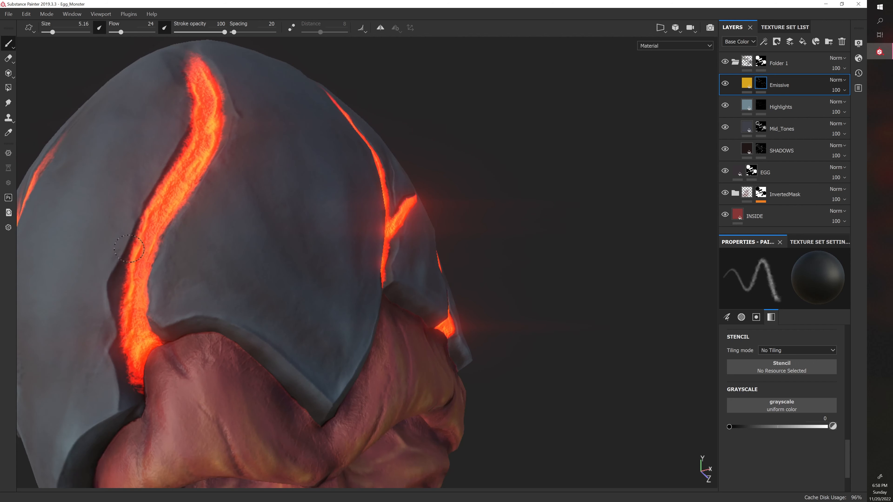
left_click_drag(281, 228, 270, 250, "alt")
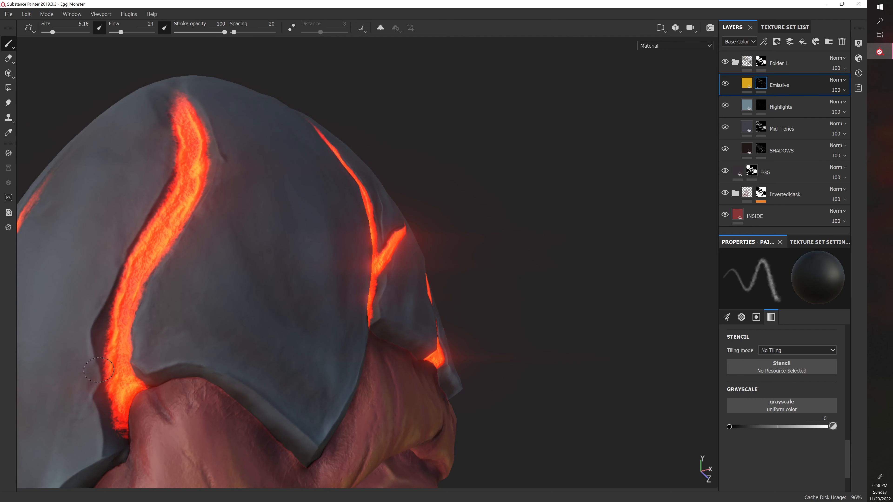
left_click_drag(99, 369, 203, 255, "alt")
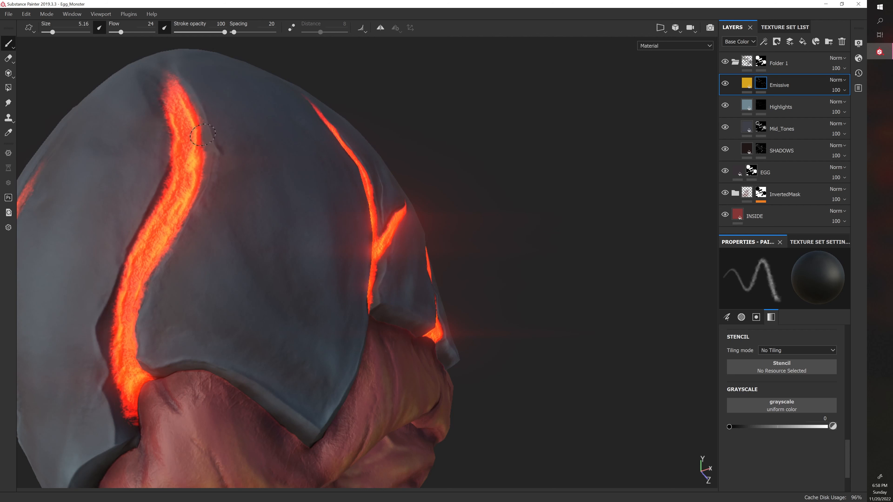
left_click_drag(204, 181, 239, 175, "alt")
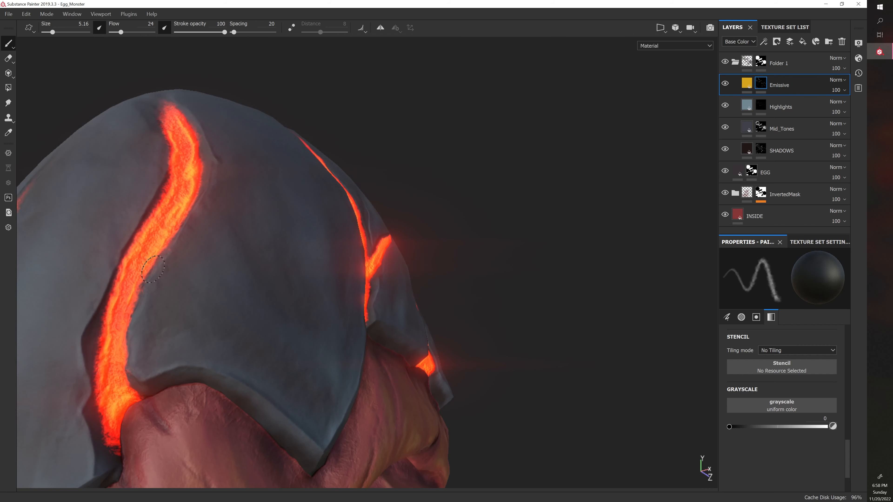
key("[")
left_click_drag(131, 317, 134, 323)
Save the Egg_Monster project with the refined lava streaks.
right_click_drag(94, 426, 183, 377, "alt")
mouse_move(183, 377)
left_mouse_down("alt")
mouse_move(260, 373)
mouse_move(309, 310)
mouse_move(352, 361)
mouse_move(305, 323)
mouse_move(348, 326)
left_mouse_up("alt")
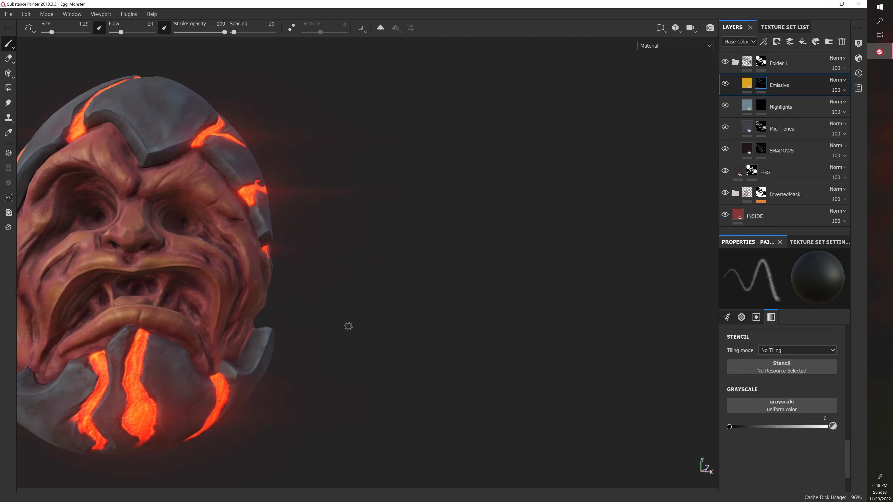
right_click_drag(349, 325, 333, 329, "alt")
left_click_drag(341, 307, 265, 324, "alt")
key("ctrl+s")
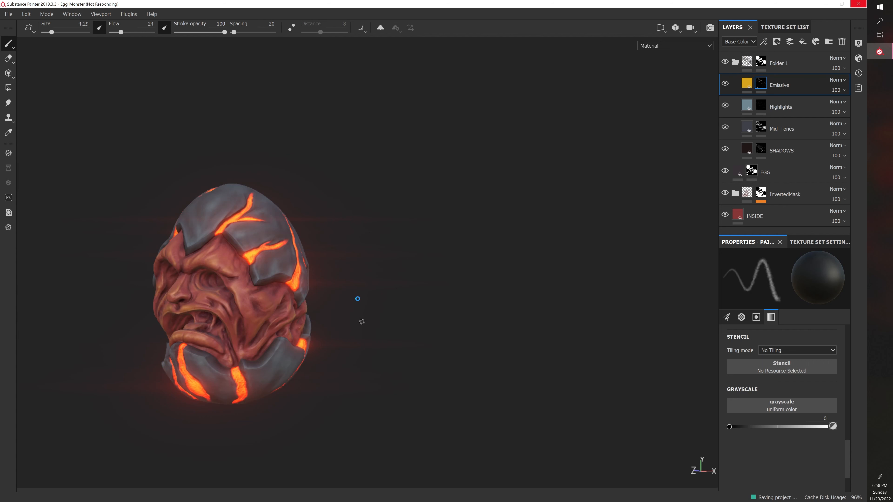
Examine the glowing lava streaks on the upper and lower shells from all around the egg monster.
scroll(333, 302, "up", 3)
scroll(377, 296, "down", 3)
scroll(382, 294, "up", 6)
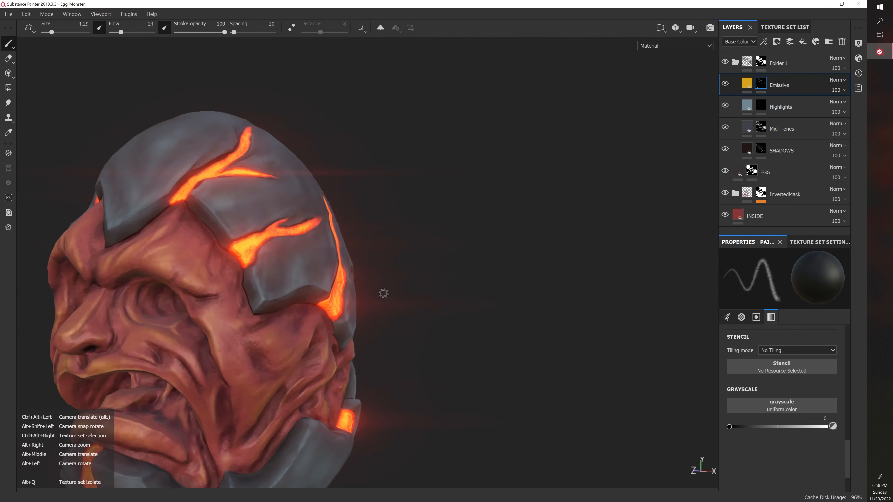
left_click_drag(383, 294, 406, 317, "alt")
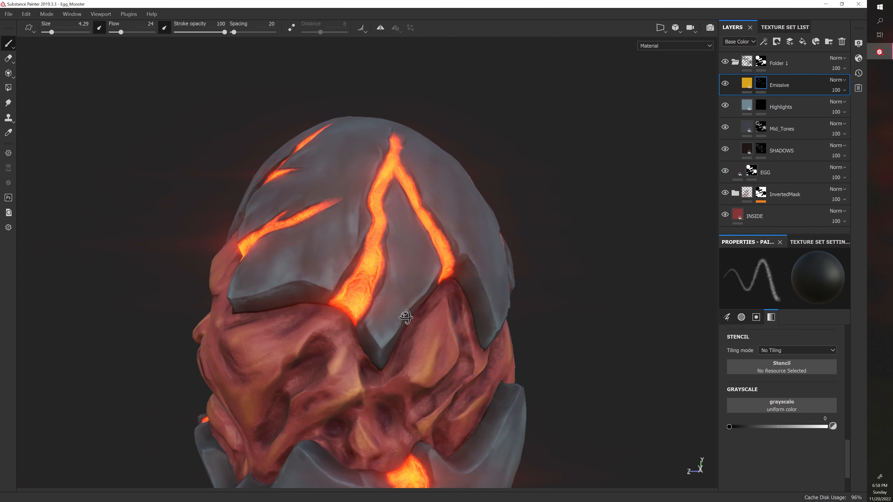
left_click_drag(528, 333, 264, 311, "alt")
scroll(427, 293, "down", 3)
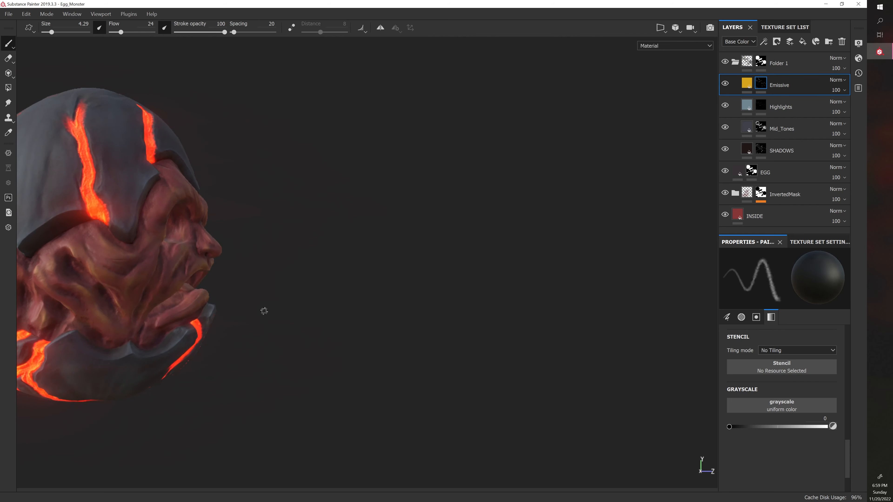
right_click_drag(264, 311, 339, 316, "shift")
left_click_drag(339, 315, 237, 317, "alt")
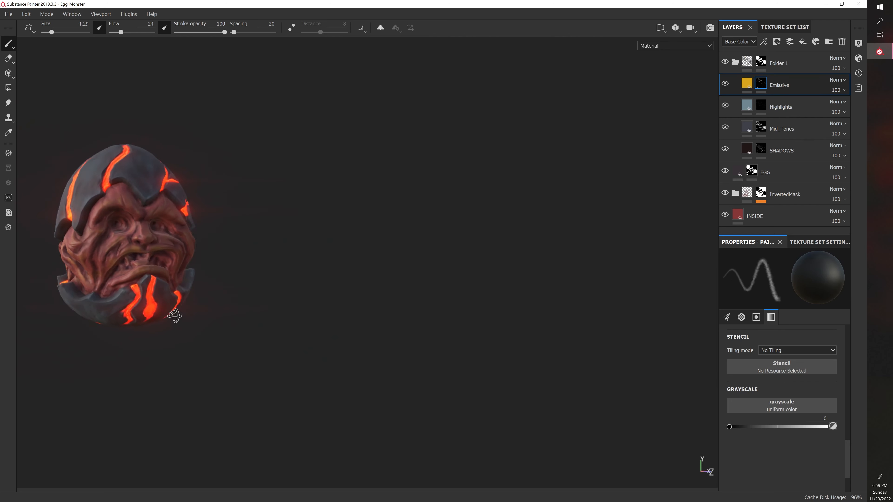
right_click_drag(237, 317, 279, 279, "alt")
middle_click_drag(279, 280, 334, 321, "alt")
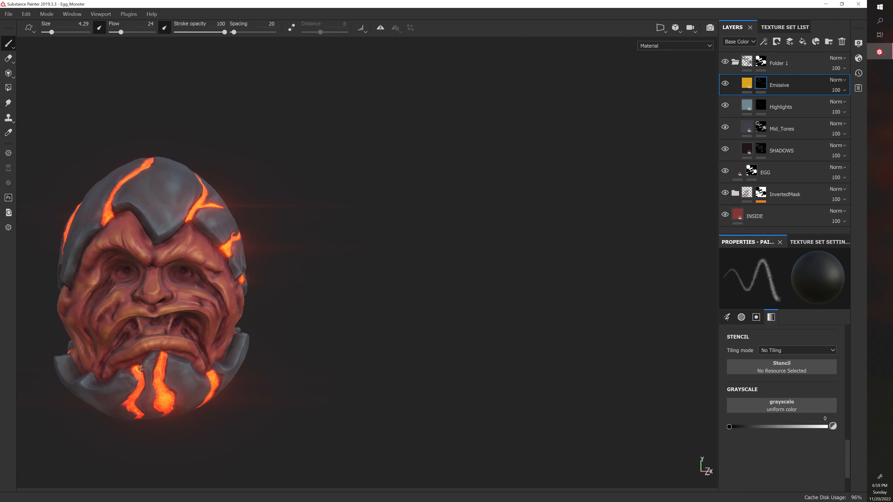
Check the streaks around the face from the front and save the project again.
middle_click_drag(358, 330, 416, 322, "alt")
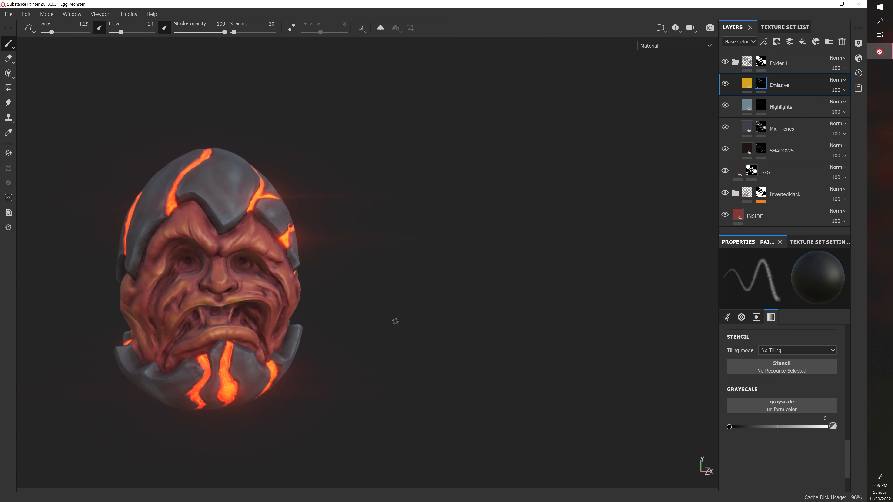
right_click_drag(395, 321, 396, 324, "alt")
left_click_drag(396, 325, 375, 326, "alt")
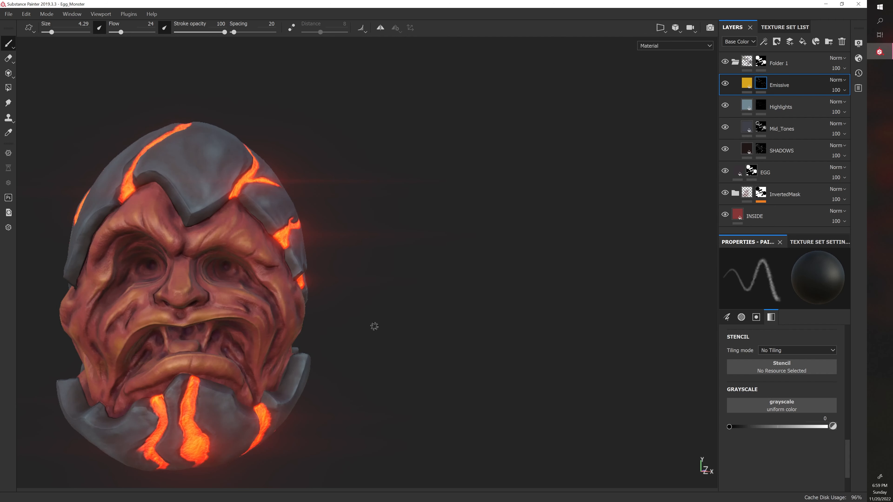
right_click_drag(374, 327, 373, 322, "alt")
left_click_drag(373, 322, 391, 331, "alt")
key("ctrl+s")
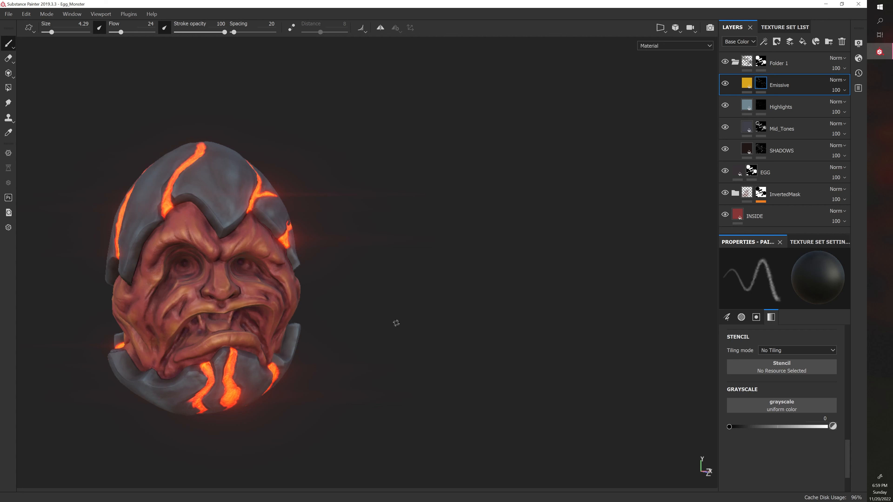
left_click_drag(436, 322, 415, 298, "alt")
left_click_drag(193, 227, 193, 220, "alt")
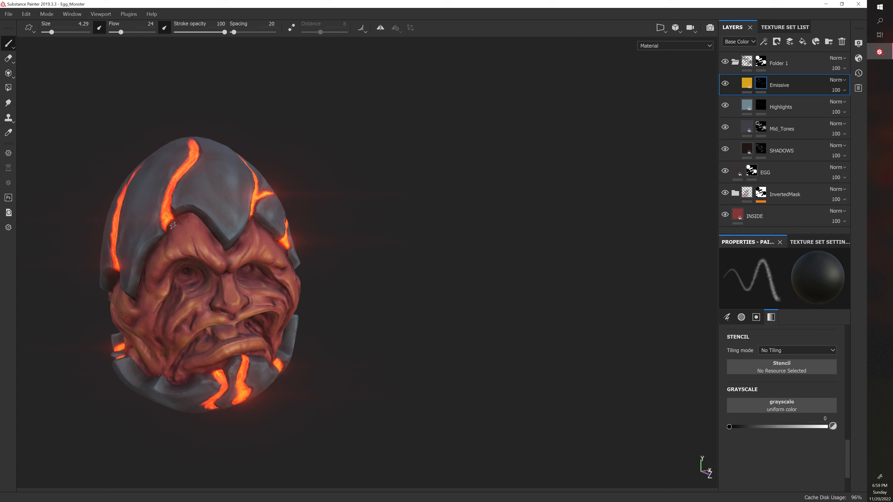
left_click_drag(405, 278, 396, 274, "alt")
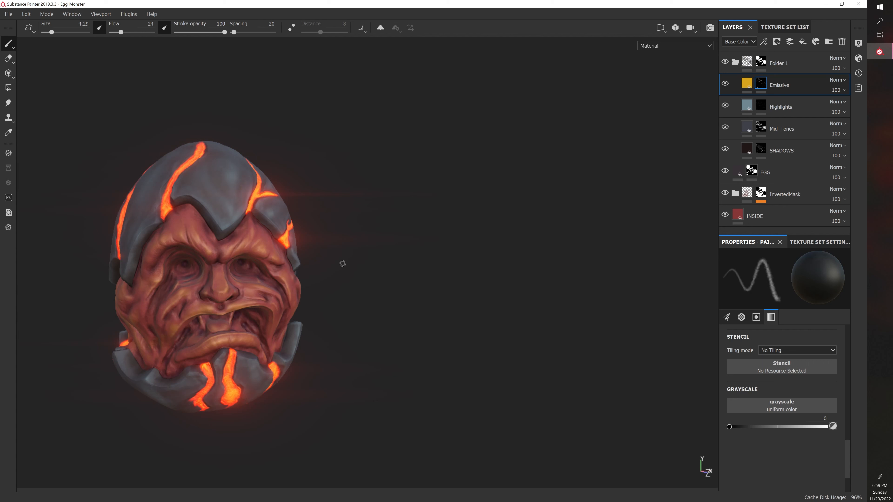
left_click_drag(342, 264, 414, 275, "alt")
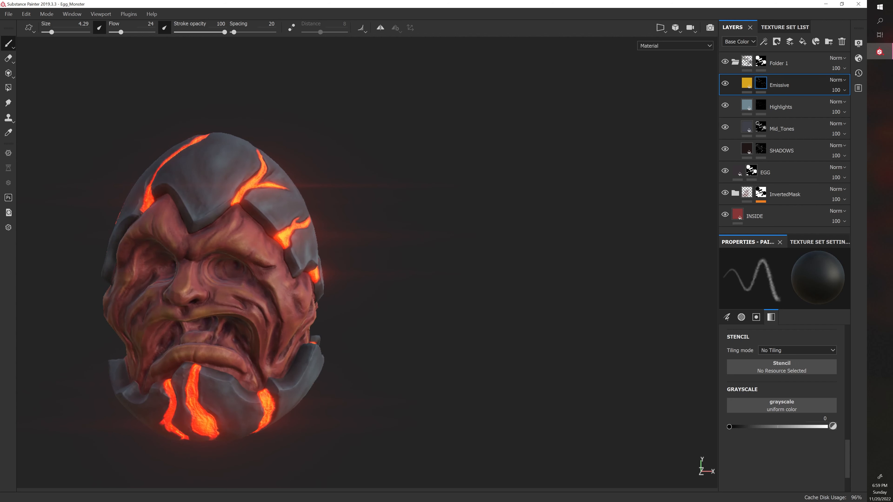